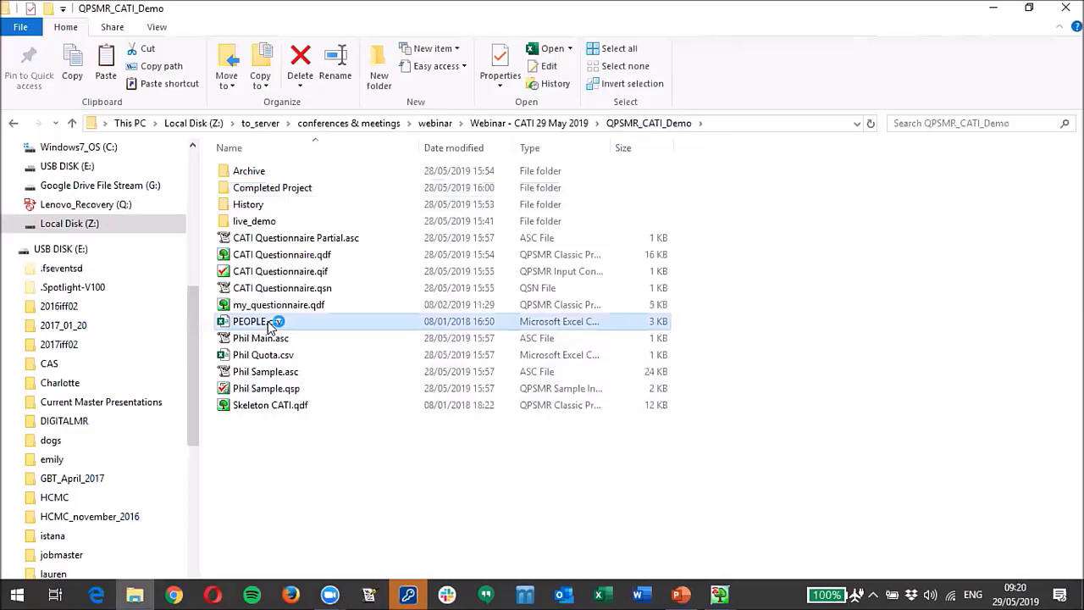
Step: Open PEOPLE.csv in Excel and look through its sample records, telephone number column and header row
double_click(269, 328)
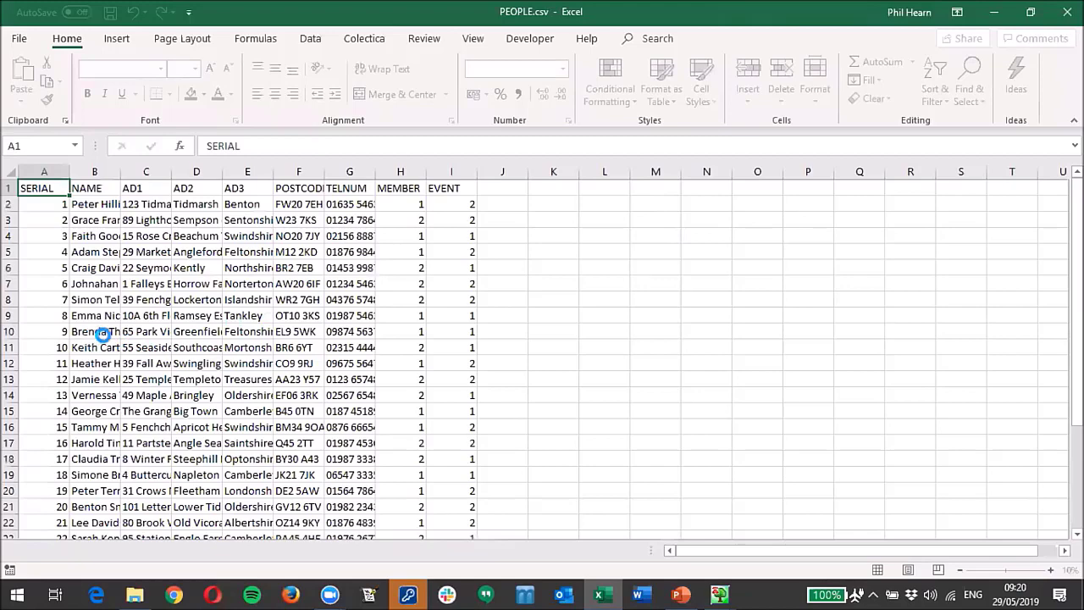
scroll(124, 340, "down", 7)
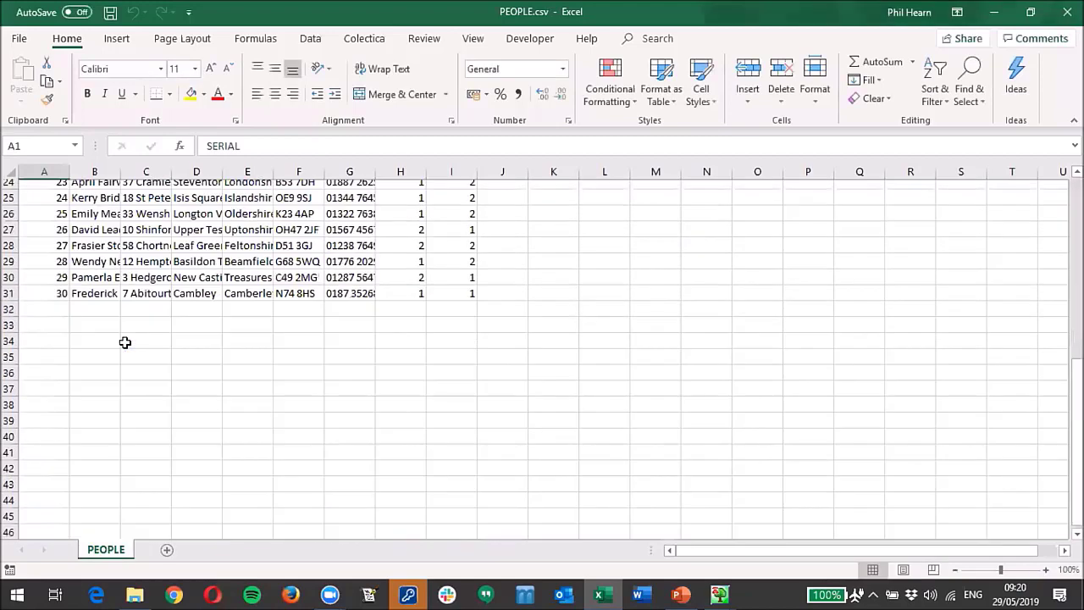
scroll(125, 342, "up", 7)
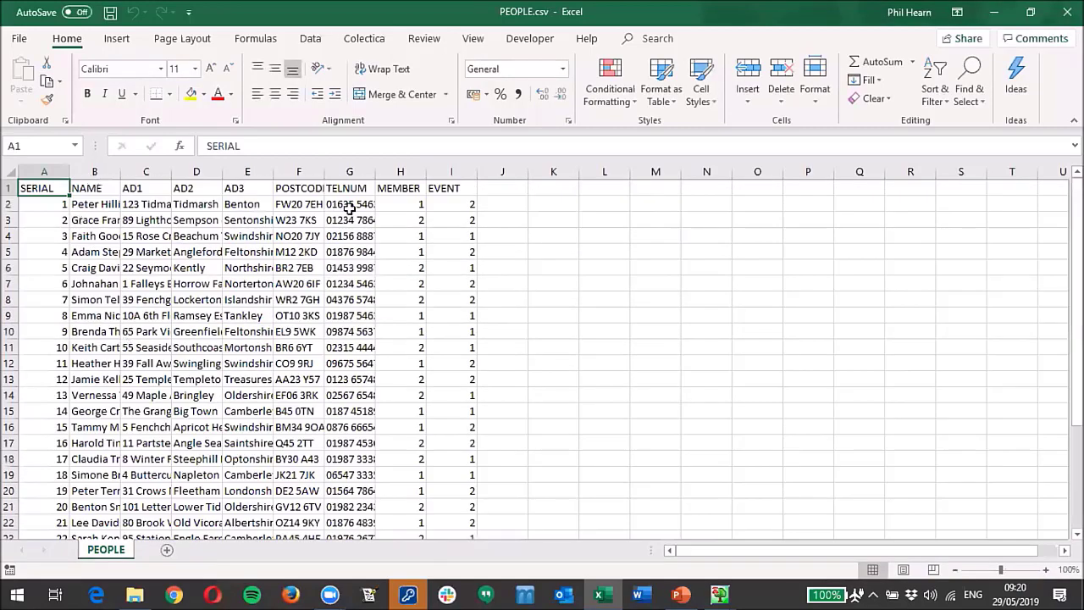
left_click(352, 173)
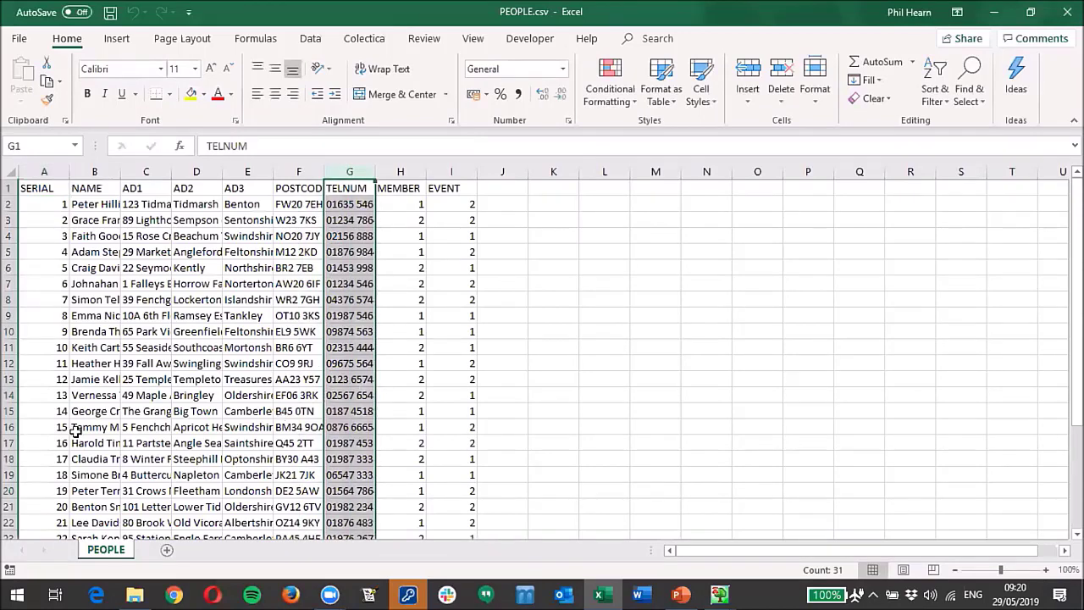
left_click(11, 187)
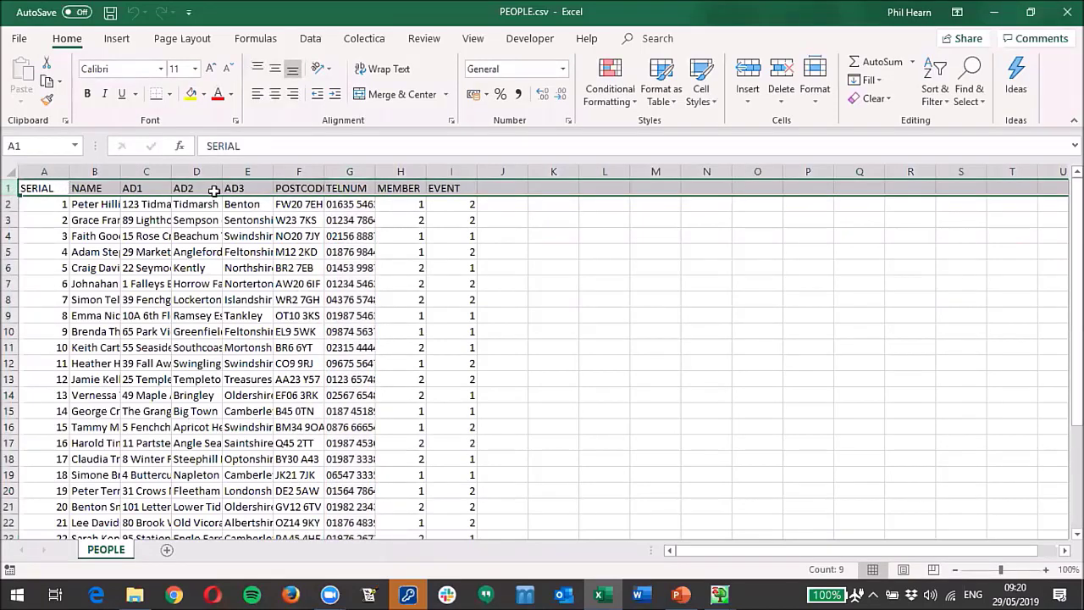
Step: Examine the MEMBER and EVENT columns and their codes, along with the name, telephone number and postcode fields
left_click(399, 188)
left_click(440, 187)
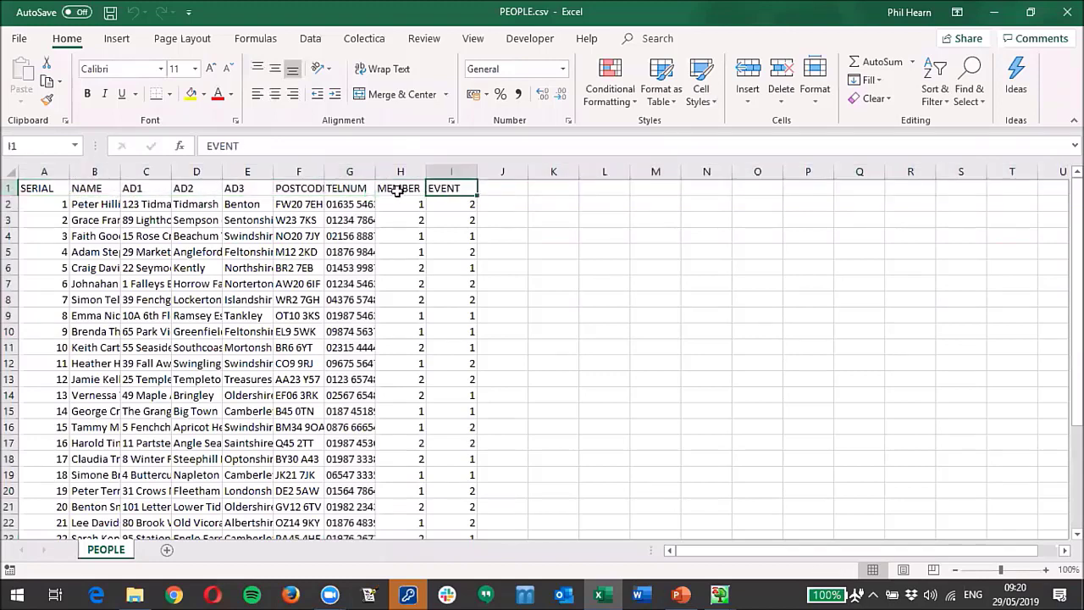
left_click(396, 189)
left_click(404, 206)
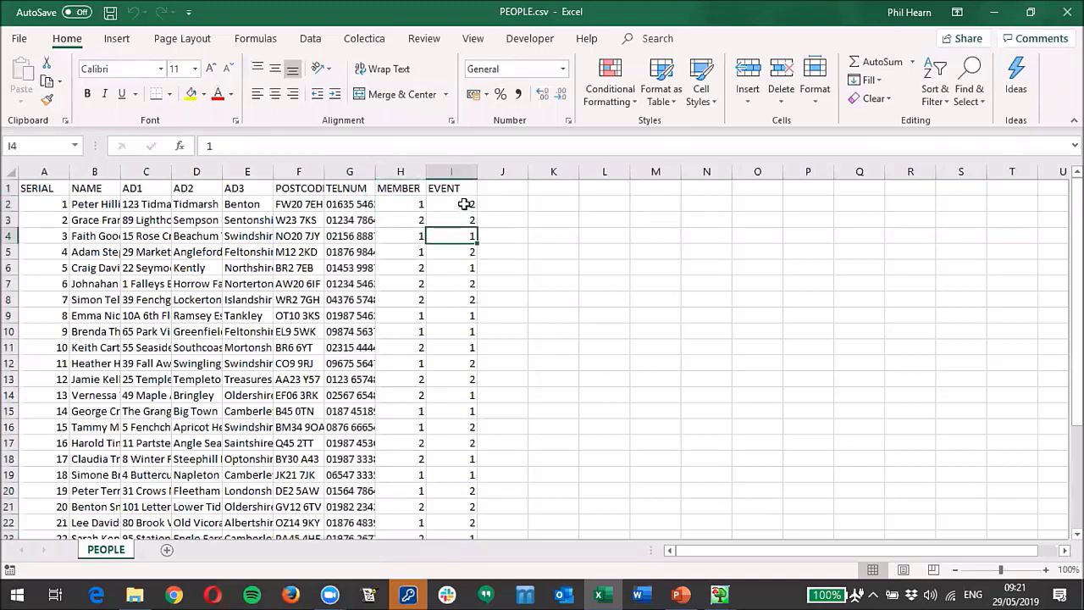
left_click(467, 204)
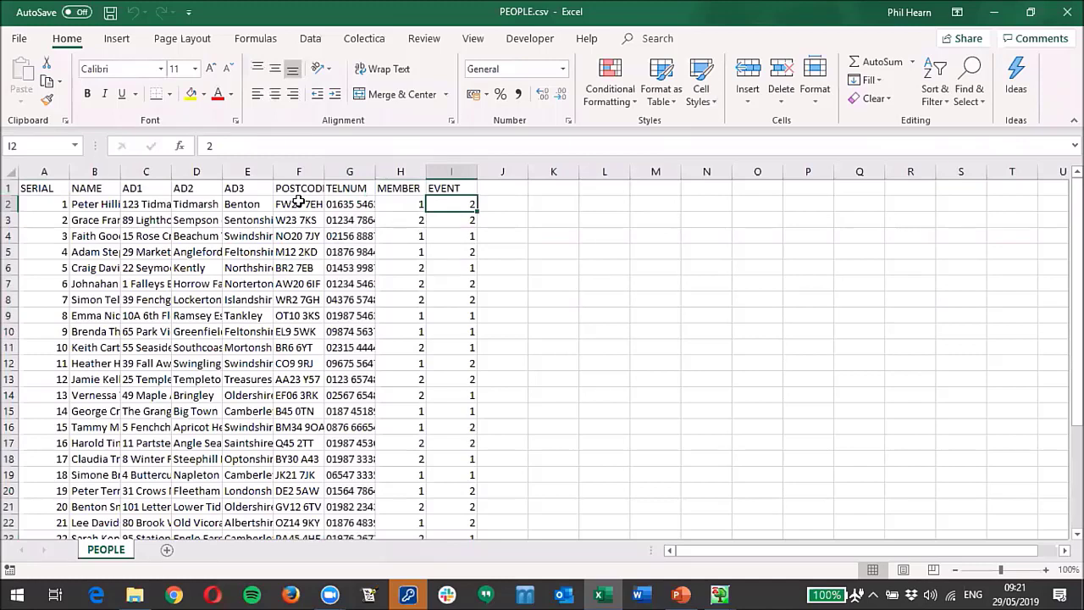
left_click(108, 192)
key("ctrl+shift+Down")
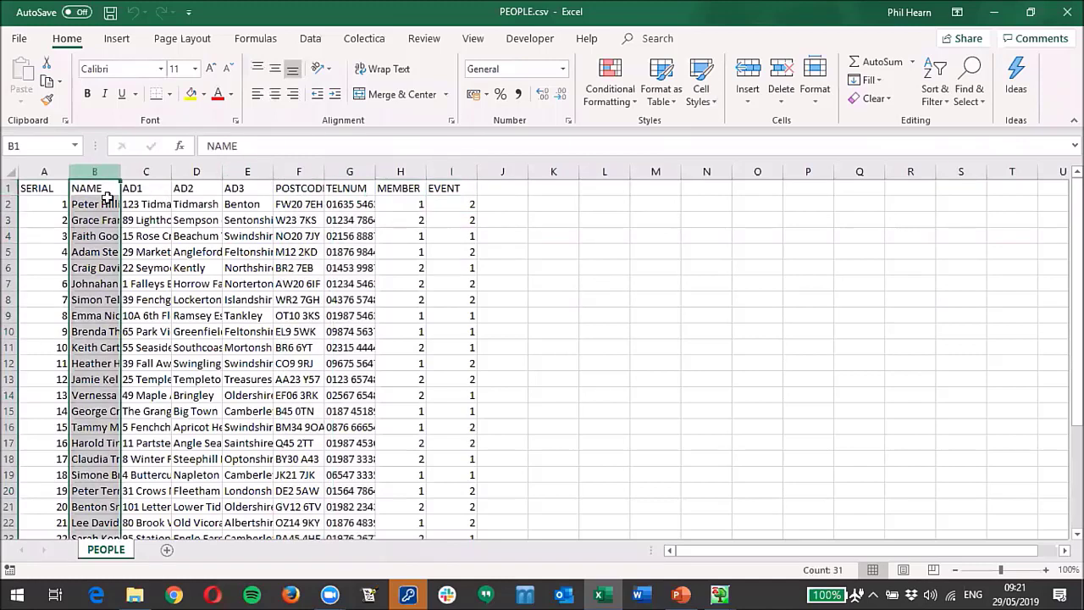
left_click(358, 185)
key("ctrl+shift+Down")
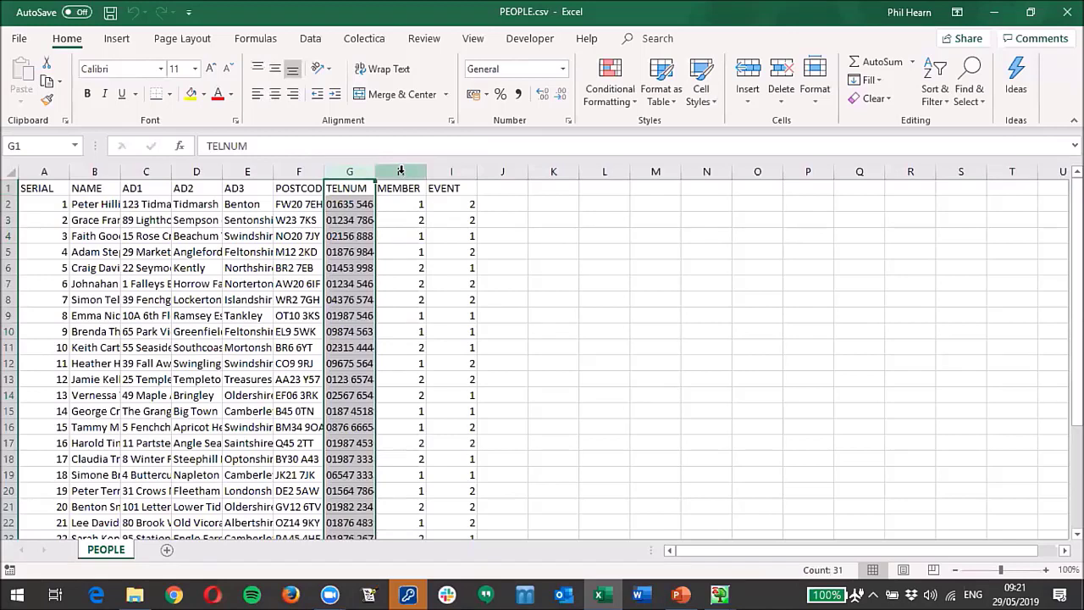
left_click_drag(401, 171, 433, 174)
left_click(314, 189)
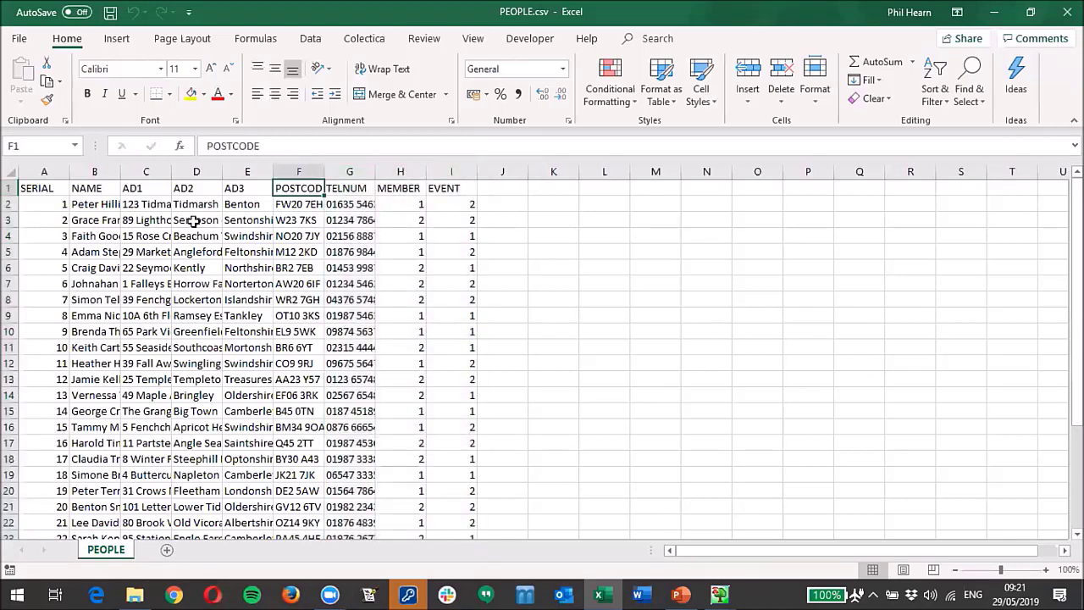
Step: Switch to the empty QPSMR project and insert a new question named MEMBER
key("alt+Tab")
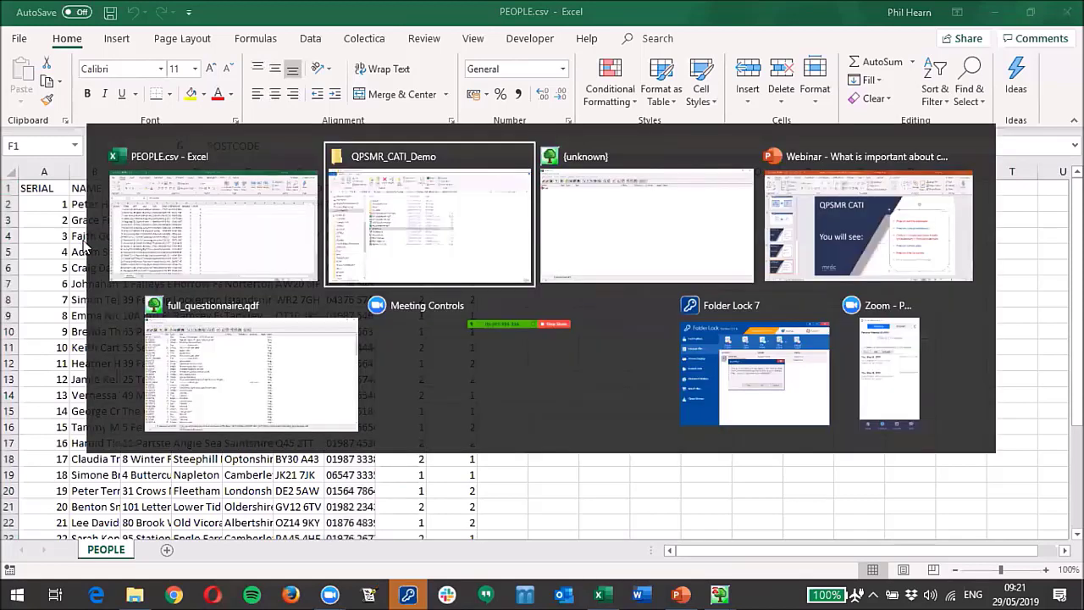
key("alt+Tab")
left_click(44, 40)
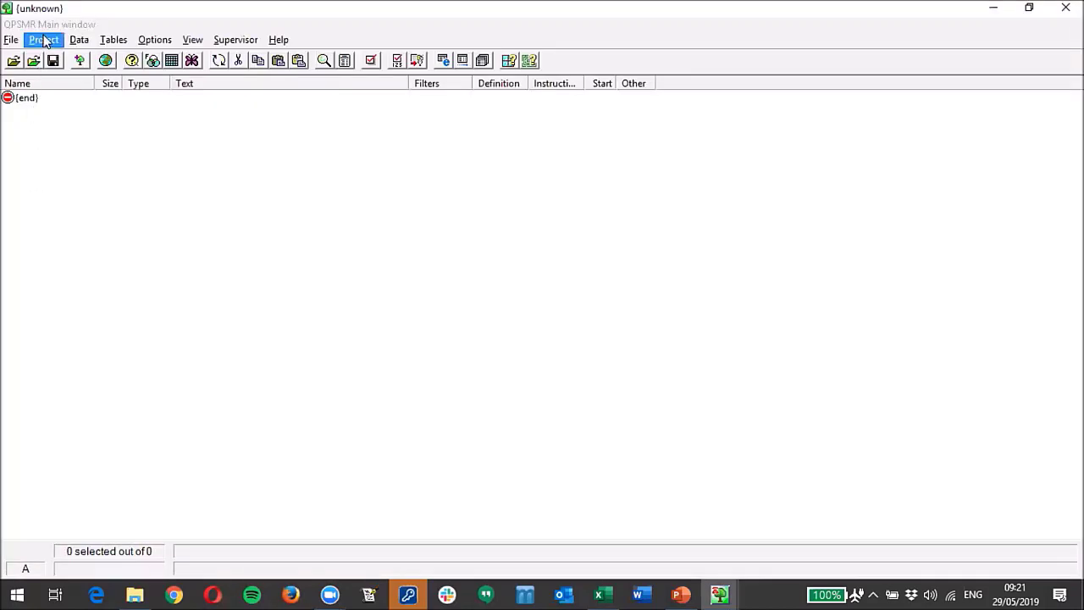
mouse_move(89, 82)
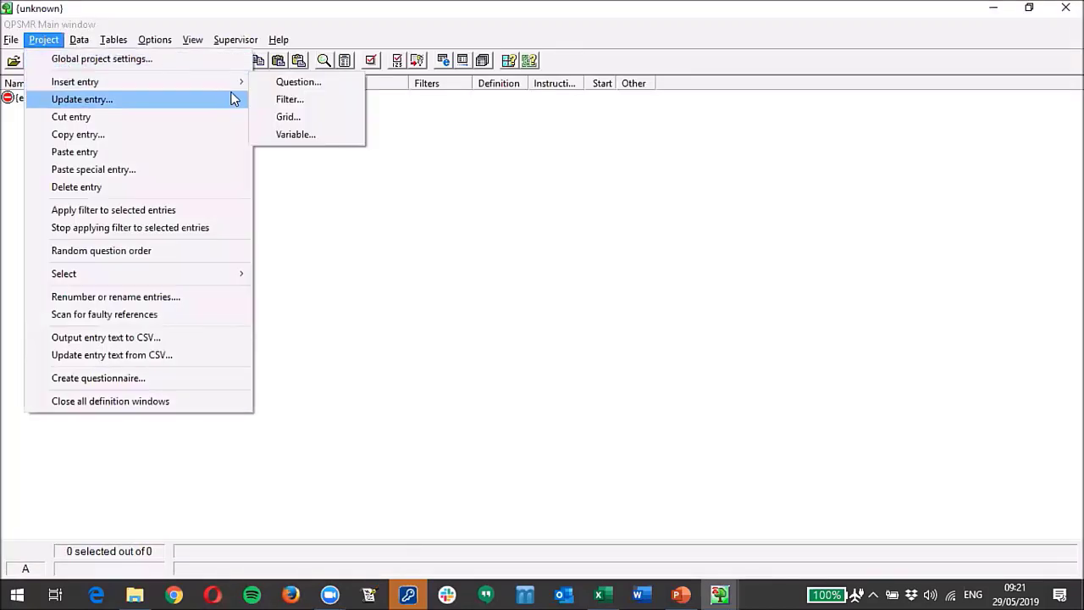
left_click(292, 83)
left_click(662, 353)
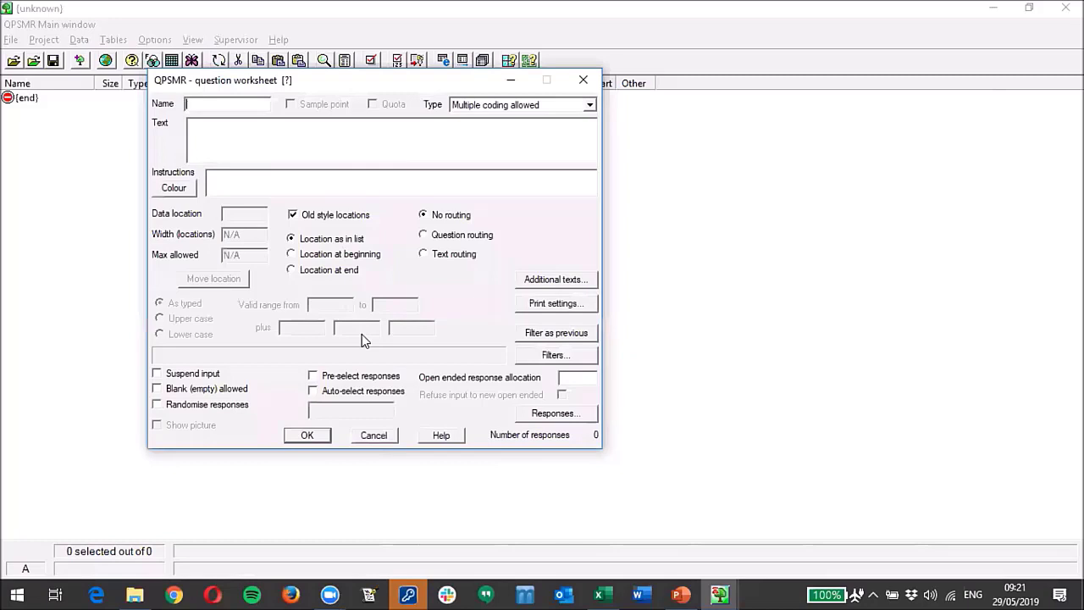
type("MEMBER")
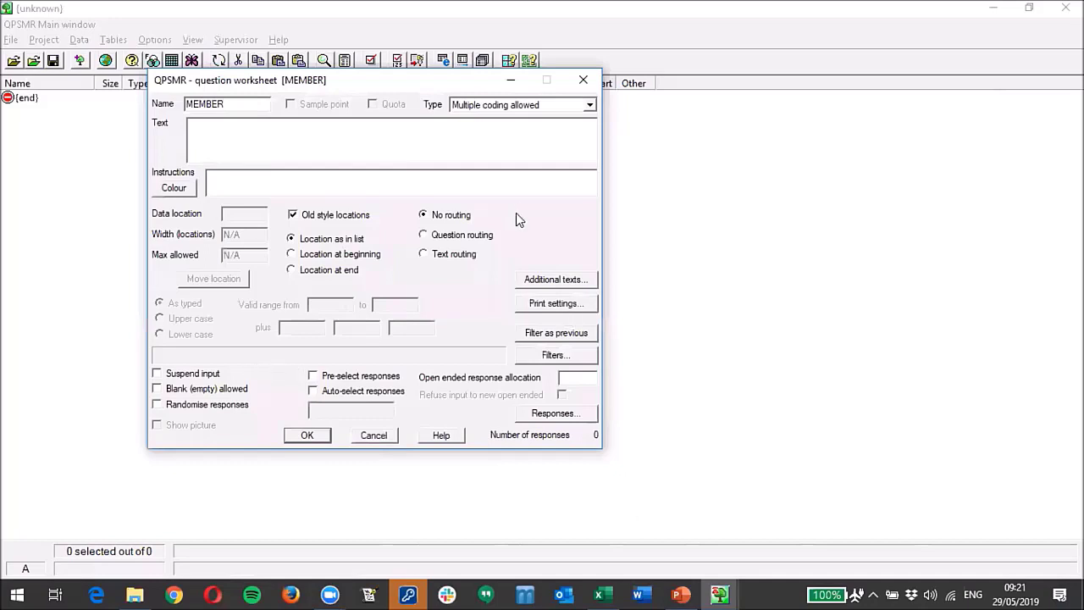
Step: Set the MEMBER question's type to Single code only and mark it as a sample point and quota
left_click(590, 105)
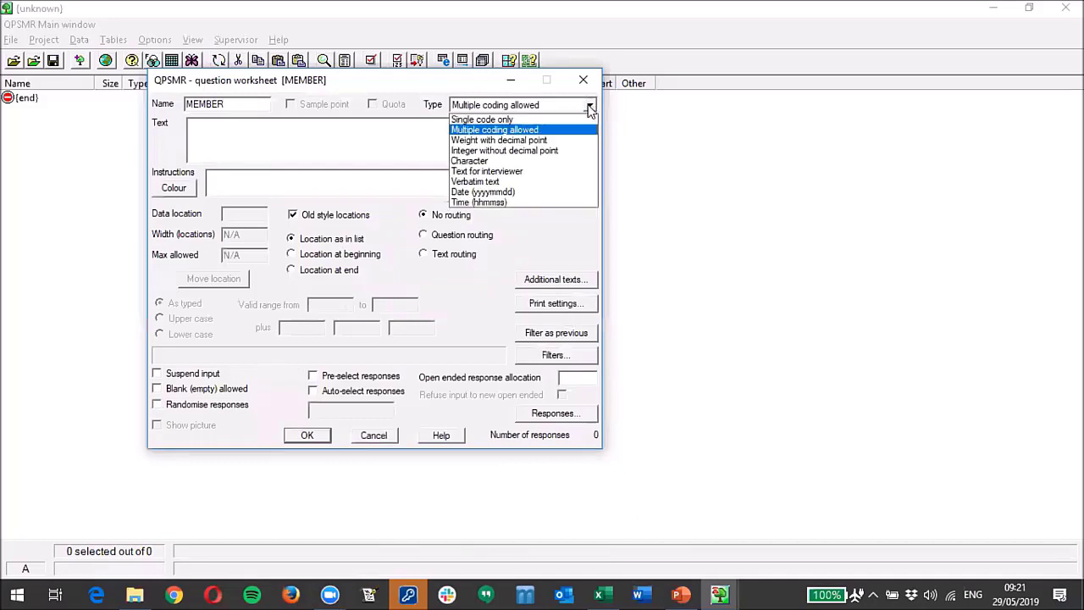
left_click(531, 118)
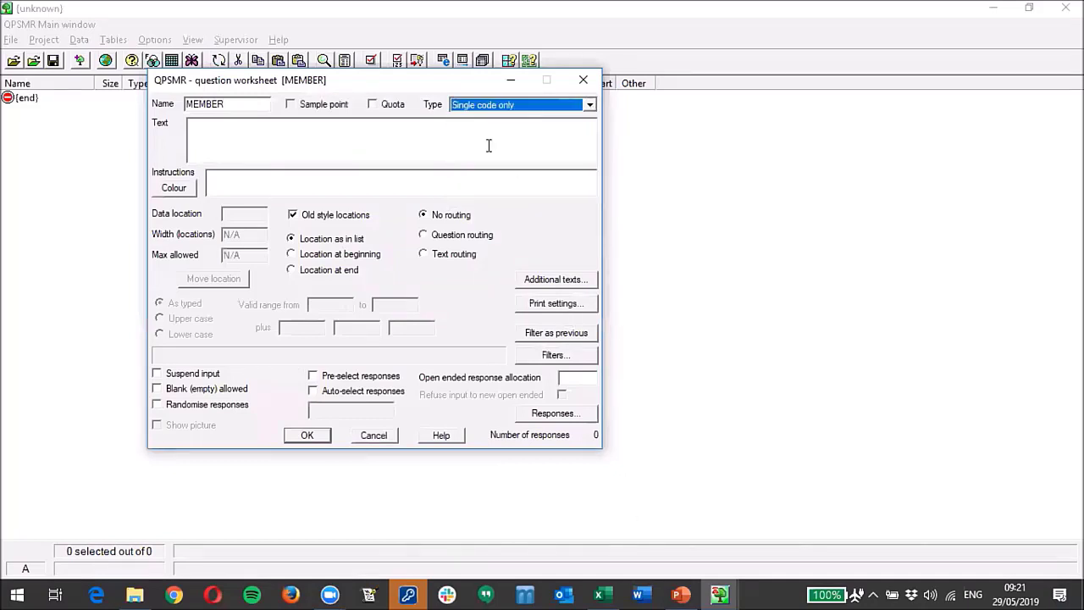
left_click(291, 105)
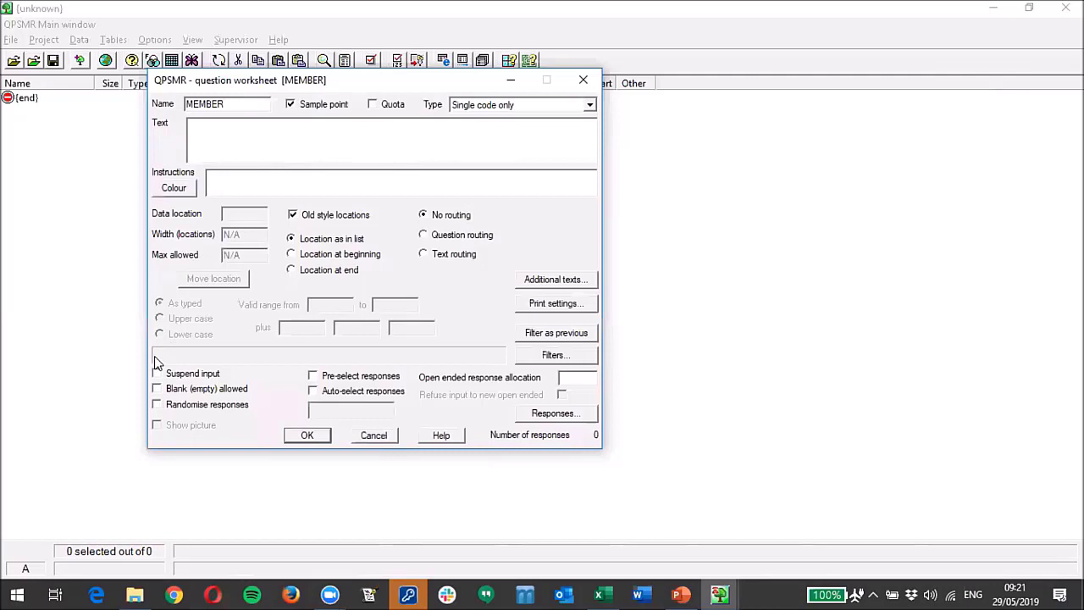
left_click(373, 107)
Step: Enter "Whether member of organisation" as the MEMBER question's text
left_click(237, 149)
type("Whether ")
type("ember")
key("BackSpace")
key("BackSpace")
key("BackSpace")
key("BackSpace")
type("member of o")
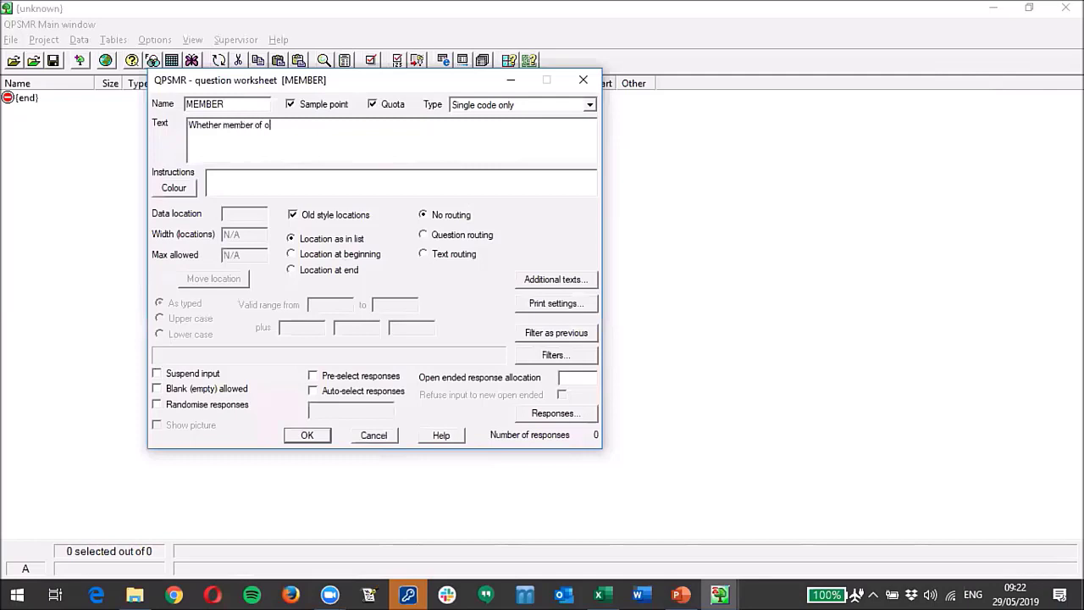
type("rganisation")
Step: Add the responses Yes and No to the MEMBER question and accept the question
left_click(567, 417)
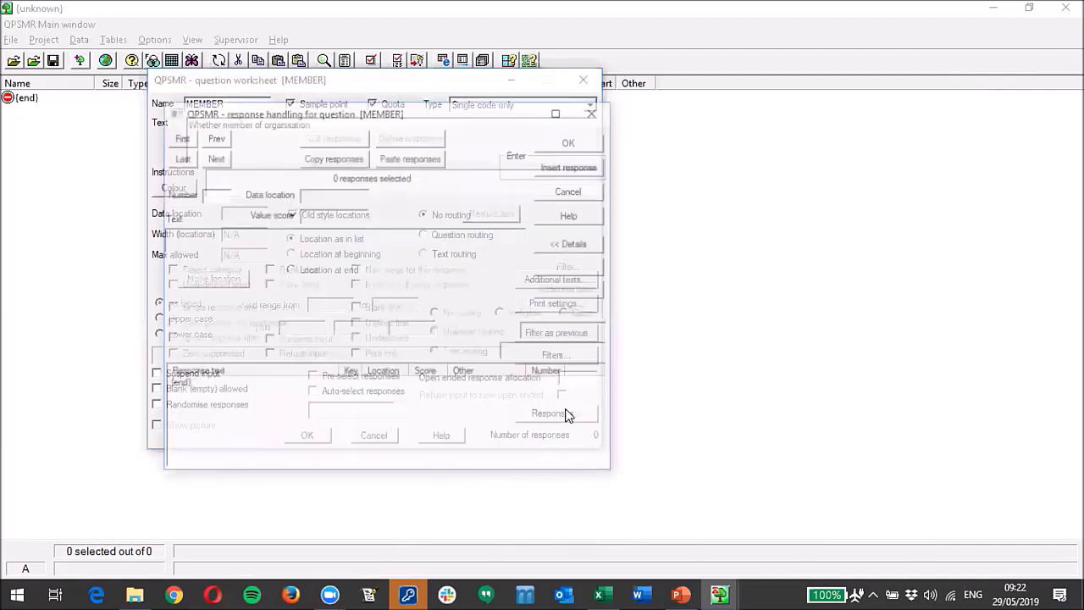
type("Yes")
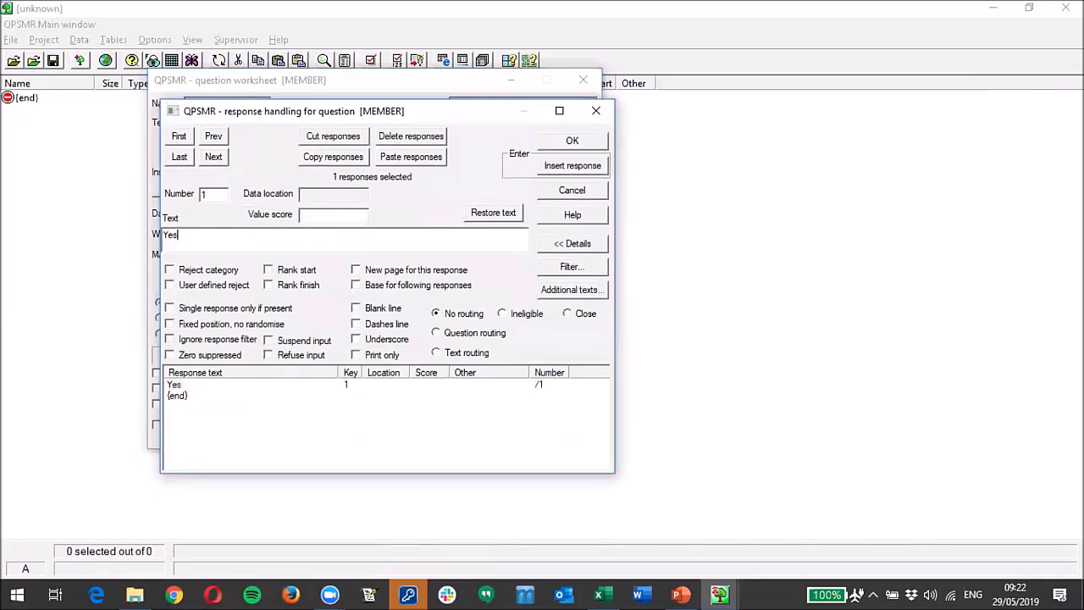
key("Return")
type("No")
left_click(572, 142)
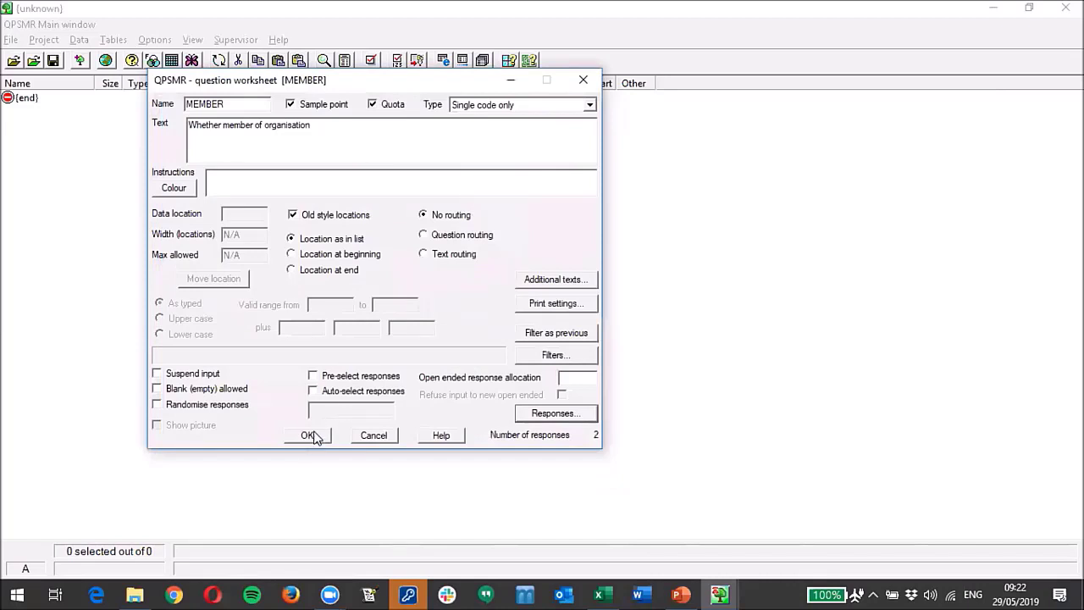
left_click(310, 435)
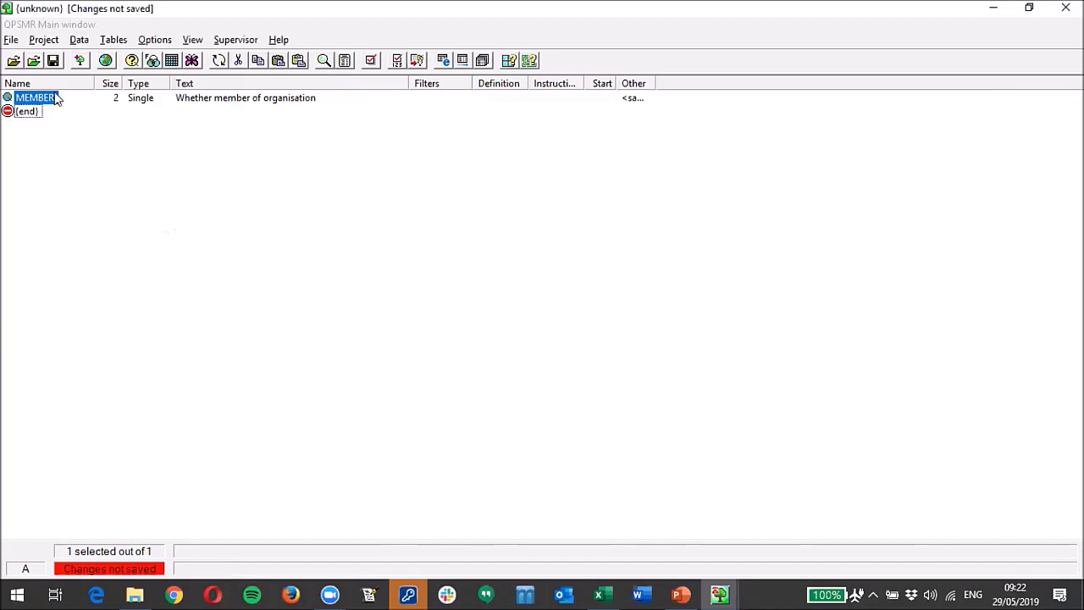
key("alt+Tab")
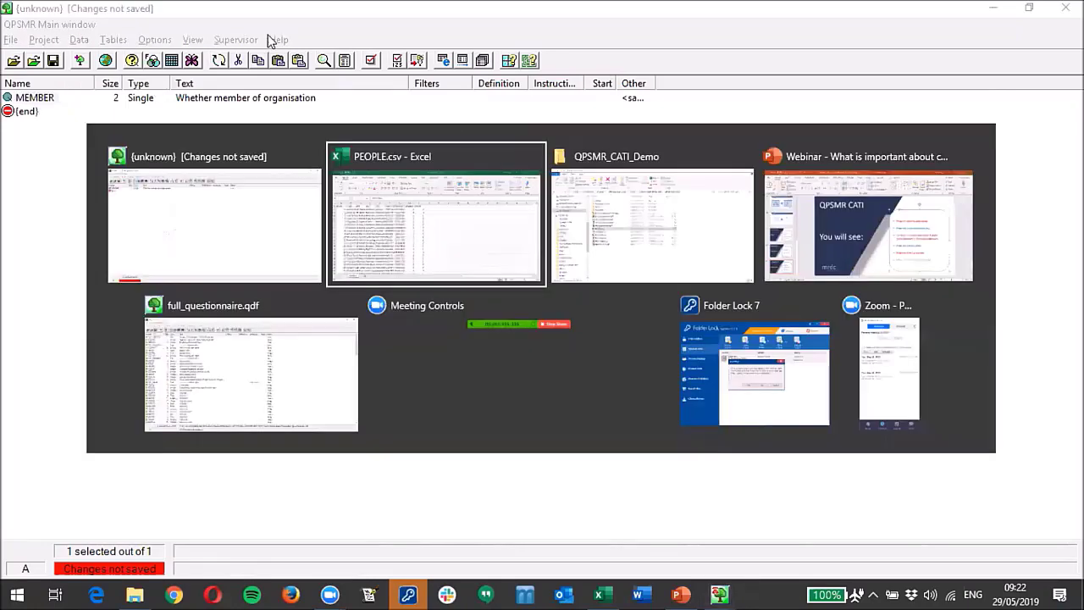
key("Right")
key("Right")
key("Right")
key("alt+Tab")
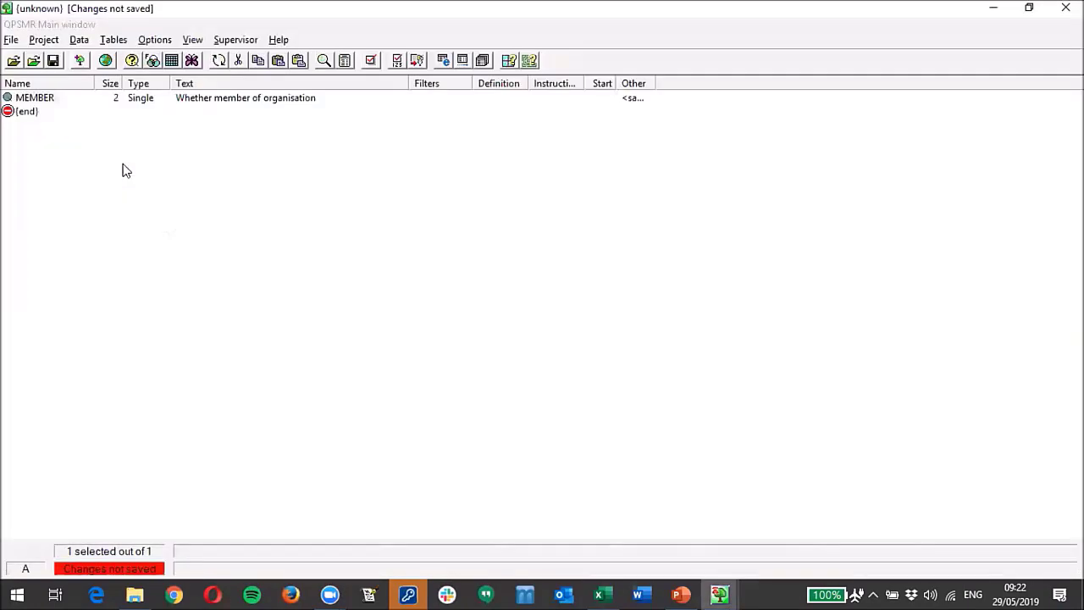
Step: Insert a Single code only question named EVENT with the text "Whether attended event"
left_click(43, 40)
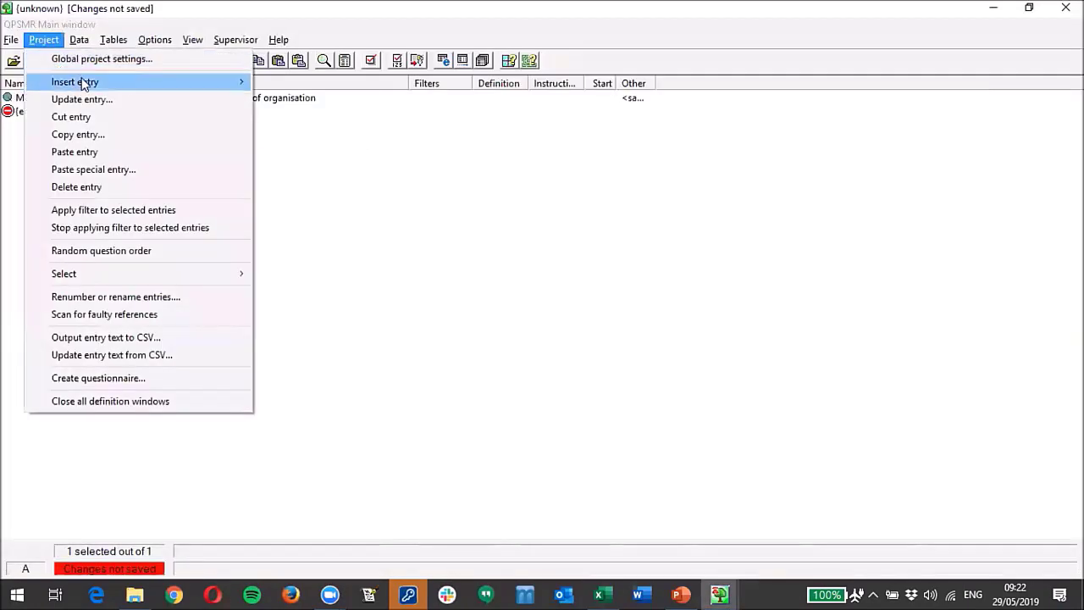
mouse_move(76, 81)
left_click(276, 85)
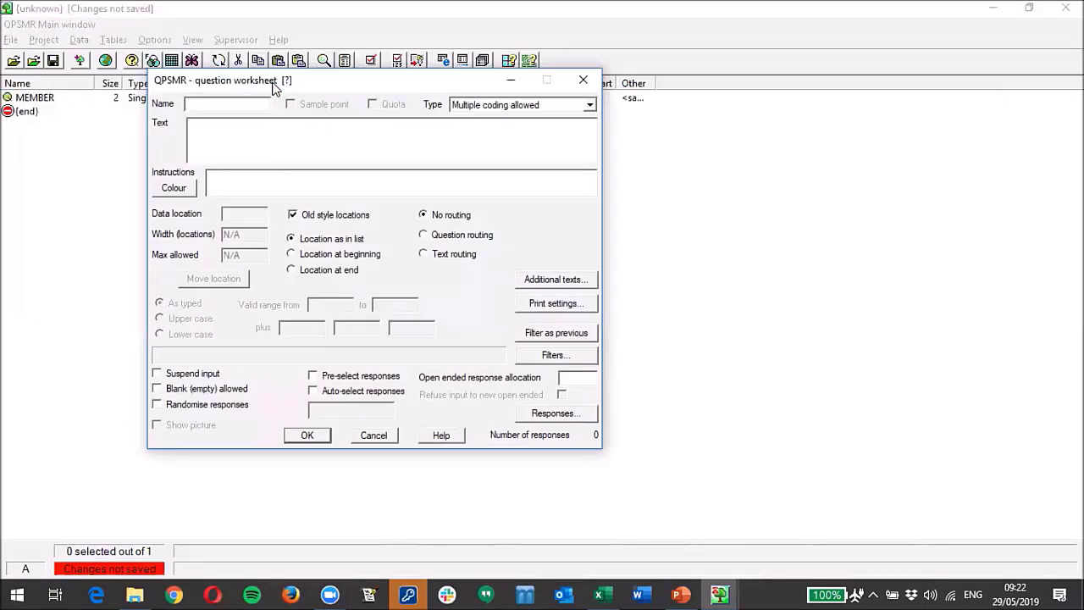
type("EVENT")
left_click(510, 108)
left_click(504, 115)
left_click(348, 134)
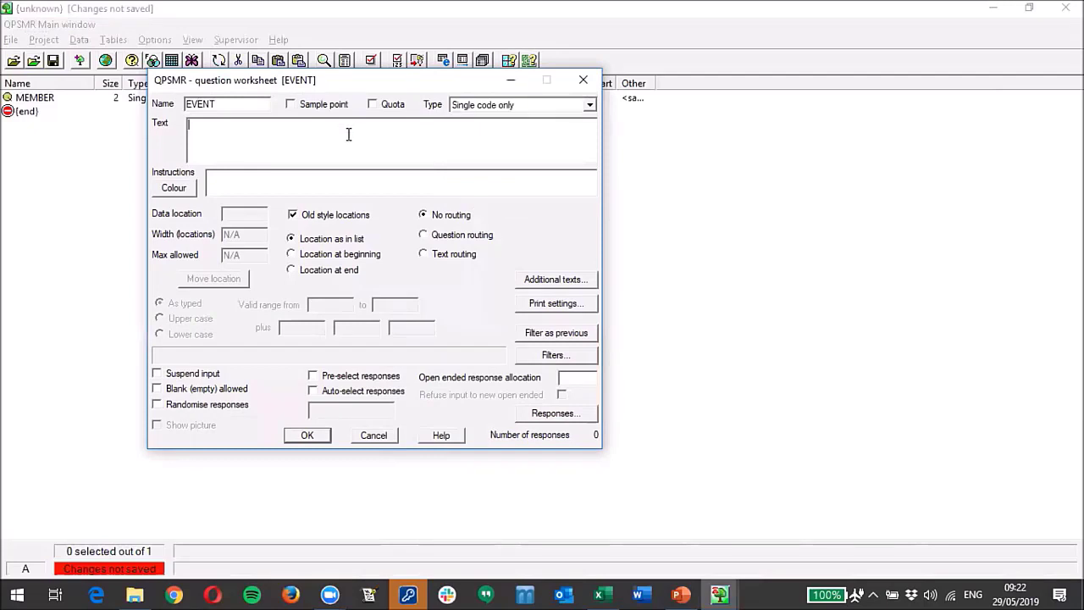
type("Whether attended eve")
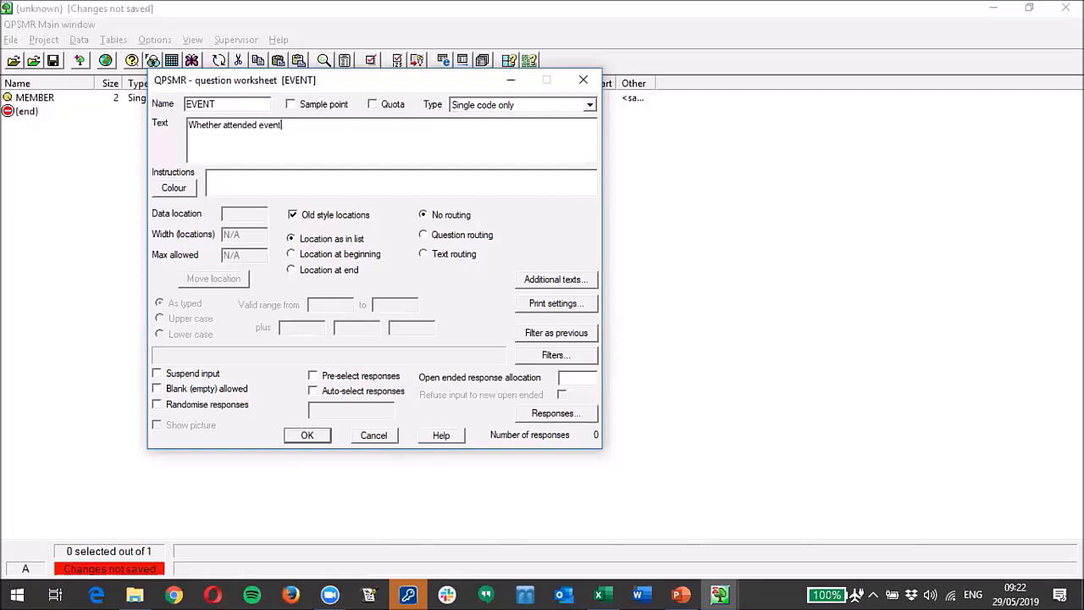
type("nt")
Step: Add the responses Yes and No to the EVENT question
left_click(561, 414)
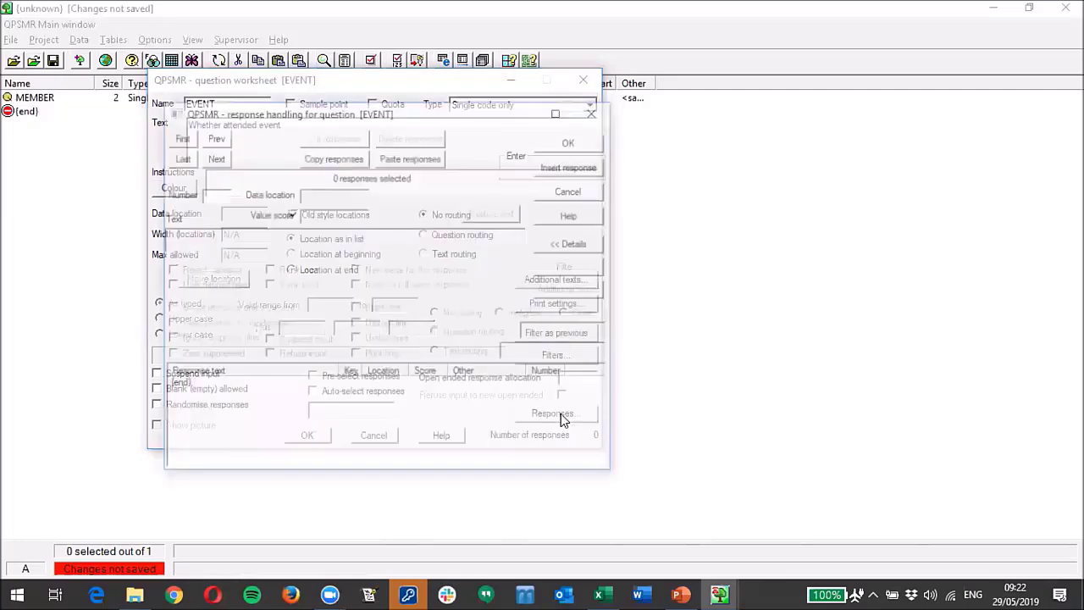
type("Yes")
key("Return")
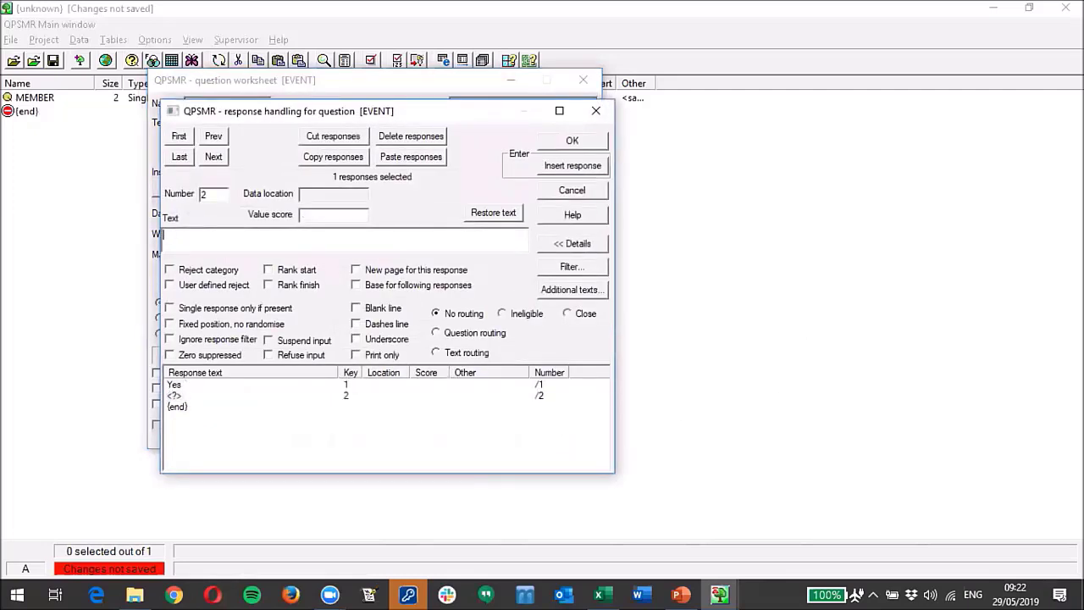
type("No")
left_click(571, 141)
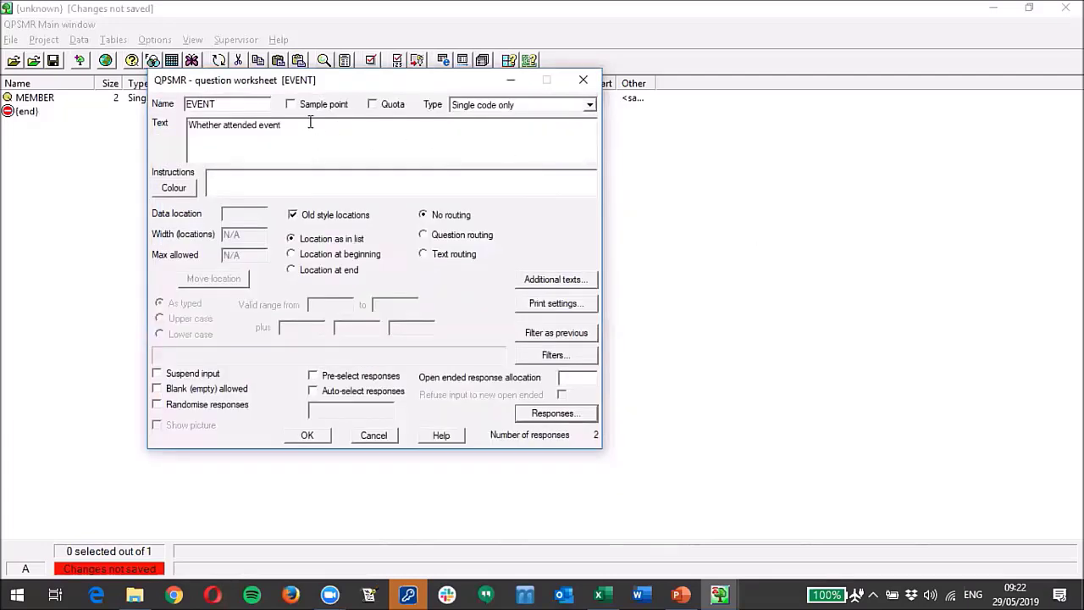
Step: Mark the EVENT question as a sample point and quota, and accept the question
left_click(291, 105)
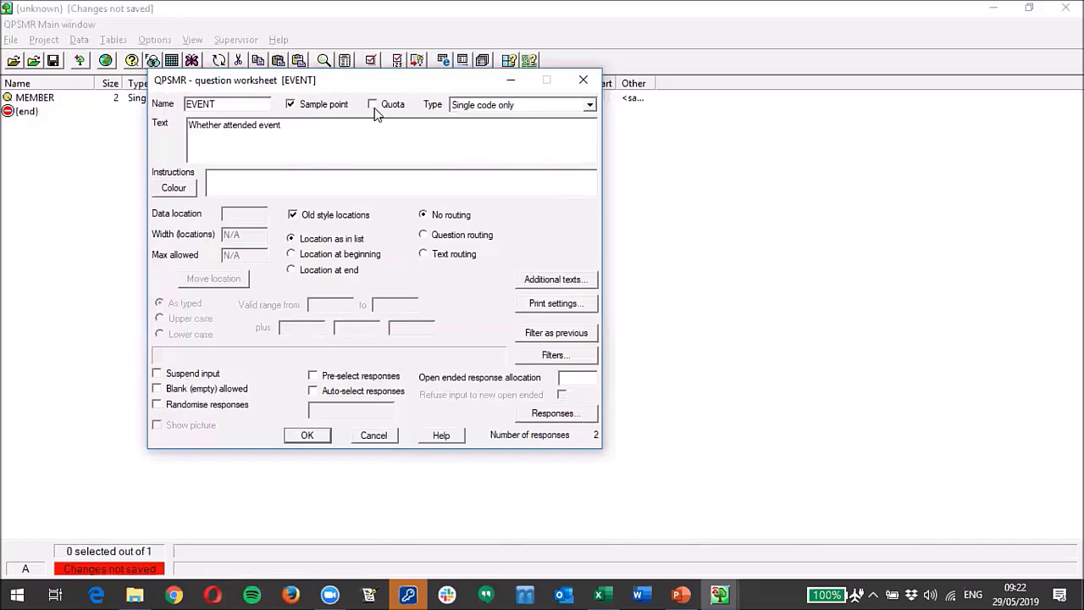
left_click(373, 105)
left_click(308, 436)
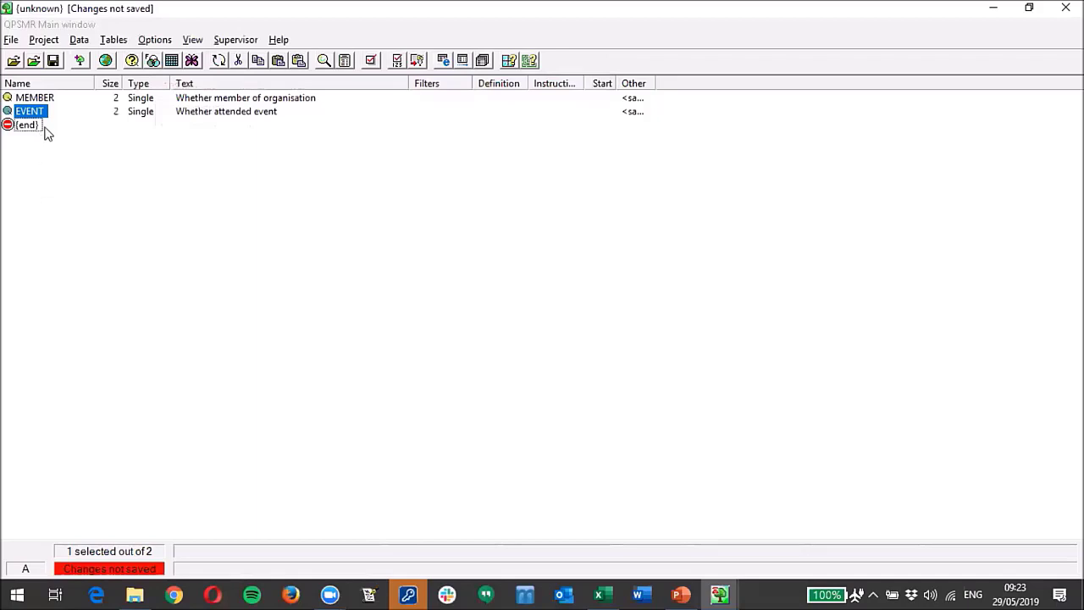
Step: Save the project in the My Projects folder as myproject22
left_click(53, 61)
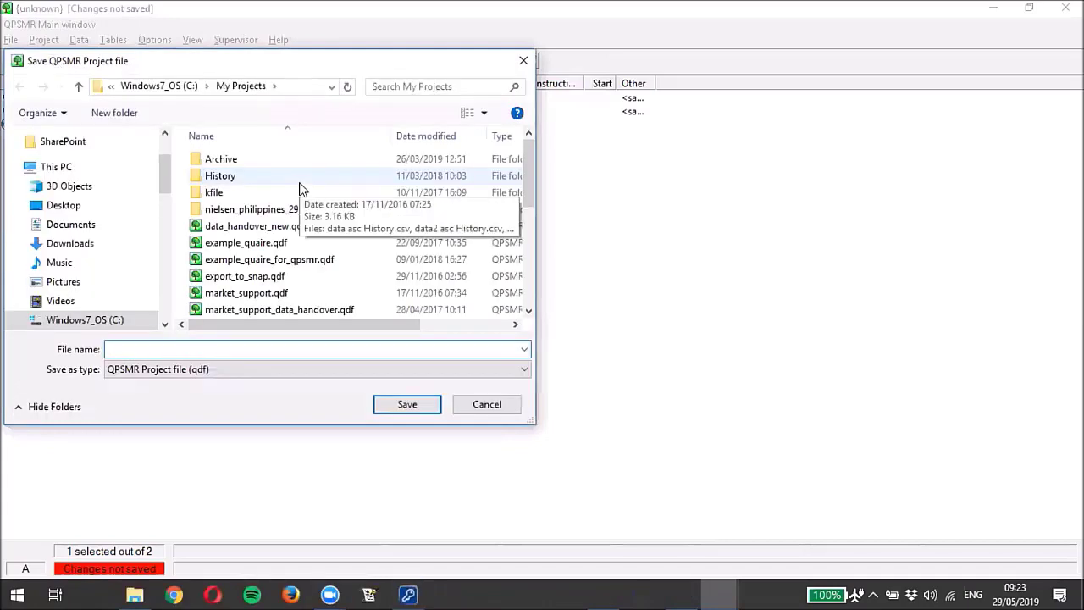
type("myp")
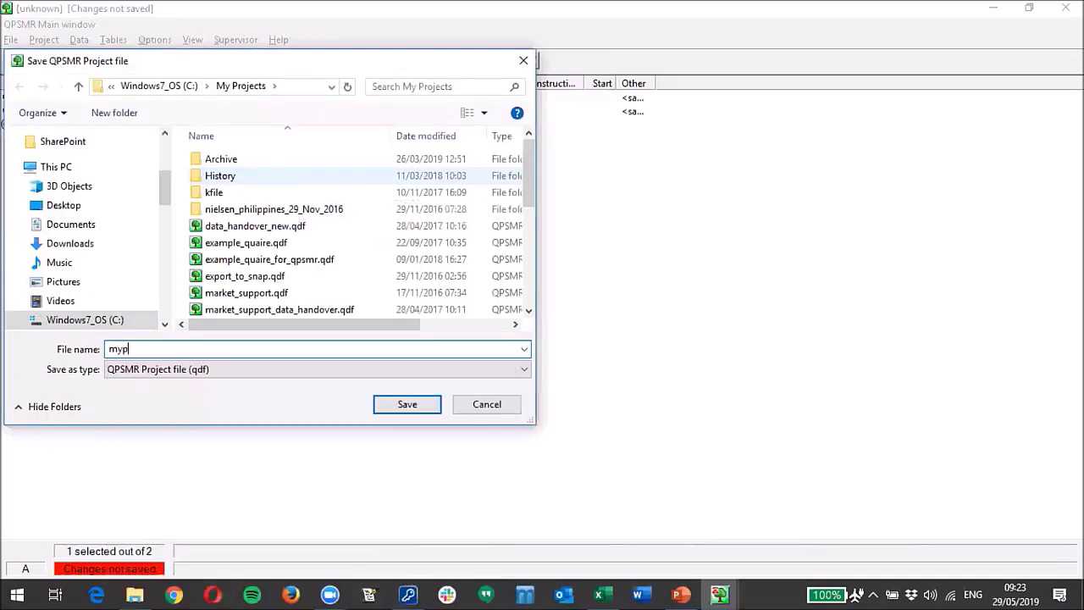
type("roject22")
key("Return")
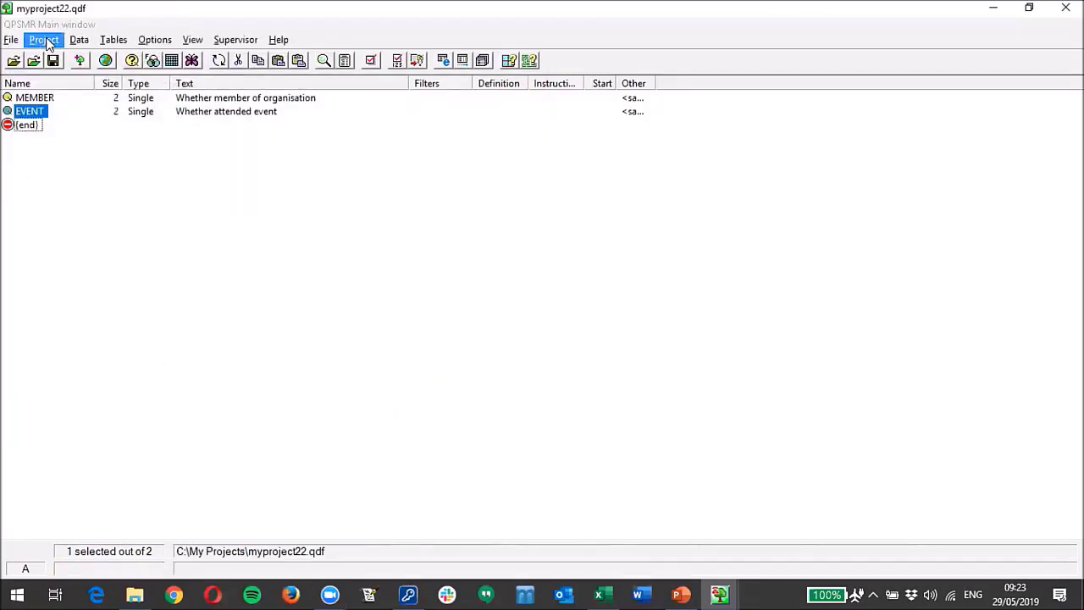
Step: Insert a Single code only question named Q1 at the end of the list with the text "Do you own a bicycle?"
left_click(30, 125)
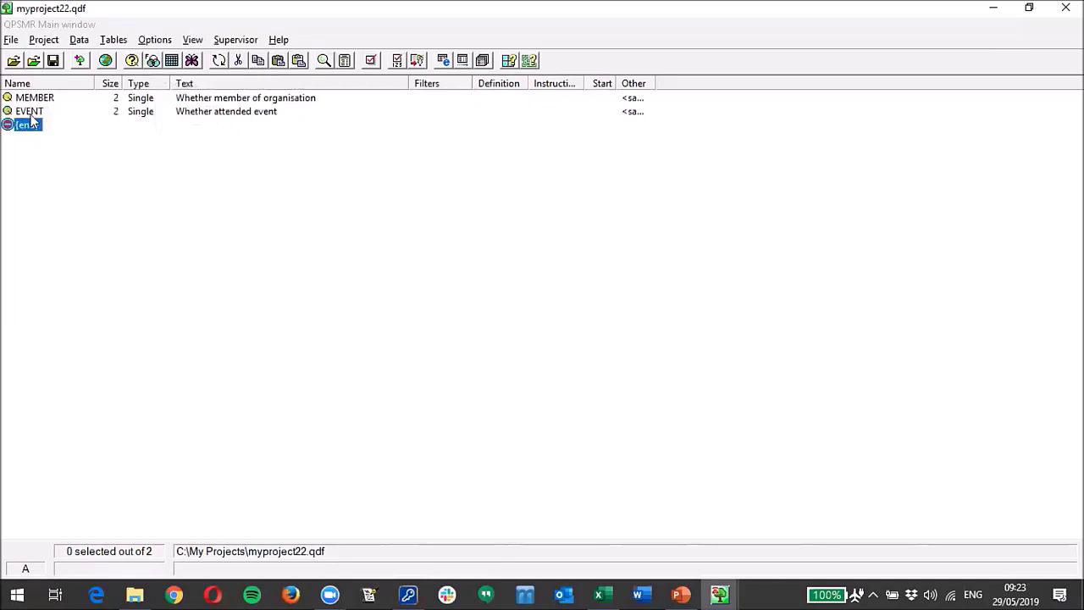
left_click(44, 44)
mouse_move(229, 82)
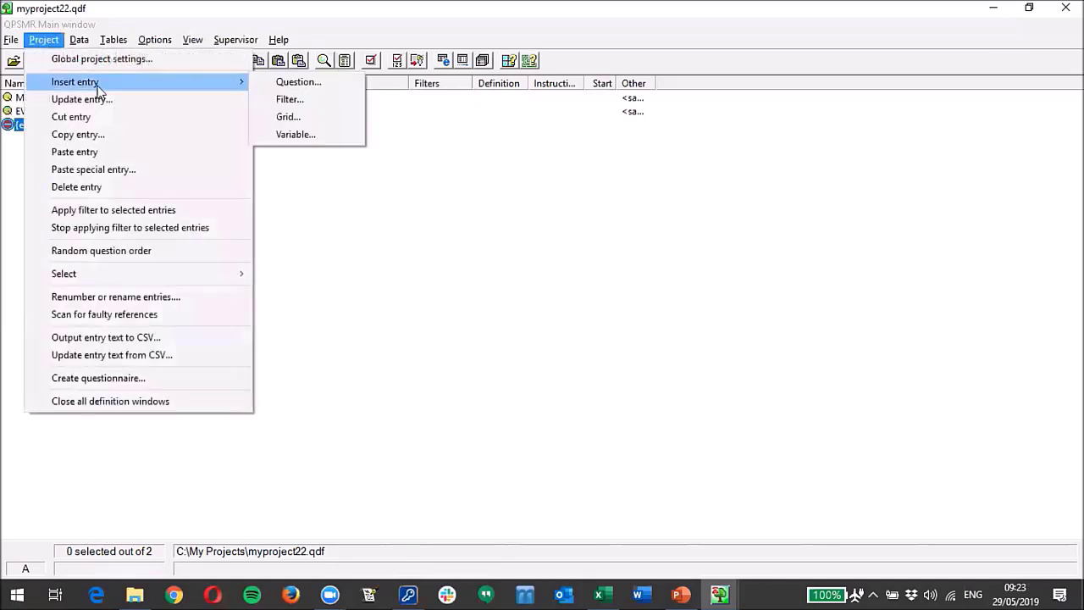
left_click(298, 82)
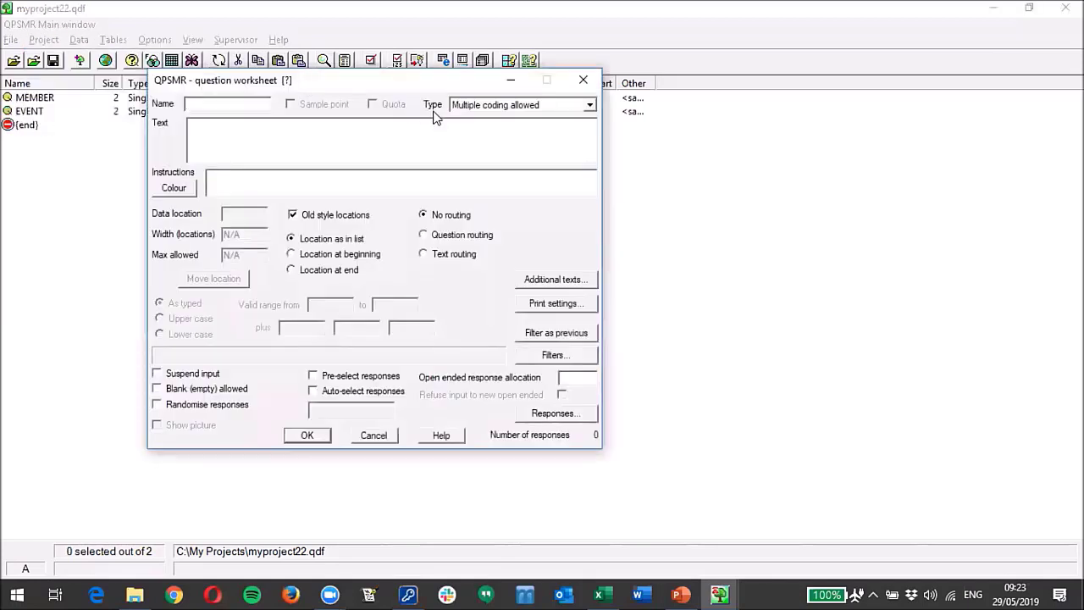
type("Q1")
left_click(591, 106)
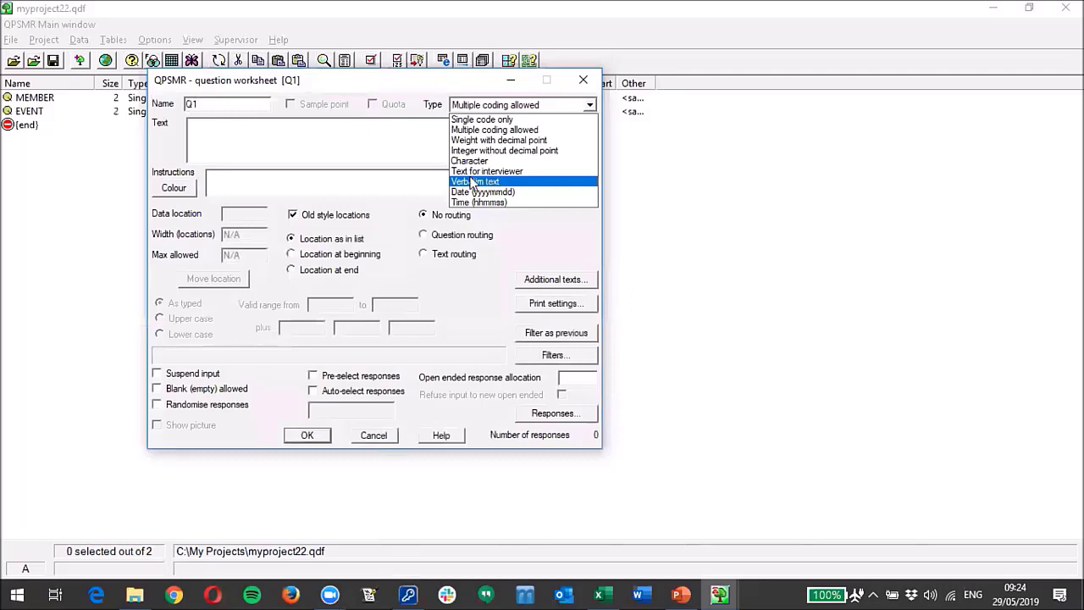
left_click(245, 141)
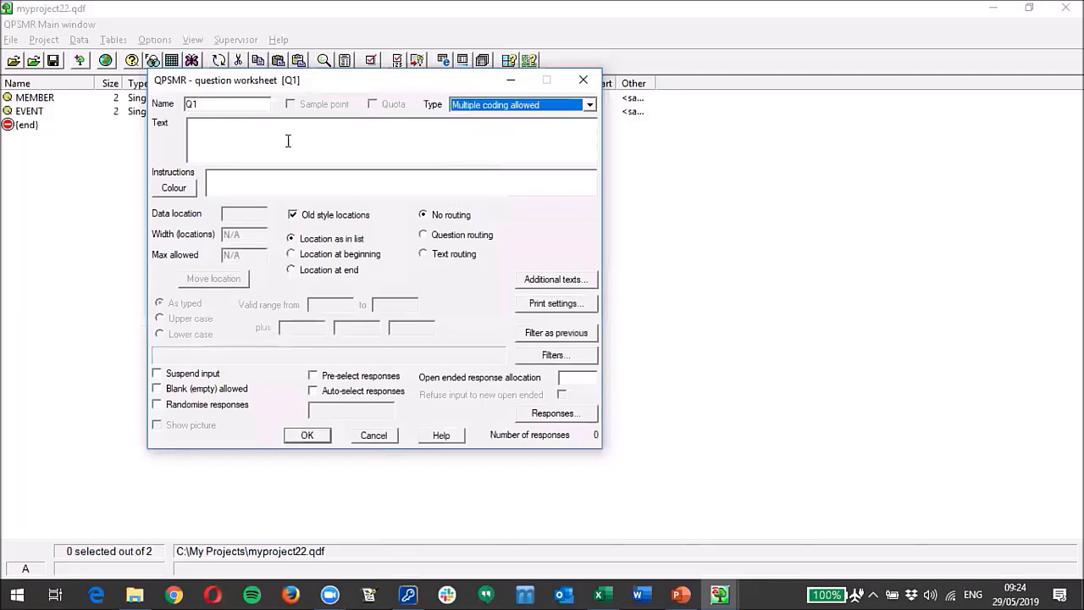
left_click(590, 105)
left_click(531, 120)
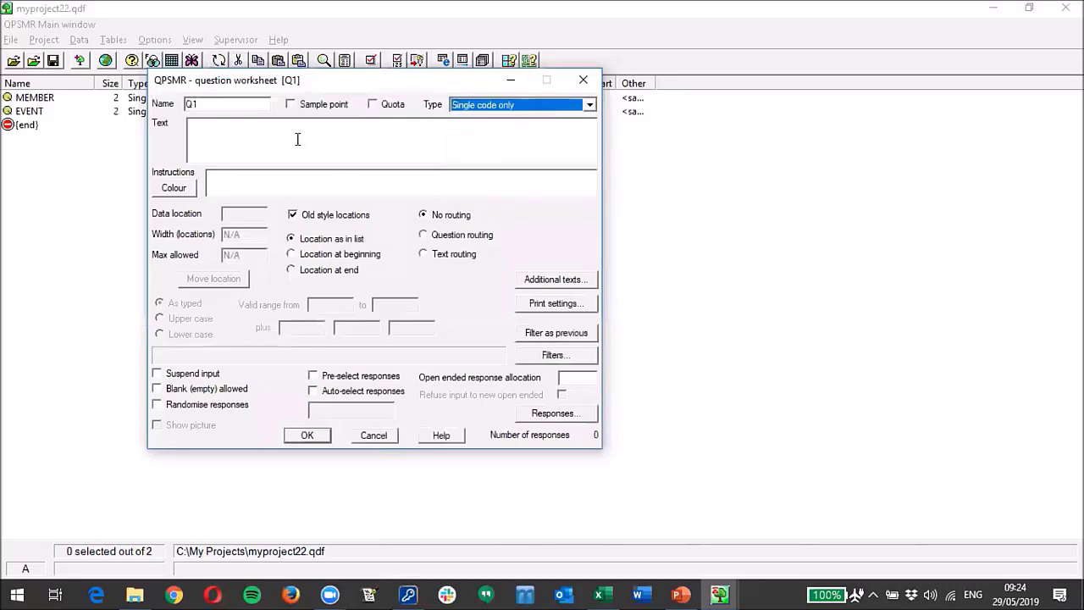
left_click(298, 139)
type("Do you ")
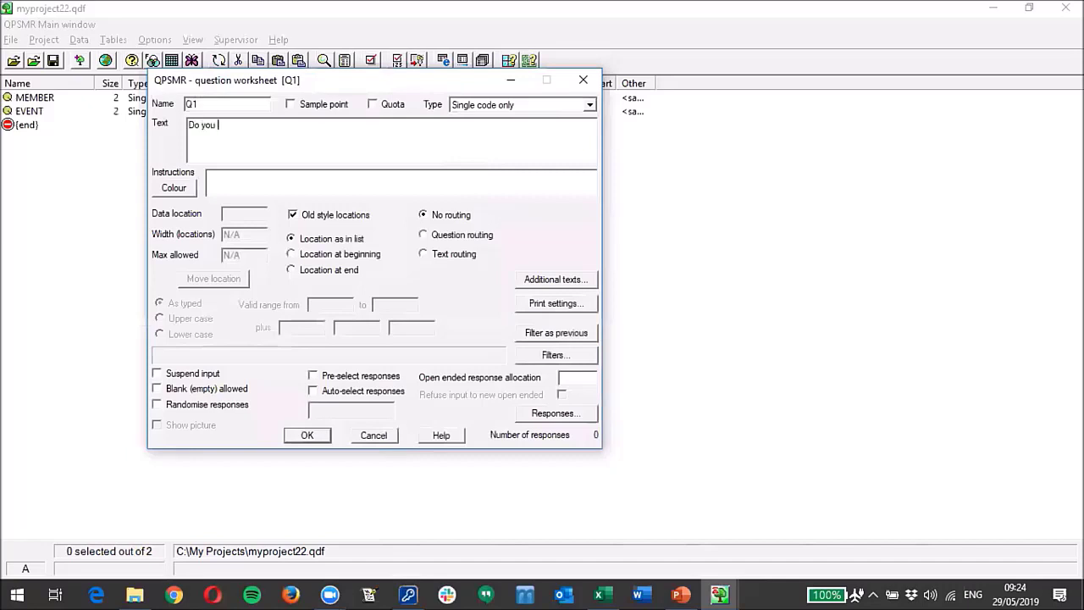
type("own a bicycle?")
Step: Add the responses Yes and No to question Q1
left_click(556, 413)
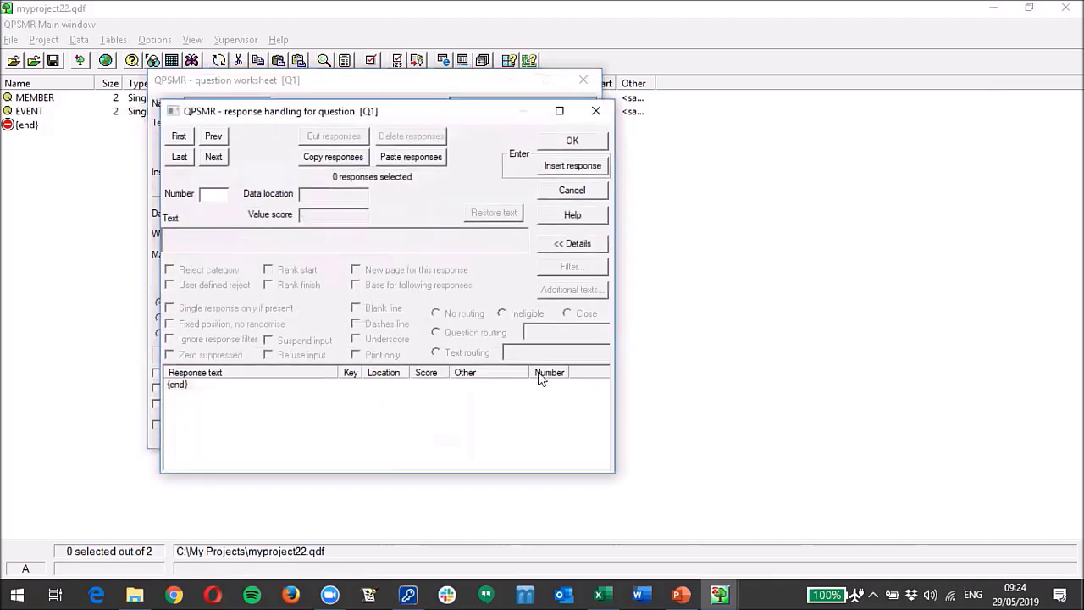
left_click(567, 167)
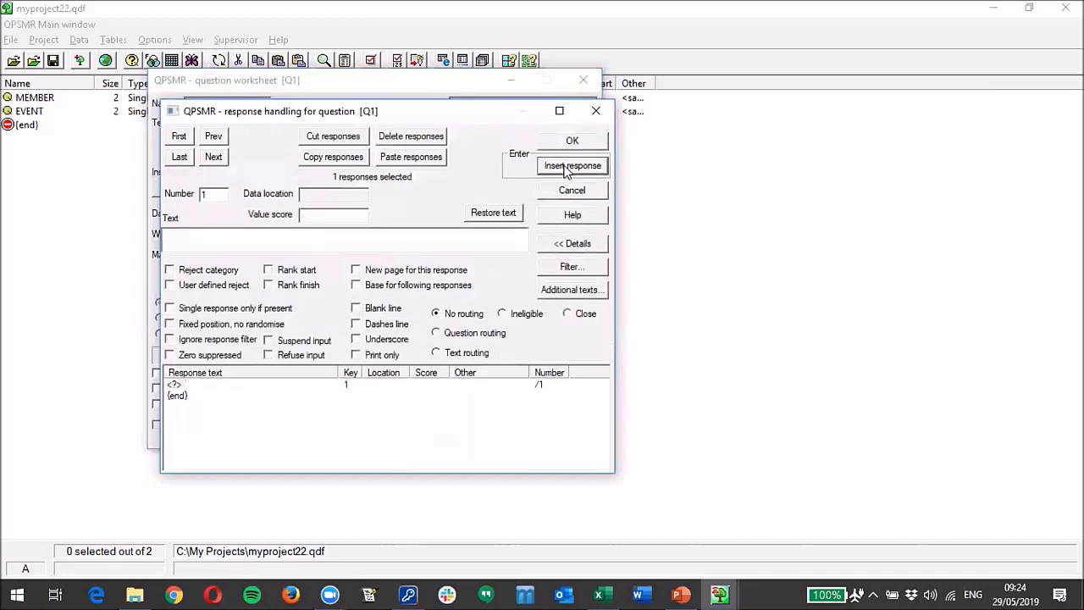
type("Yes")
key("Return")
type("No")
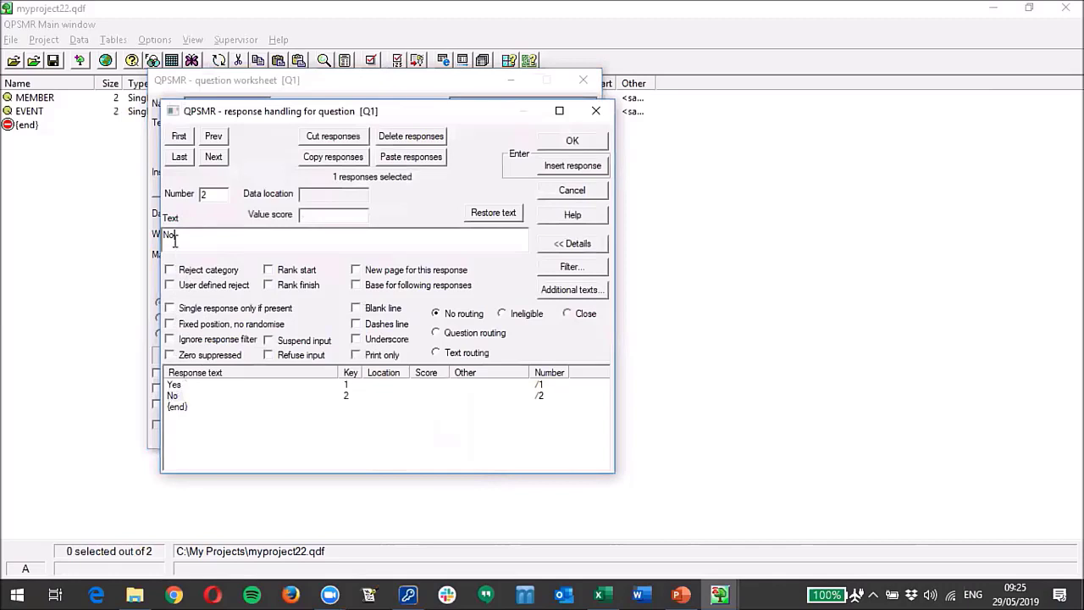
Step: Try the suspend input option on the No response of Q1 and clear it again
left_click(174, 395)
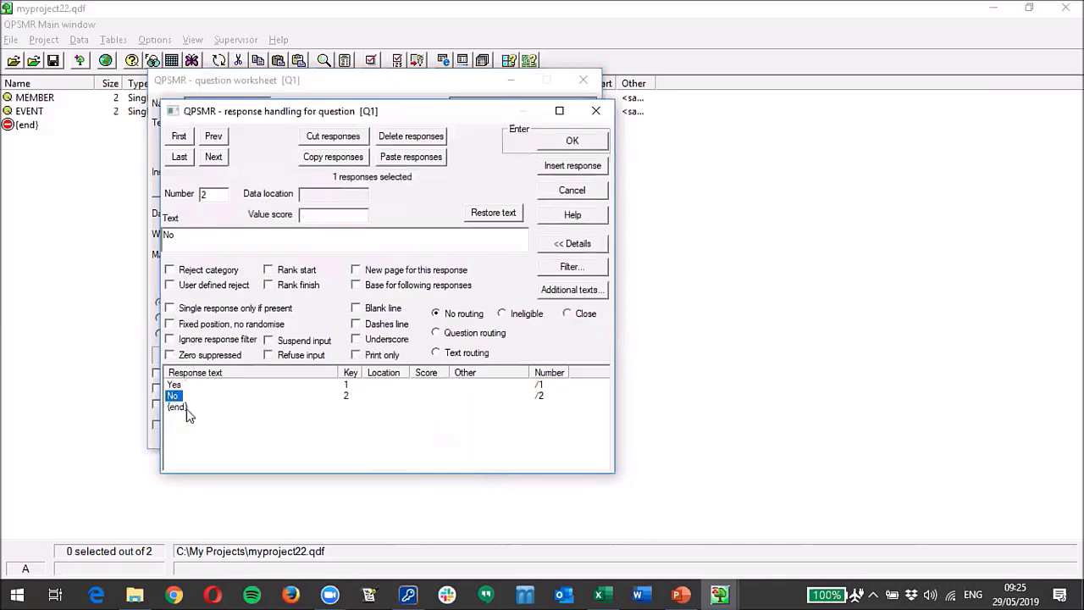
left_click(269, 340)
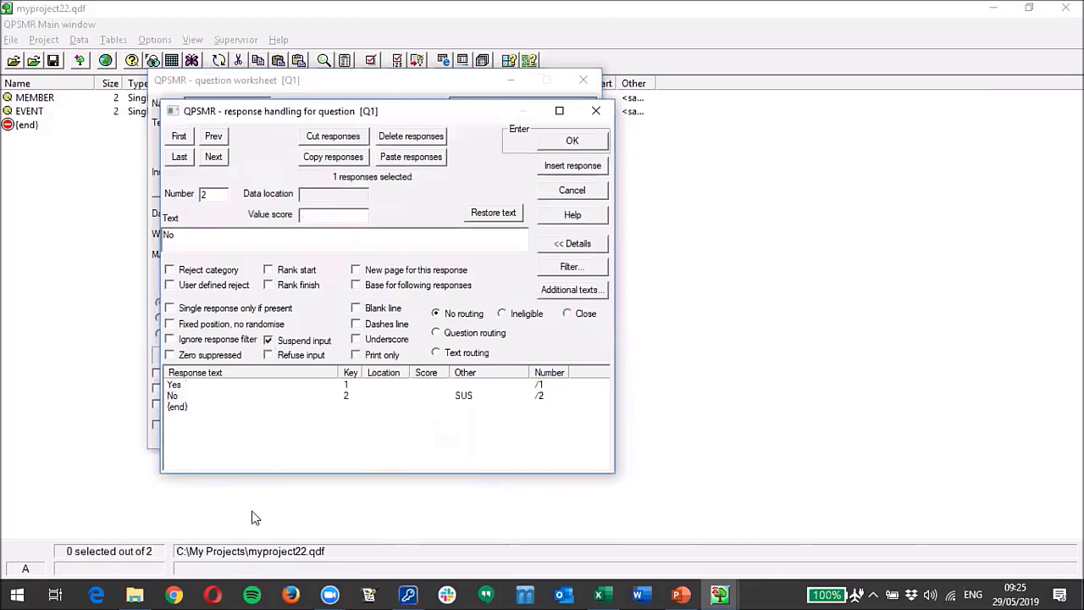
left_click(269, 340)
Step: Accept the response list and question Q1
left_click(574, 141)
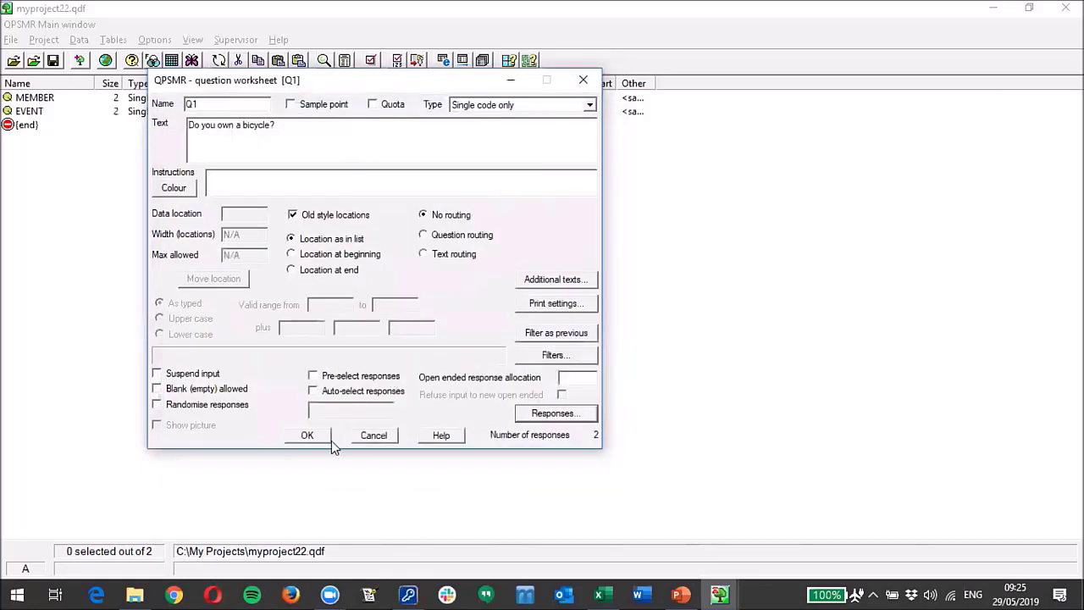
left_click(340, 437)
Step: Insert a question named Q2 after Q1, allowing multiple coding, with the text "Make of bicycle owned"
left_click(31, 142)
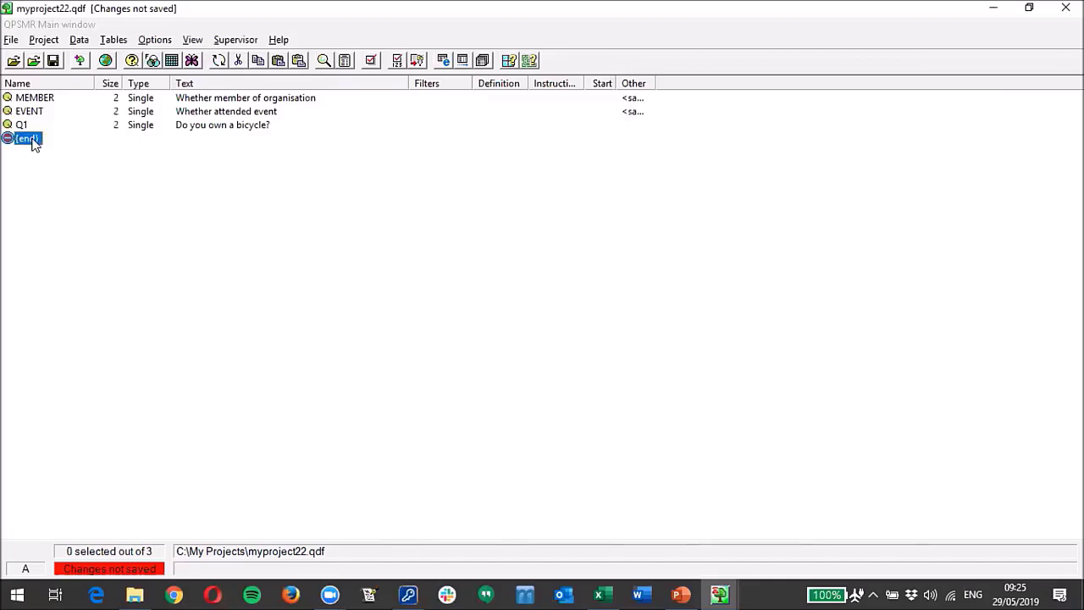
left_click(44, 42)
mouse_move(67, 82)
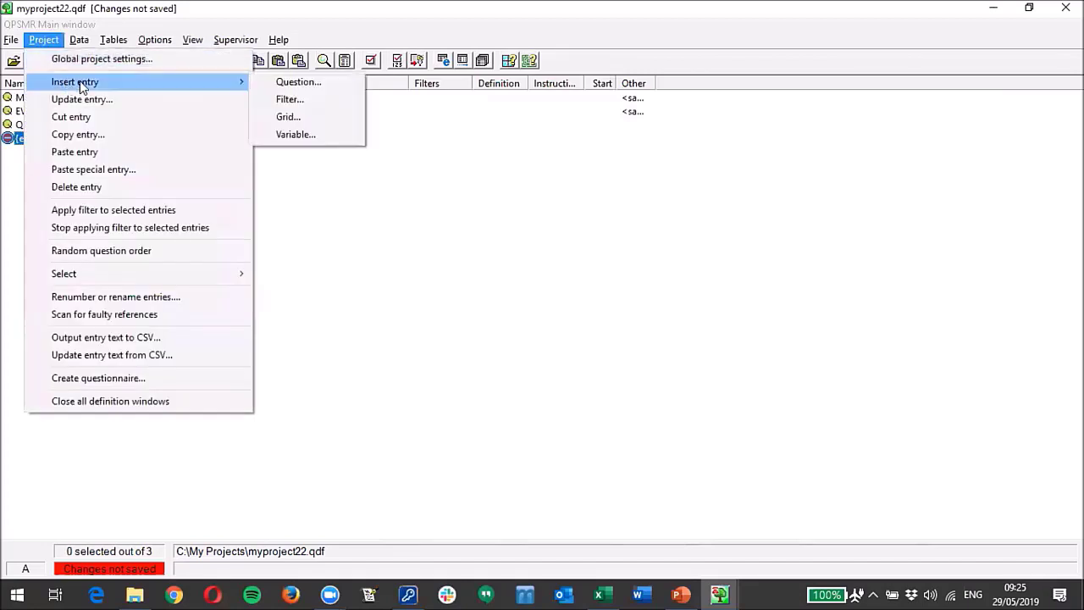
left_click(298, 82)
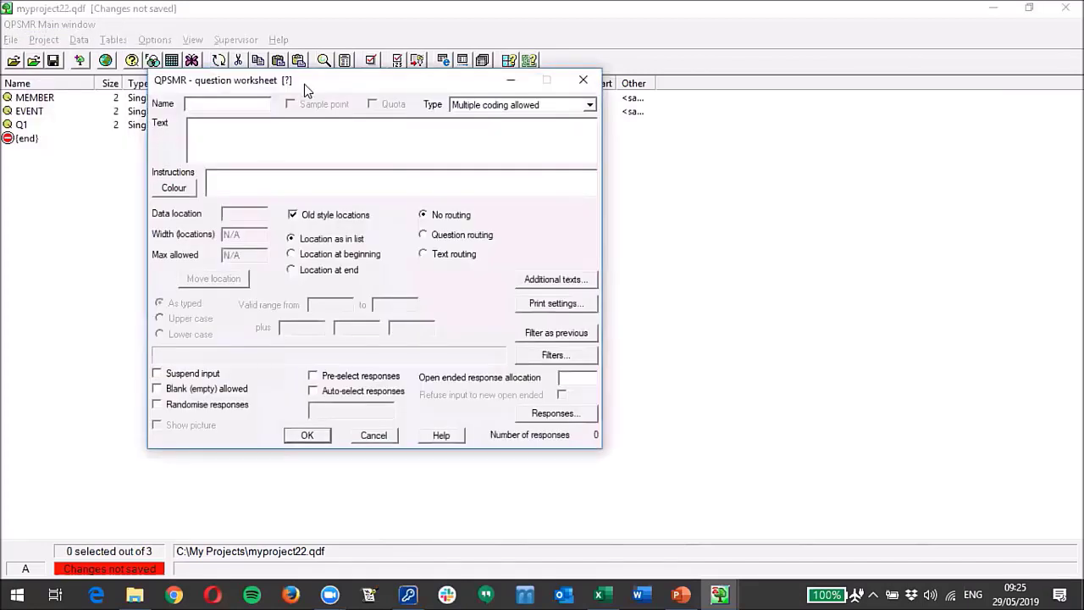
type("Q2")
left_click(276, 132)
type("Make of buicycle owne")
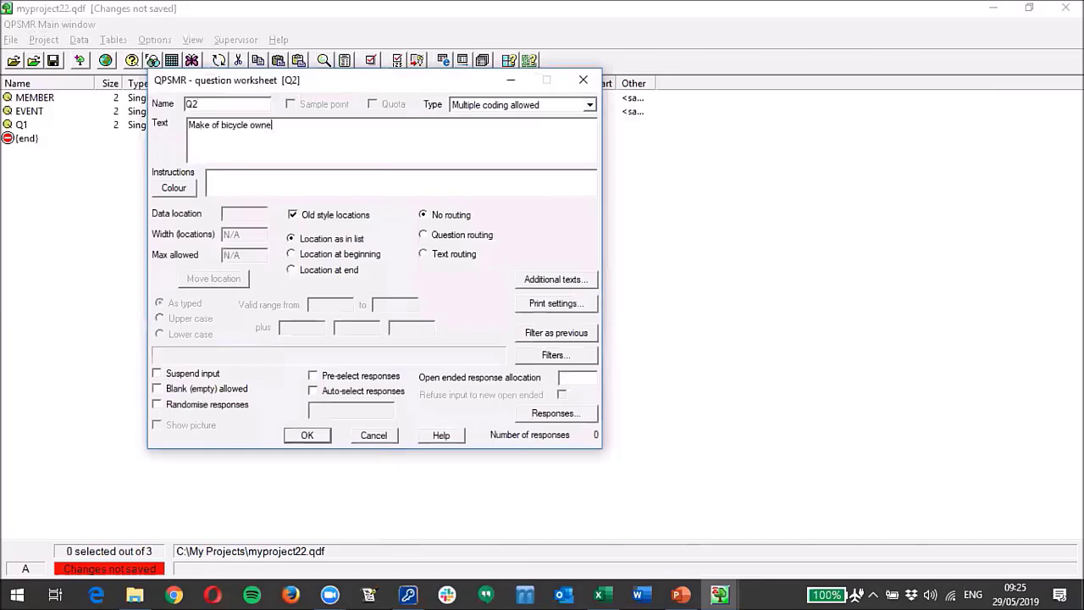
type("d")
Step: Add the responses Brand 1, Brand 2, Brand 3, Brand 4 and None of these to question Q2
left_click(555, 415)
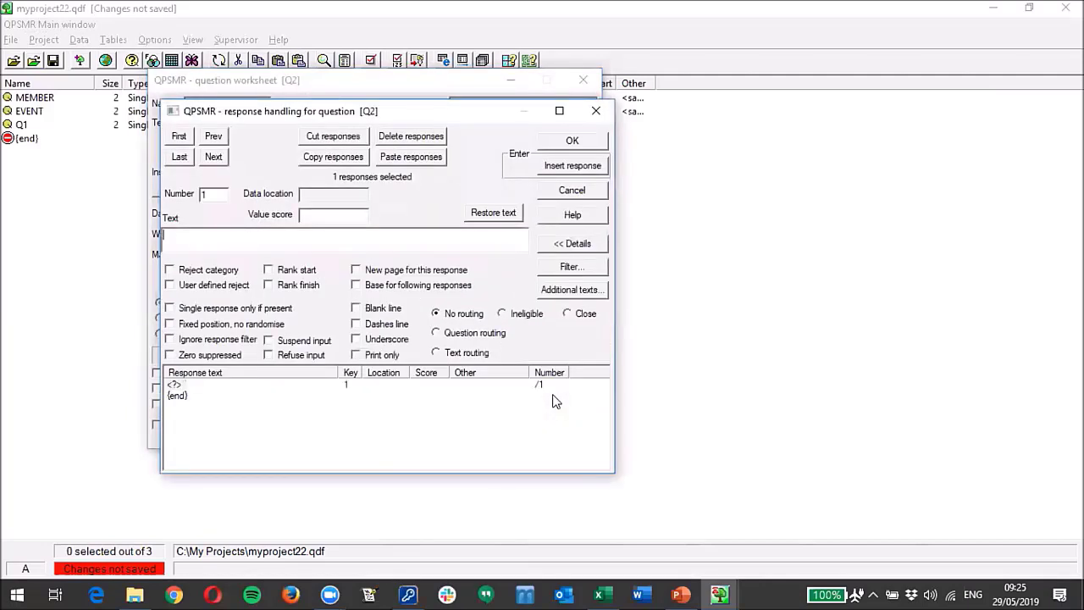
type("Brand 1")
key("Return")
type("Brand 2")
key("Return")
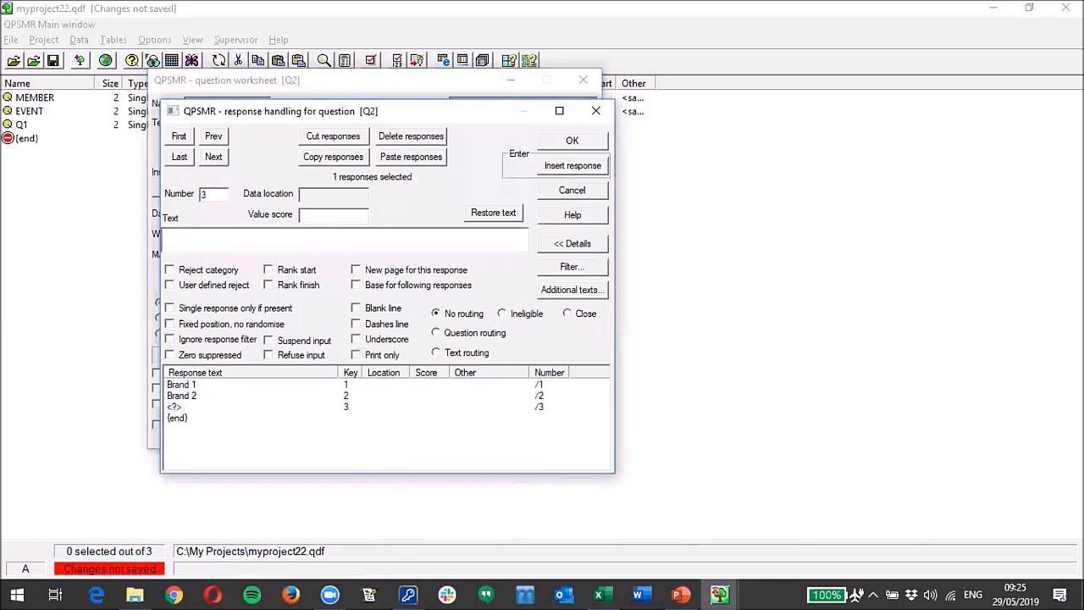
type("Brand 3")
key("Return")
type("Brand 4")
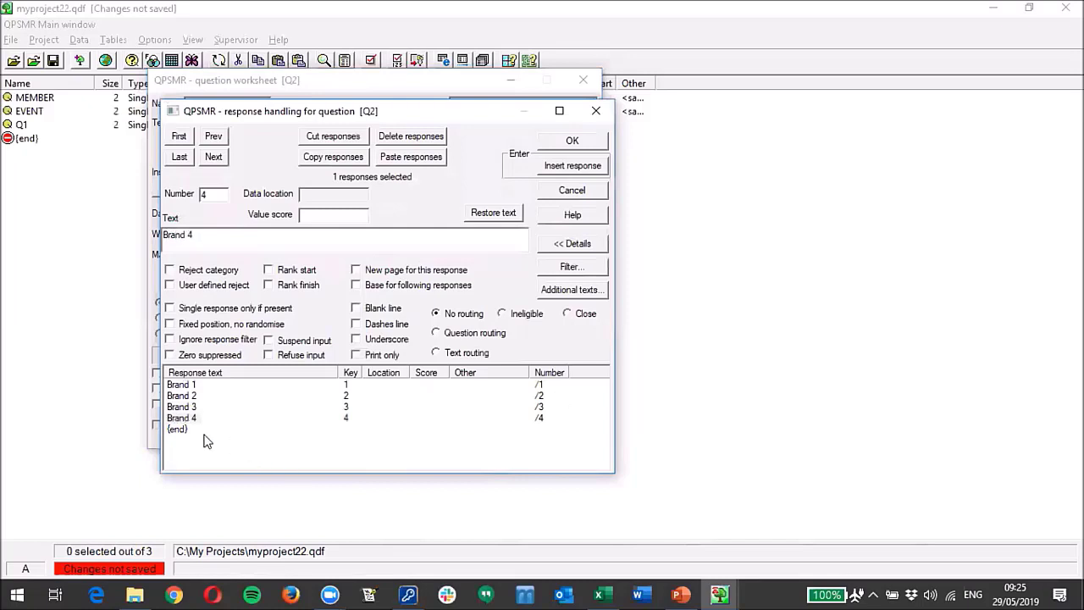
key("Return")
type("No")
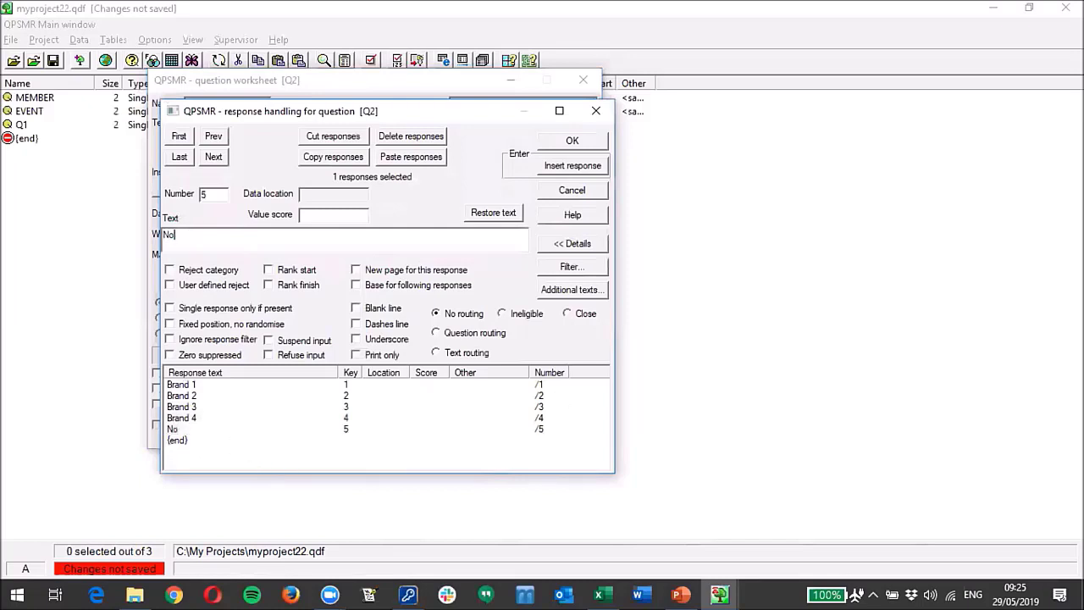
type("ne of these")
Step: Make None of these a single response with a fixed position, and randomise the responses of Q2
left_click(181, 431)
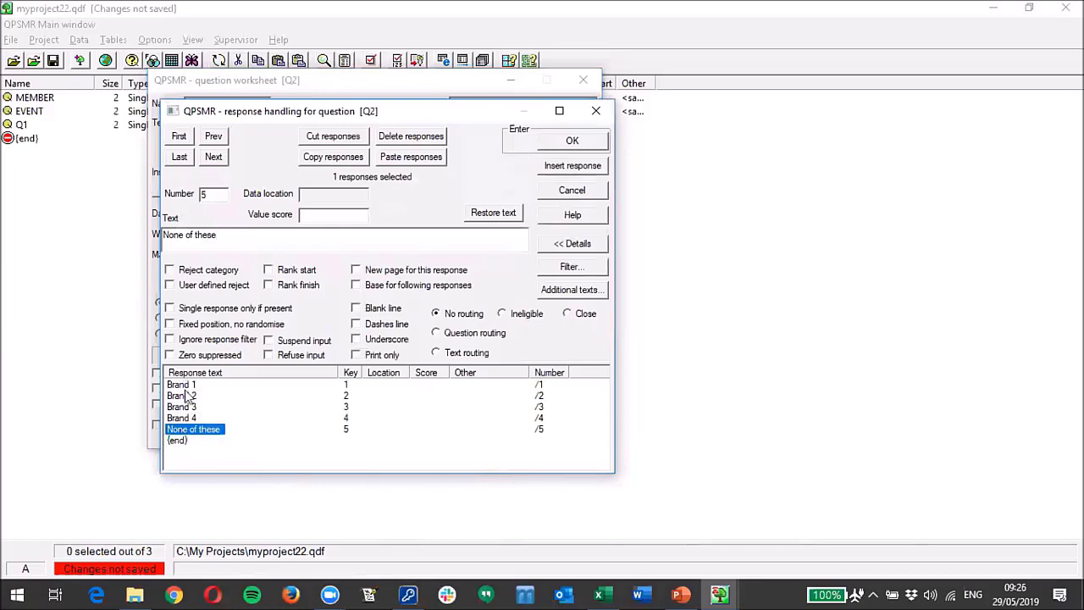
left_click(171, 309)
left_click(171, 325)
left_click(571, 143)
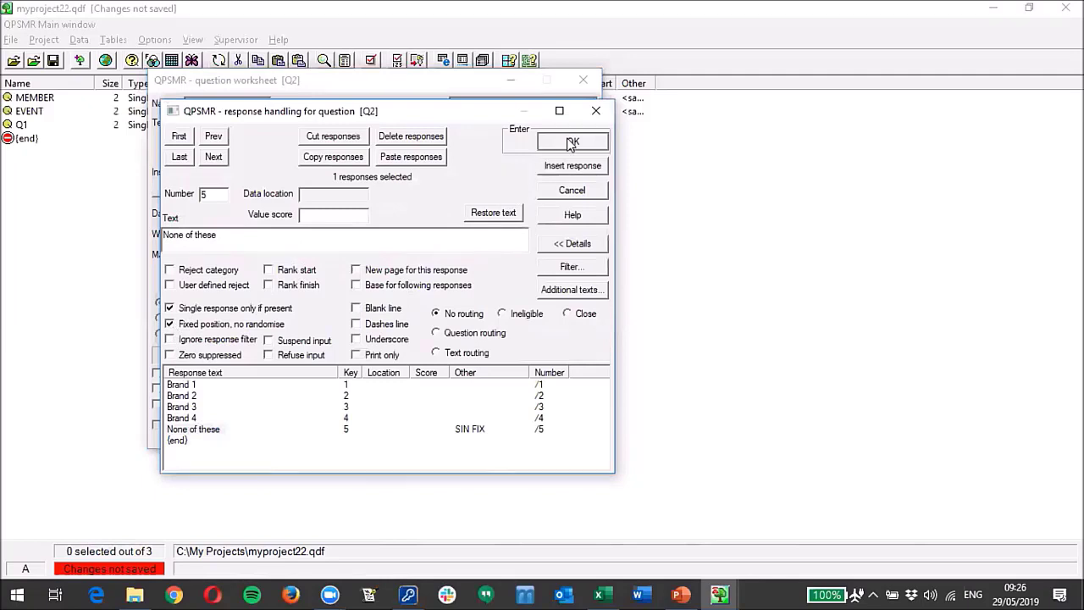
left_click(157, 405)
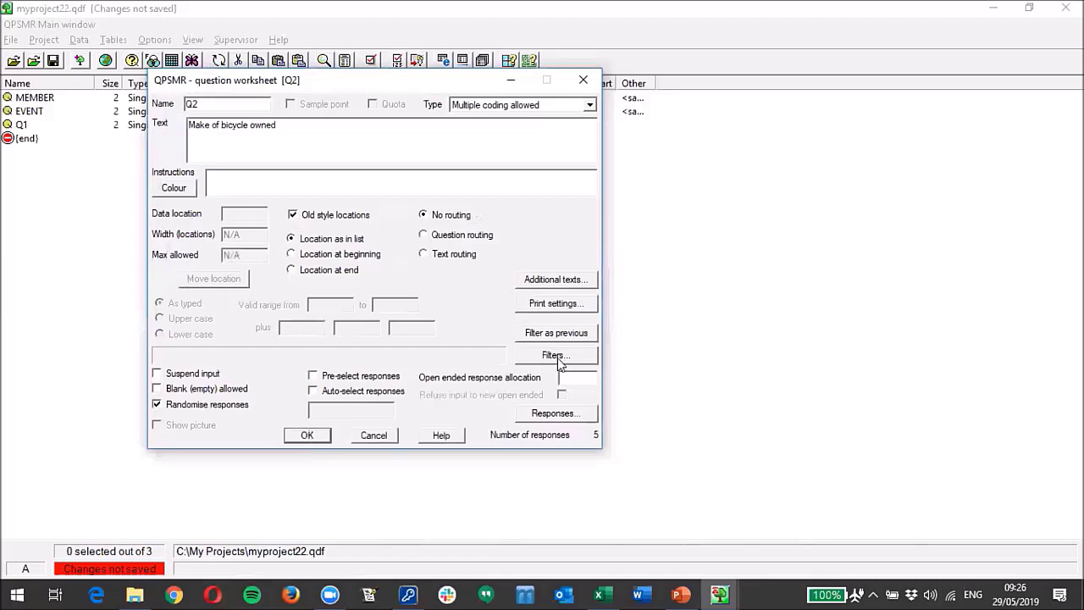
Step: Create a question filter named FQ1 that tests Q1 for the response Yes, and apply it to Q2
left_click(556, 356)
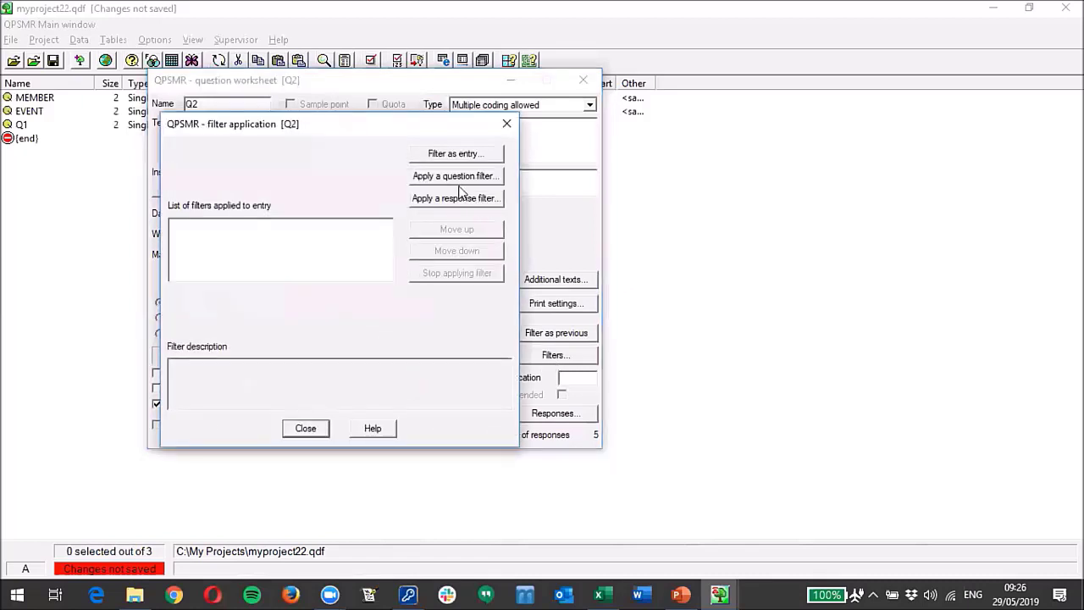
left_click(457, 179)
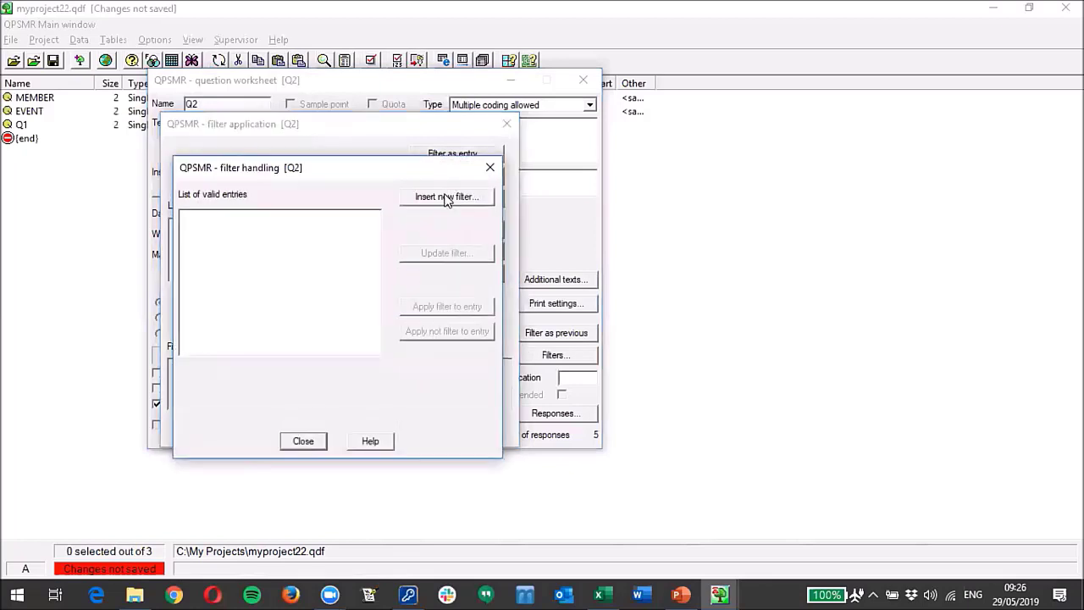
left_click(444, 197)
left_click(692, 273)
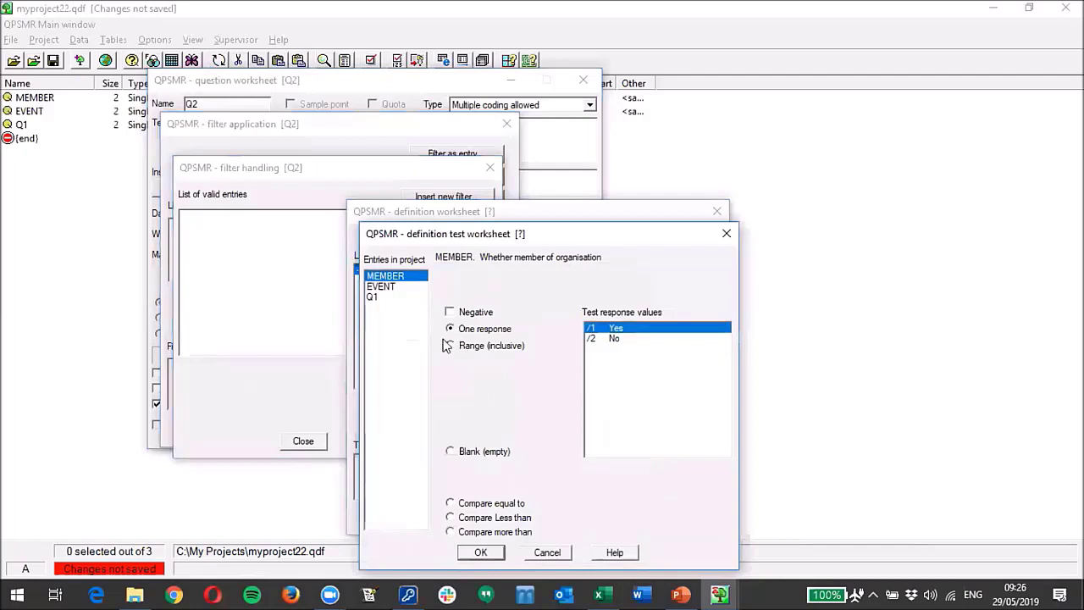
left_click(382, 298)
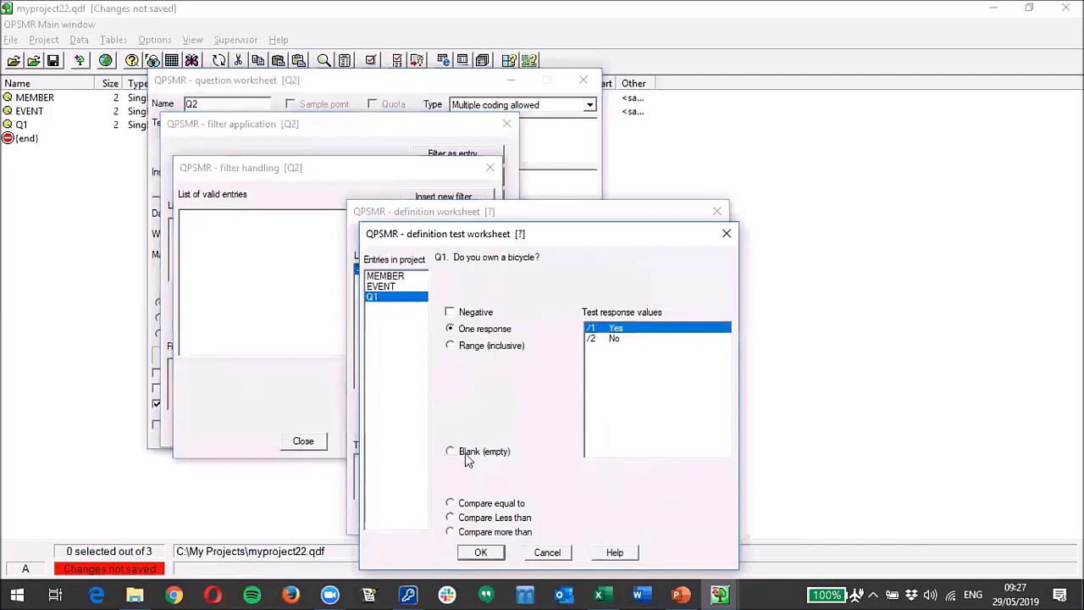
left_click(483, 552)
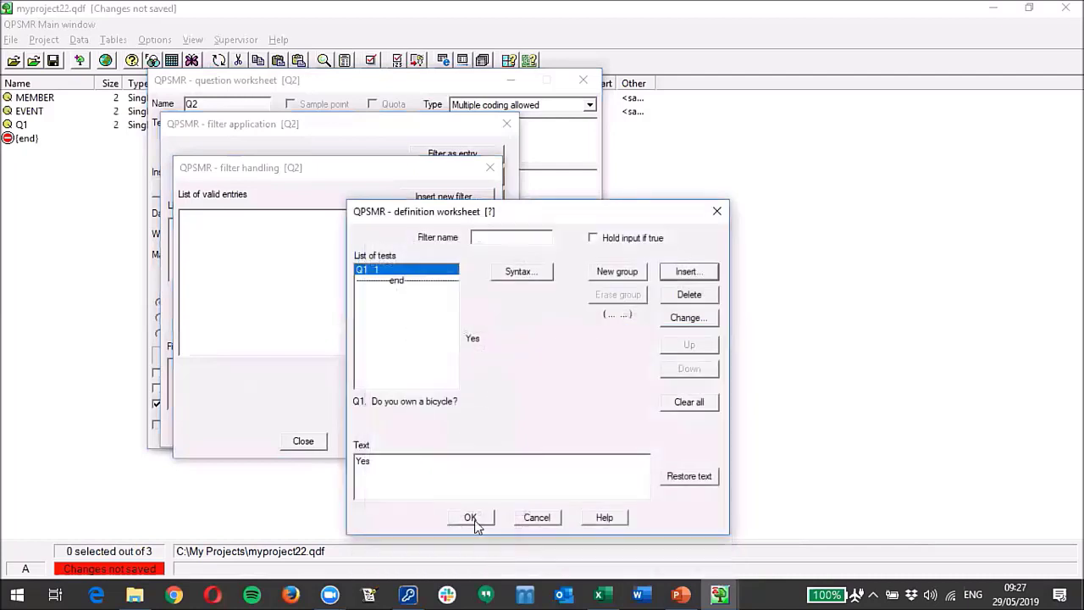
left_click(505, 237)
type("FQ1")
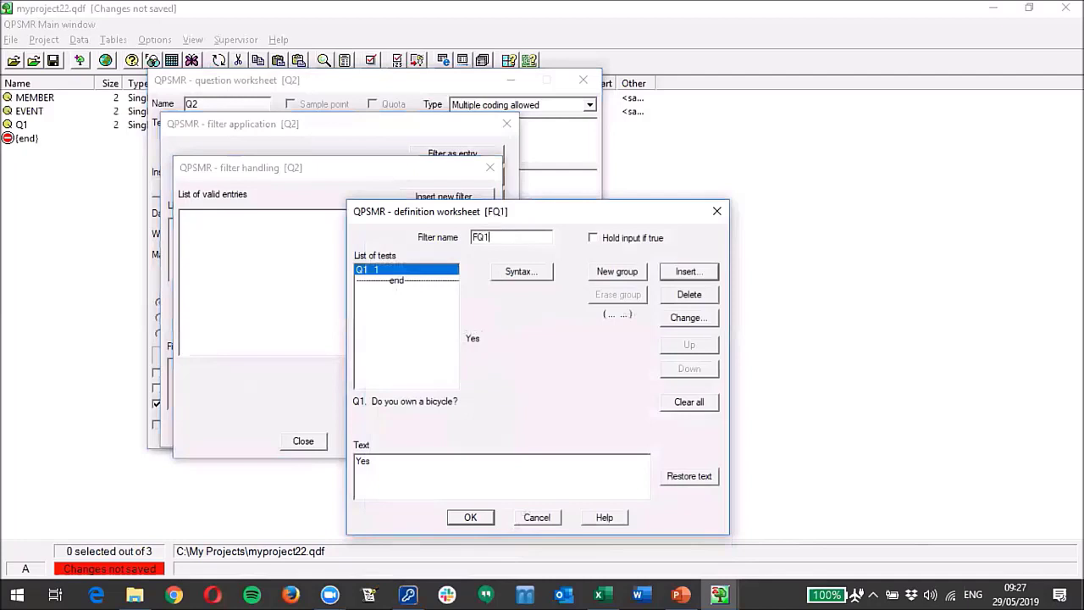
left_click(471, 519)
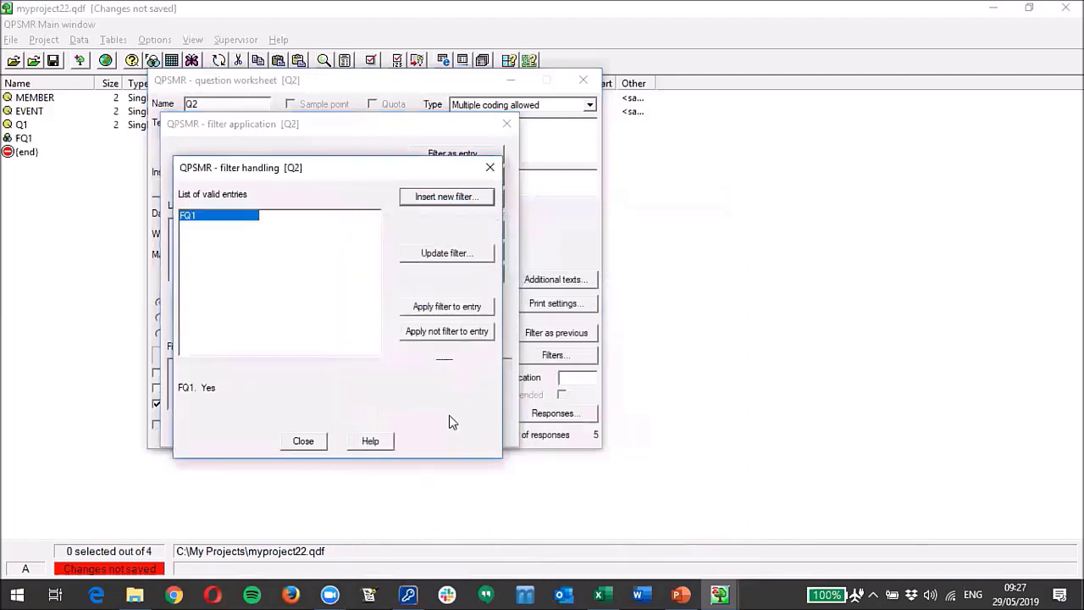
left_click(462, 310)
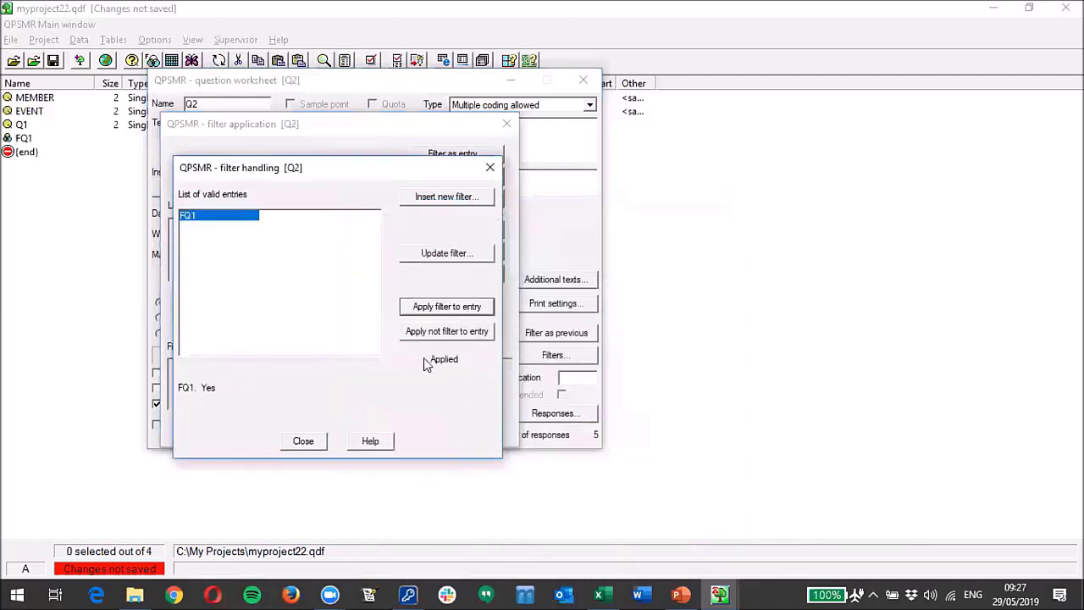
Step: Confirm the filter settings and question Q2, and save the project
left_click(300, 443)
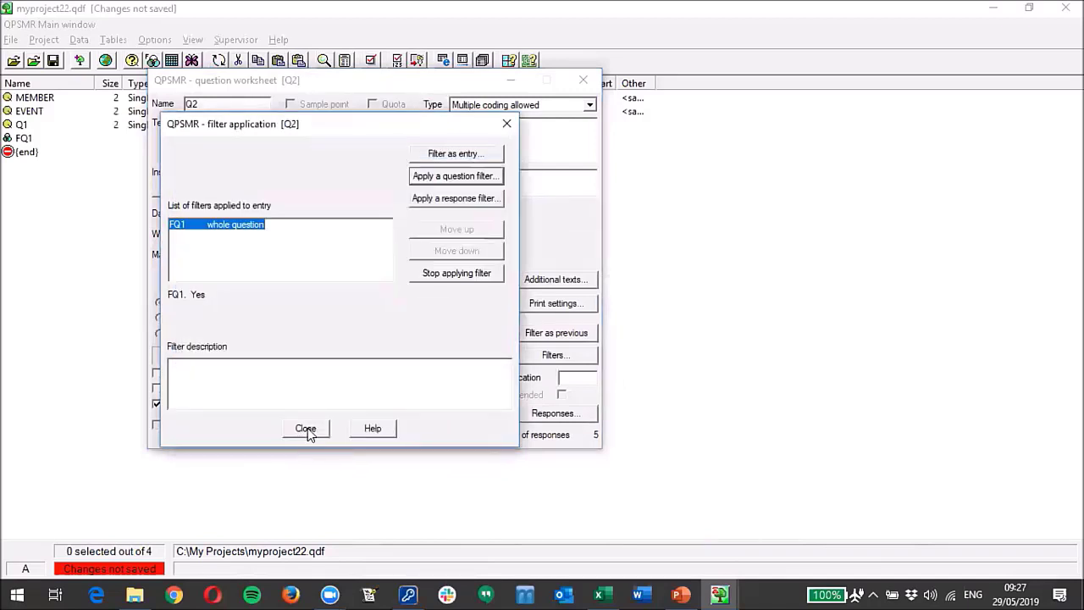
left_click(306, 429)
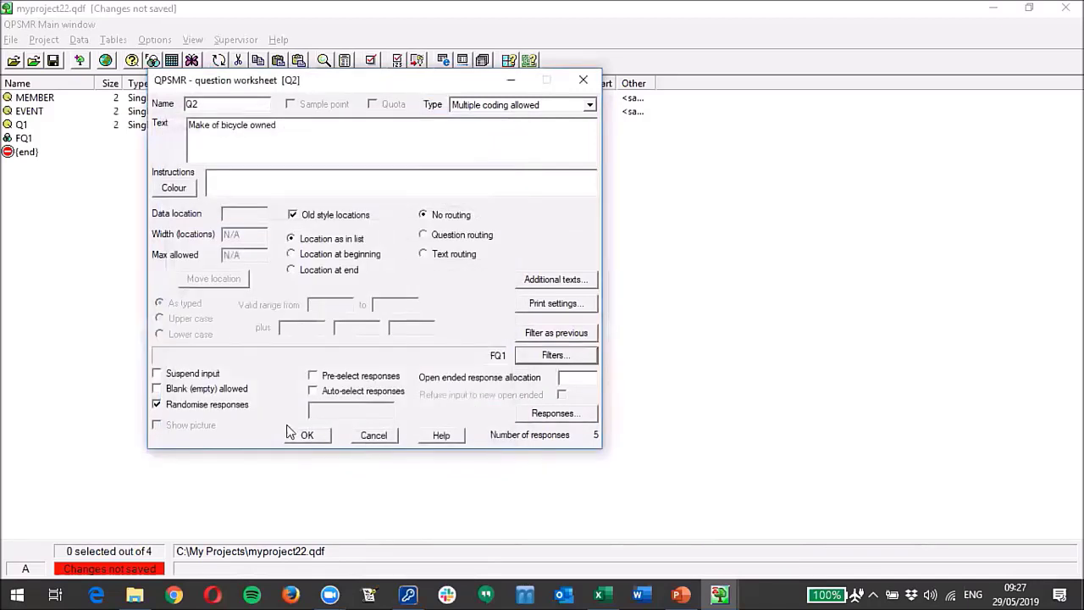
left_click(303, 436)
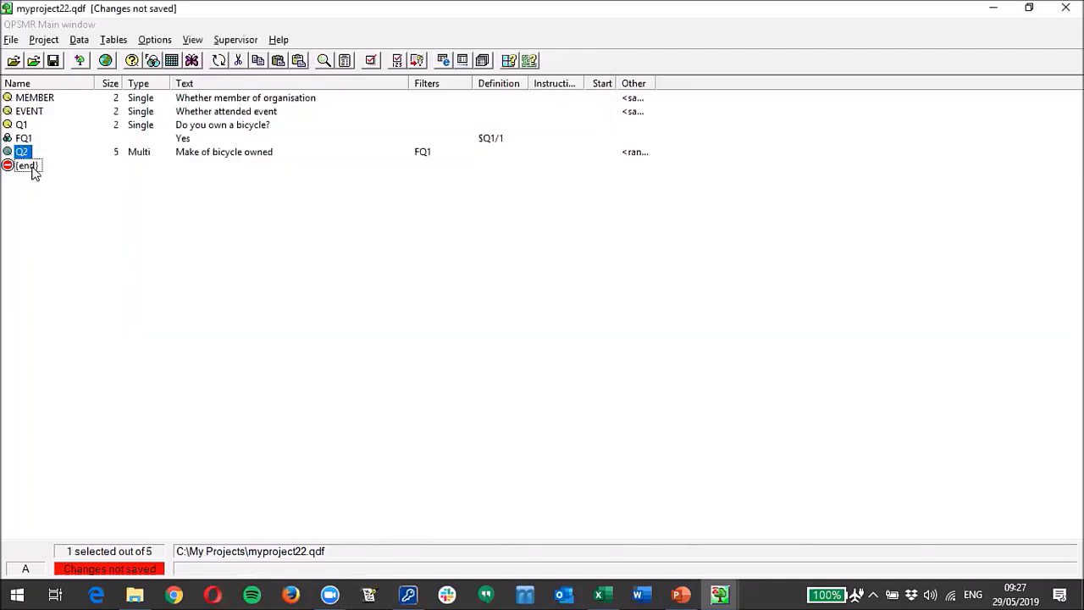
left_click(52, 61)
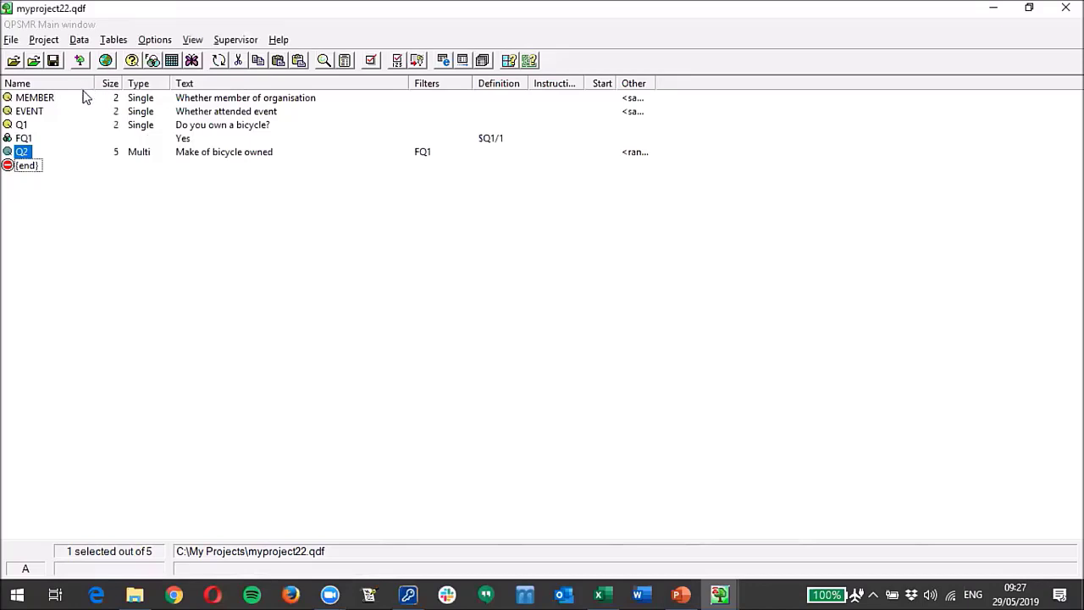
Step: Start a paper input test and answer Yes to MEMBER, No to EVENT and Yes to Q1
left_click(77, 40)
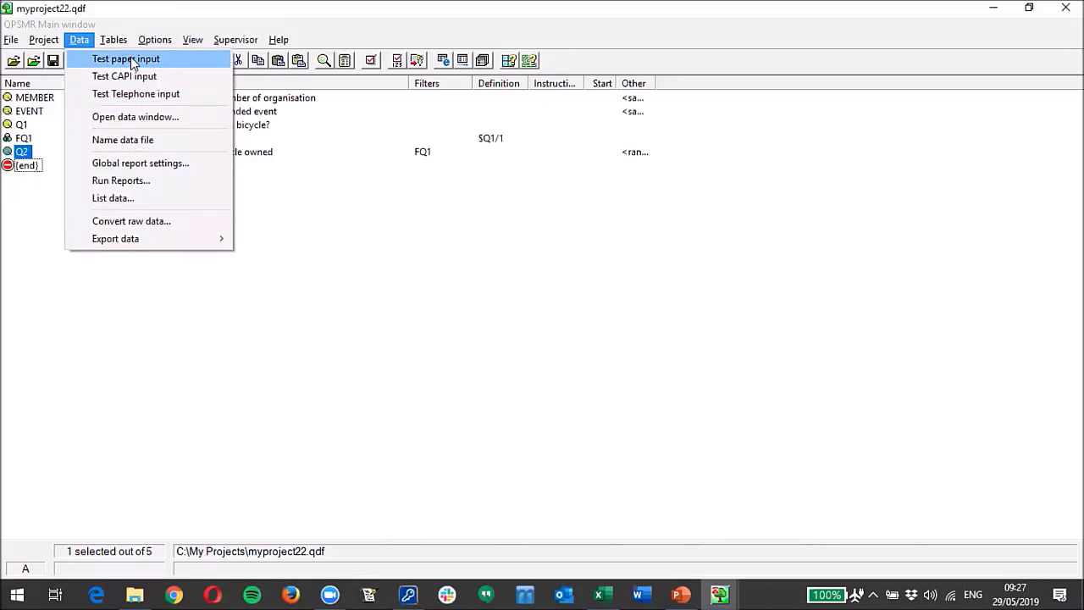
left_click(131, 59)
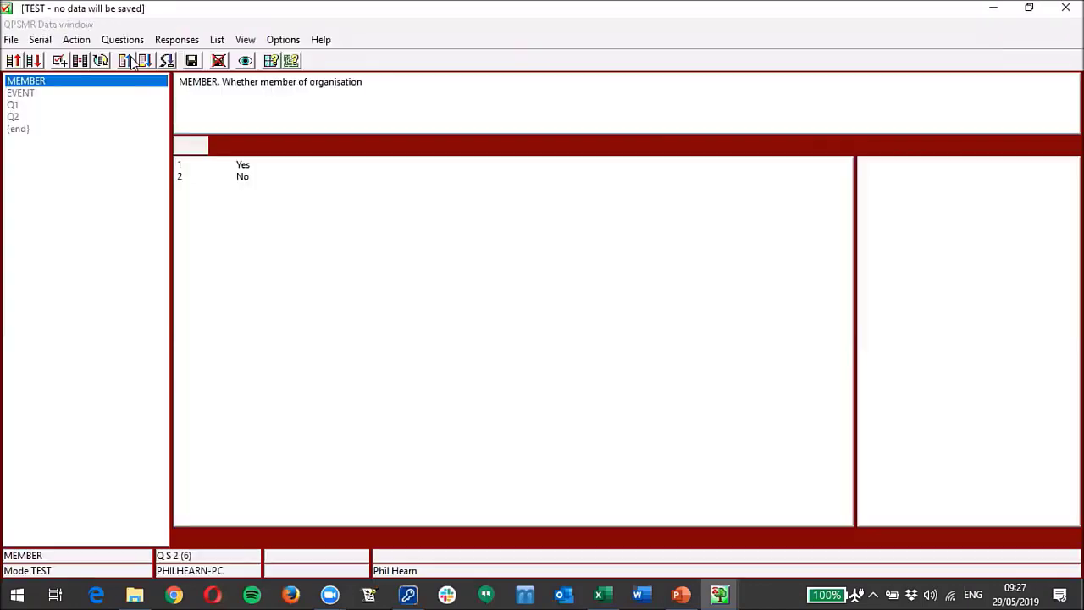
key("1")
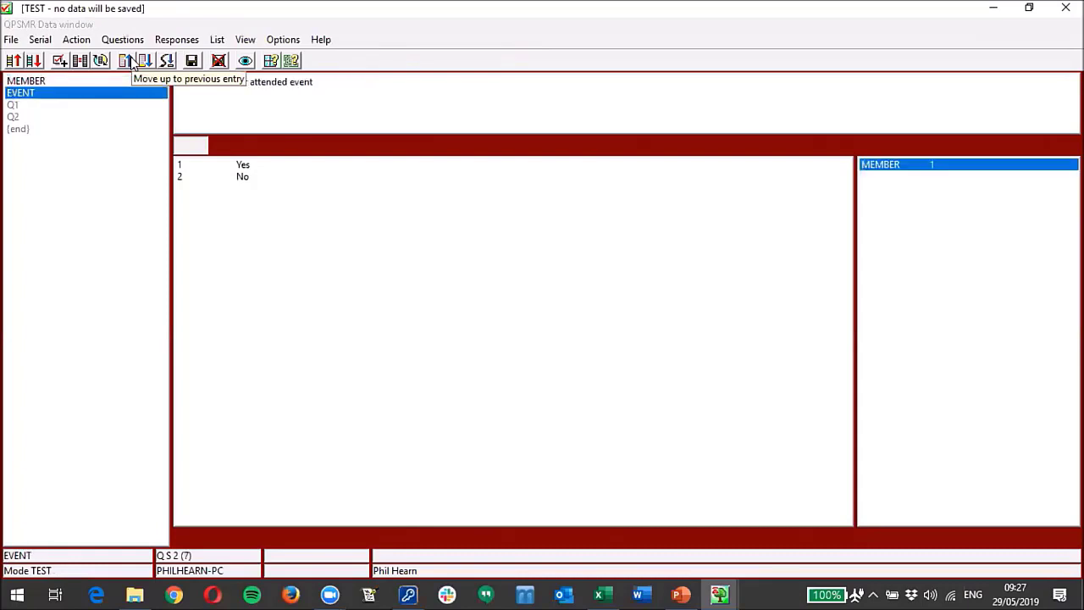
key("1")
key("2")
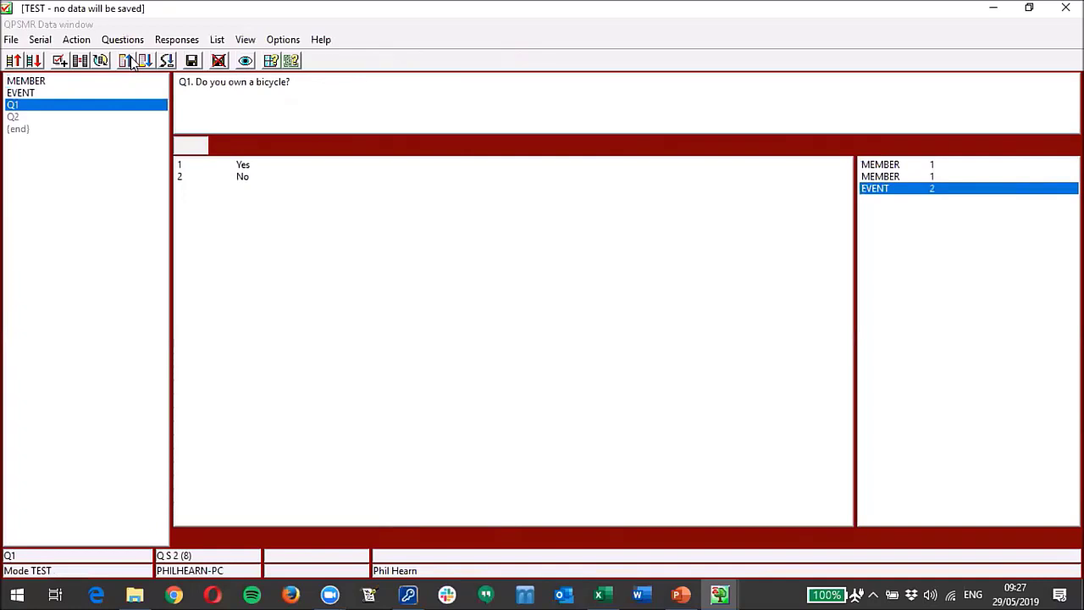
key("1")
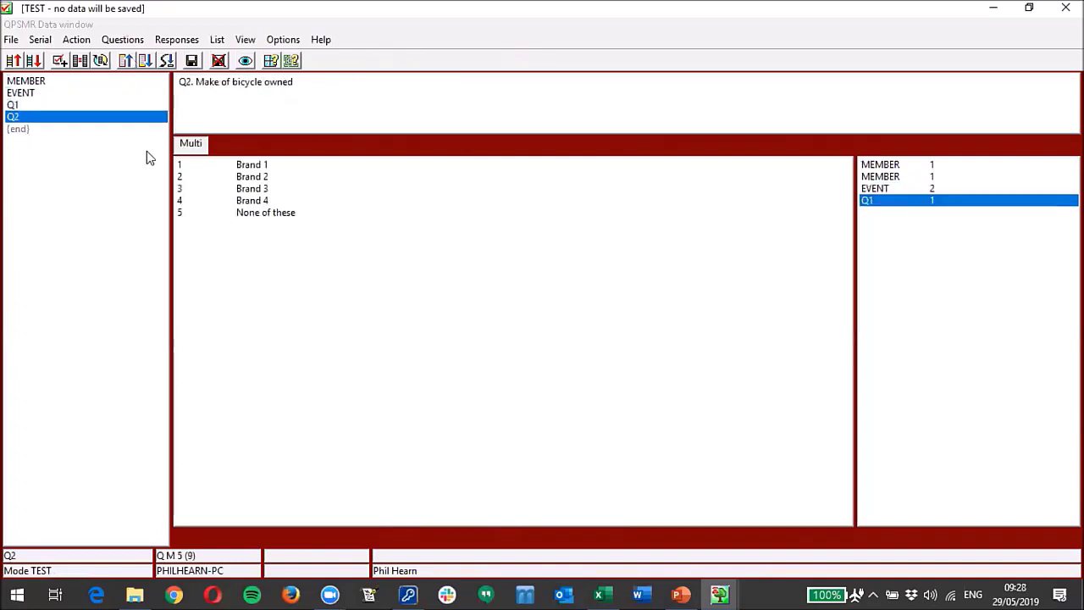
Step: Choose Brand 2 and Brand 4 for Q2, and try adding None of these to test its single-response setting
left_click(247, 178)
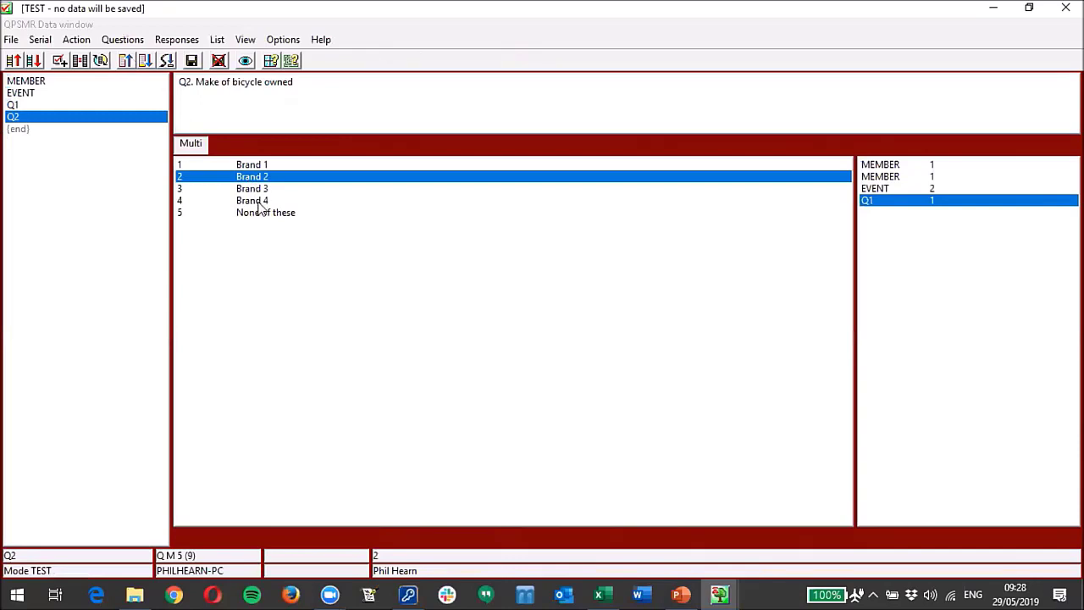
left_click(259, 201)
left_click(257, 215)
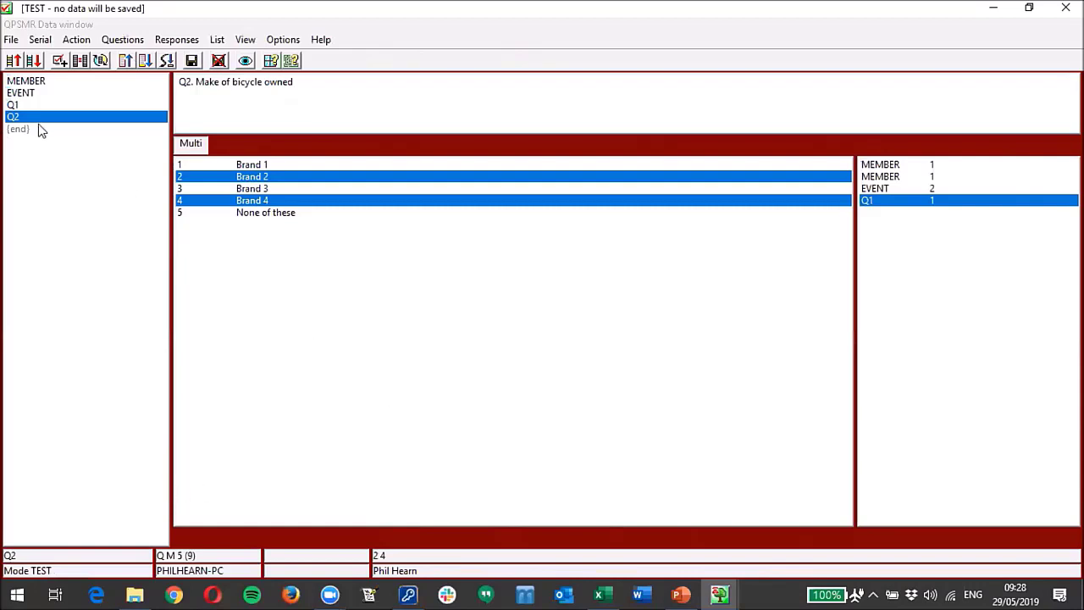
Step: Test the Q2 filter by changing Q1 to No, clear the test data and close the input test
left_click(18, 106)
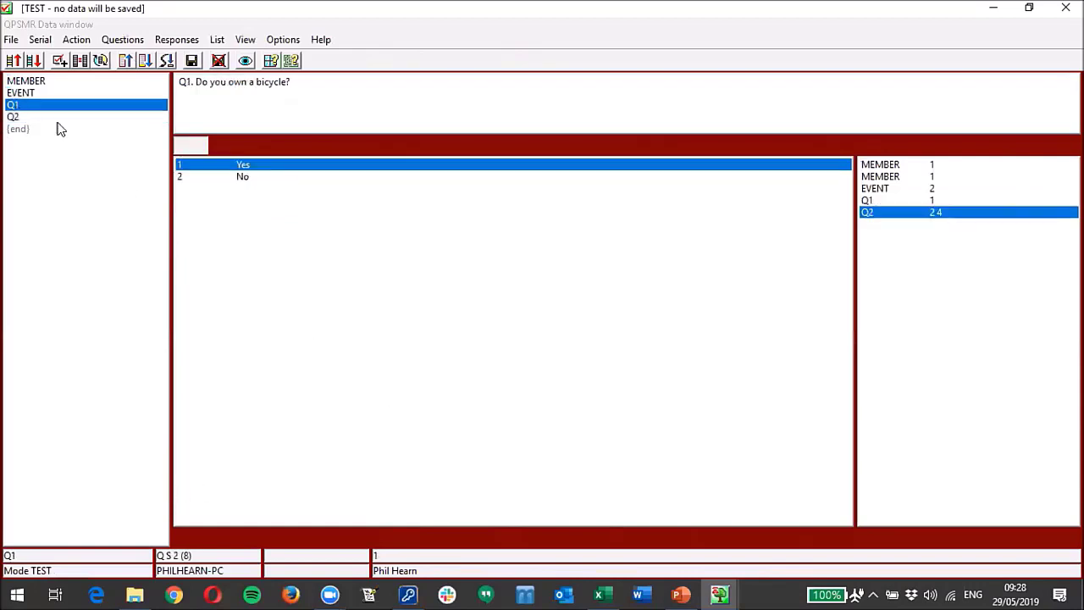
left_click(245, 180)
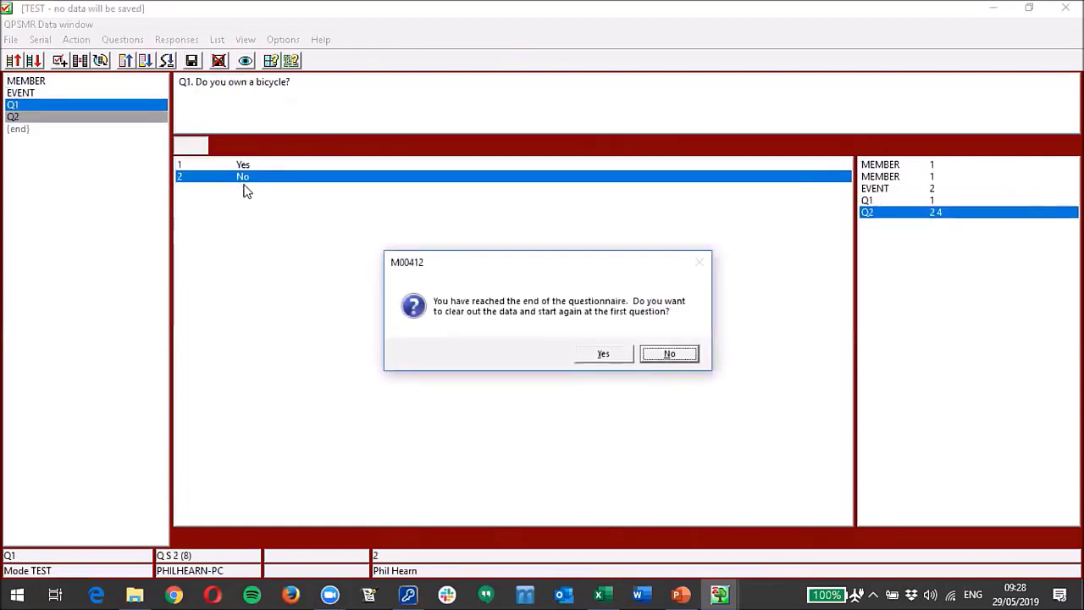
left_click(606, 359)
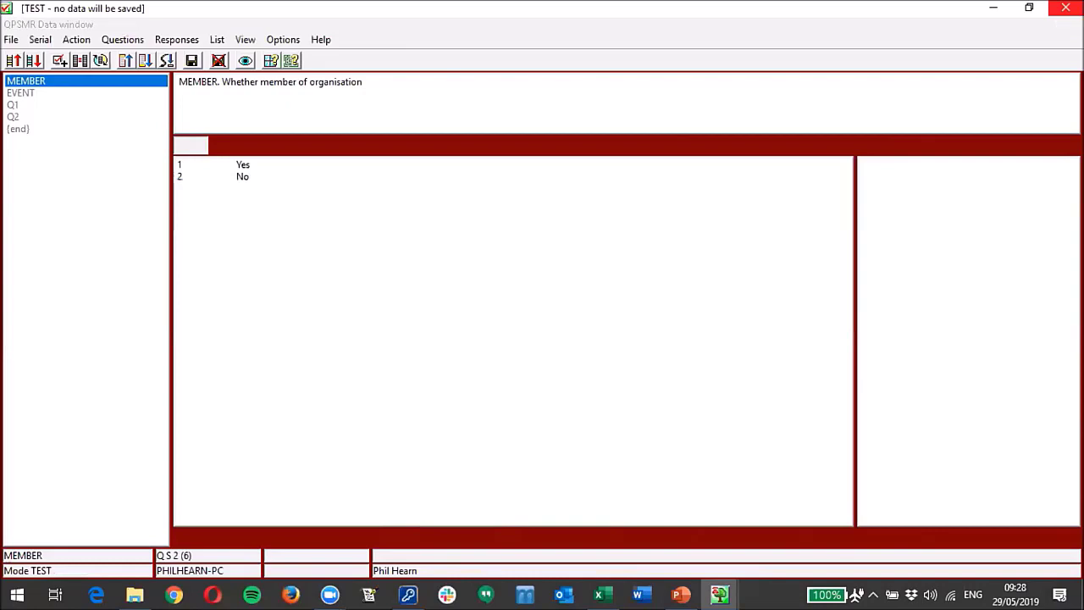
left_click(1066, 7)
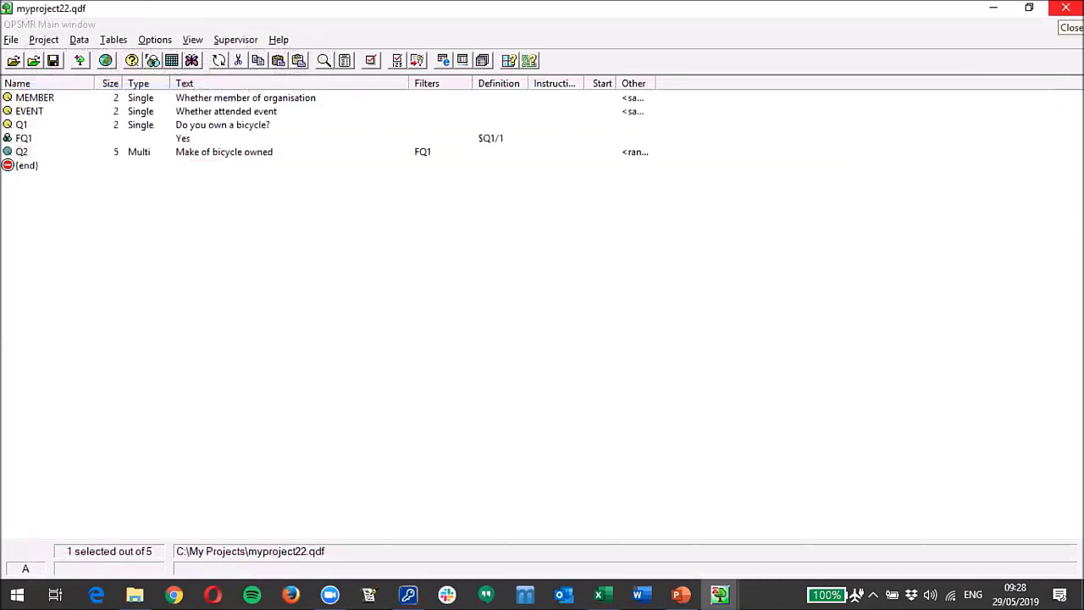
Step: Close the bicycle project and PEOPLE.csv, and open Skeleton CATI.qdf from File Explorer with QPSMR Classic 2018.2k
left_click(1066, 8)
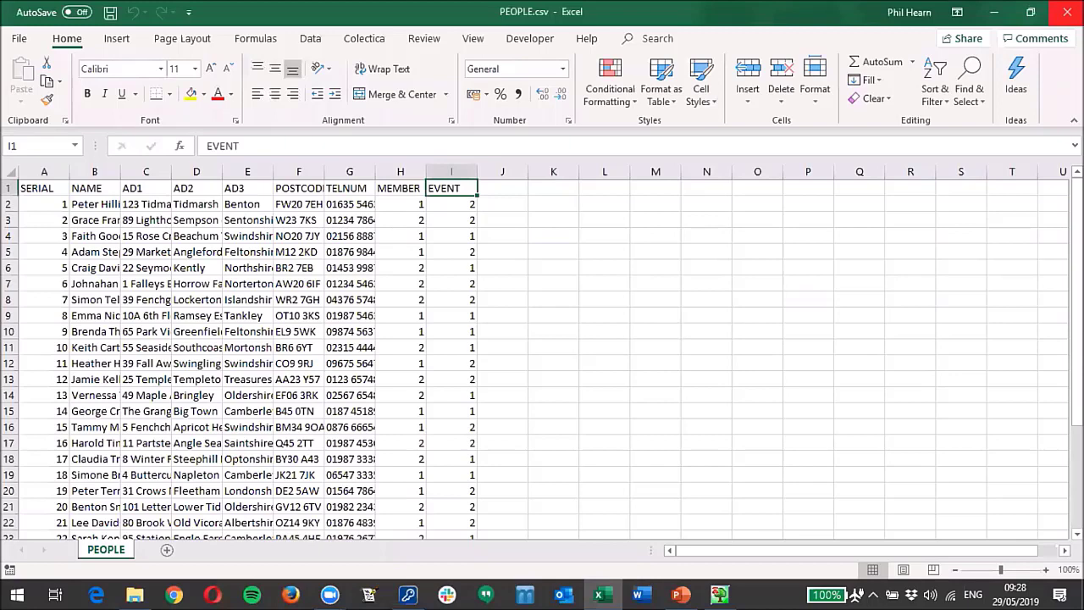
left_click(1065, 12)
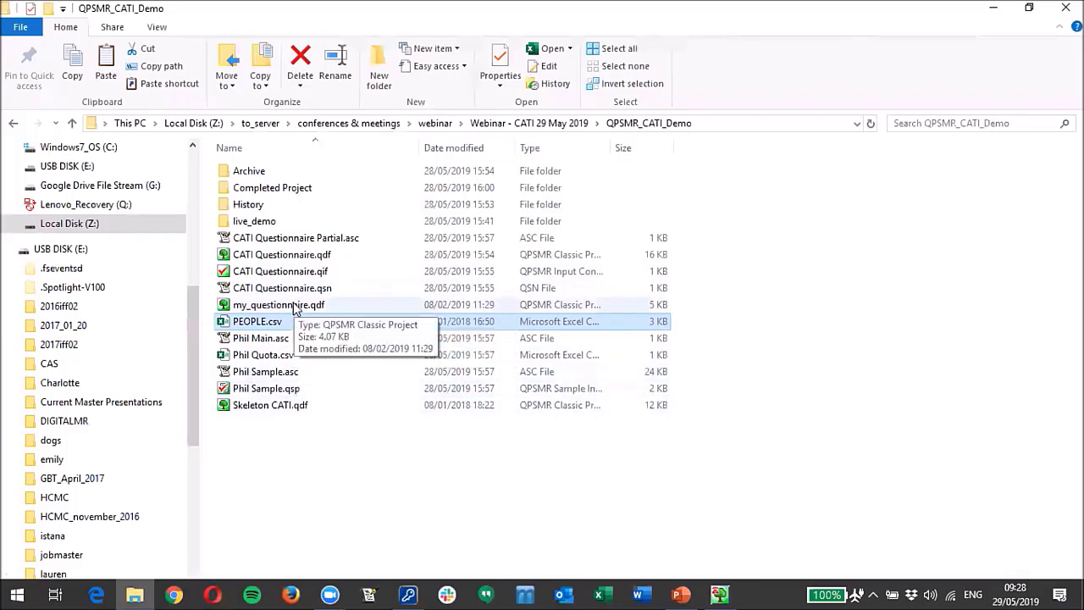
left_click(267, 406)
right_click(272, 406)
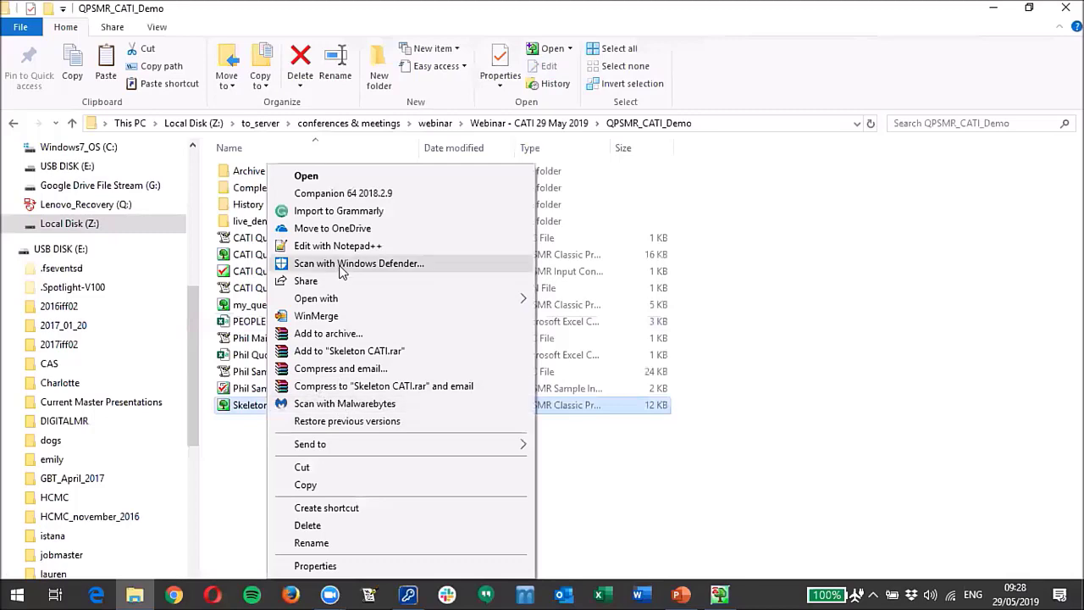
mouse_move(350, 301)
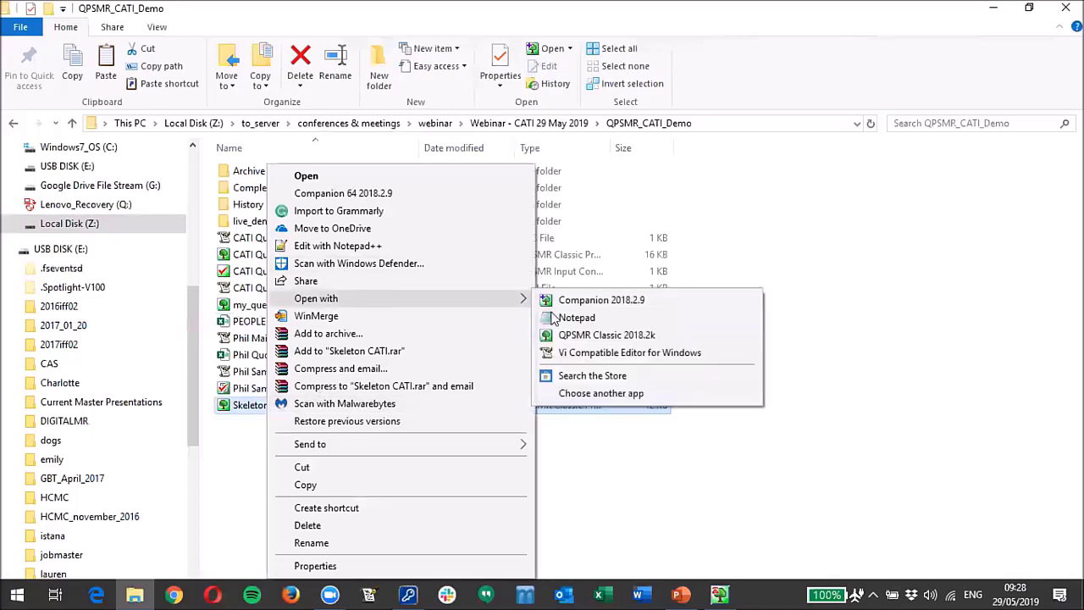
left_click(619, 335)
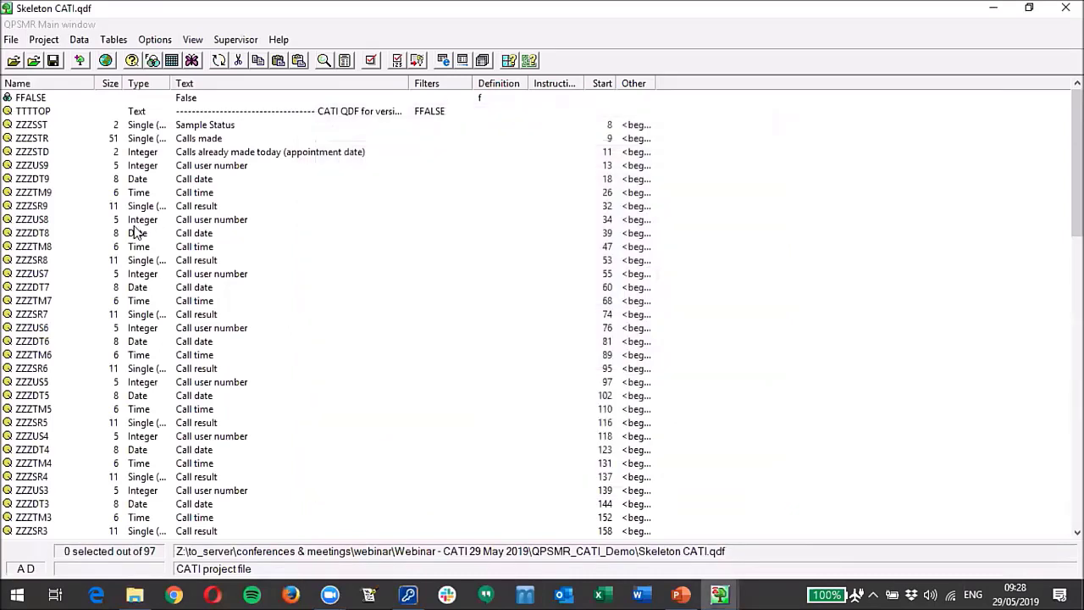
Step: Examine the skeleton project's call history, appointment, sample, introduction and main interview entries
scroll(158, 225, "down", 8)
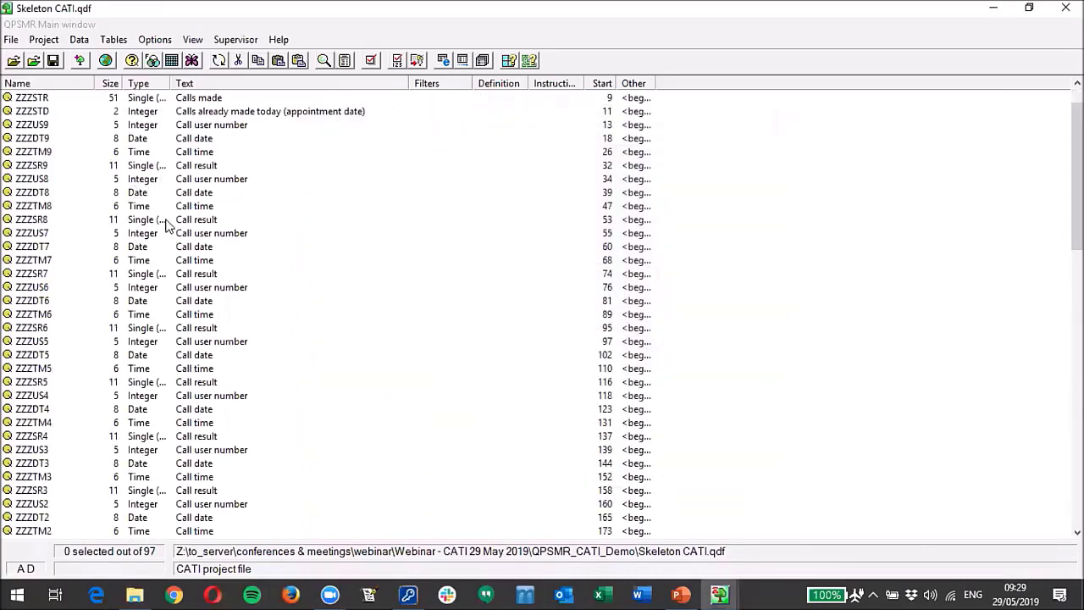
scroll(168, 225, "down", 10)
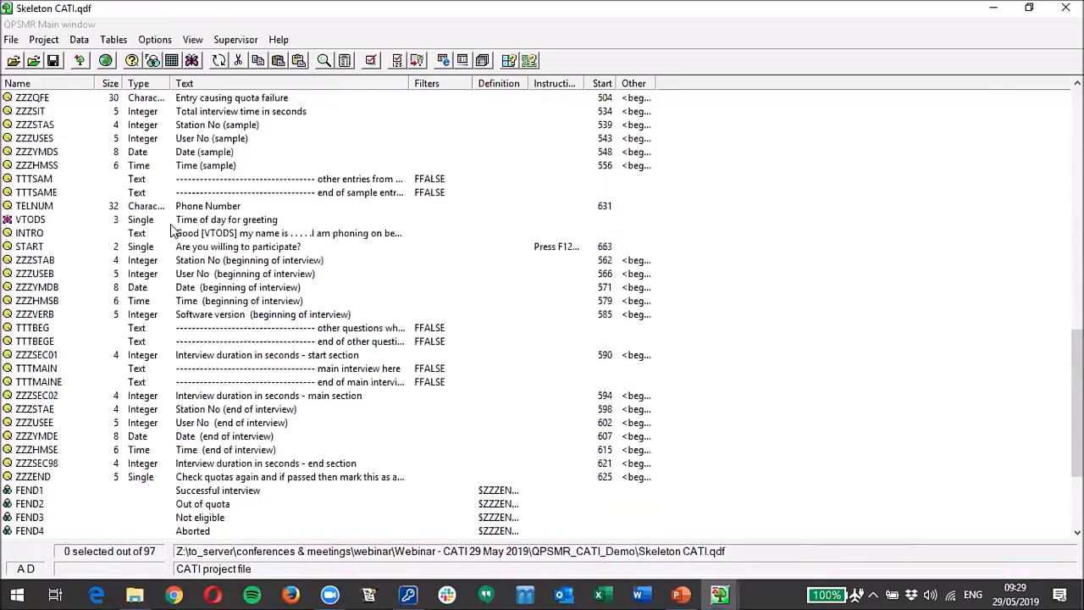
scroll(170, 228, "up", 10)
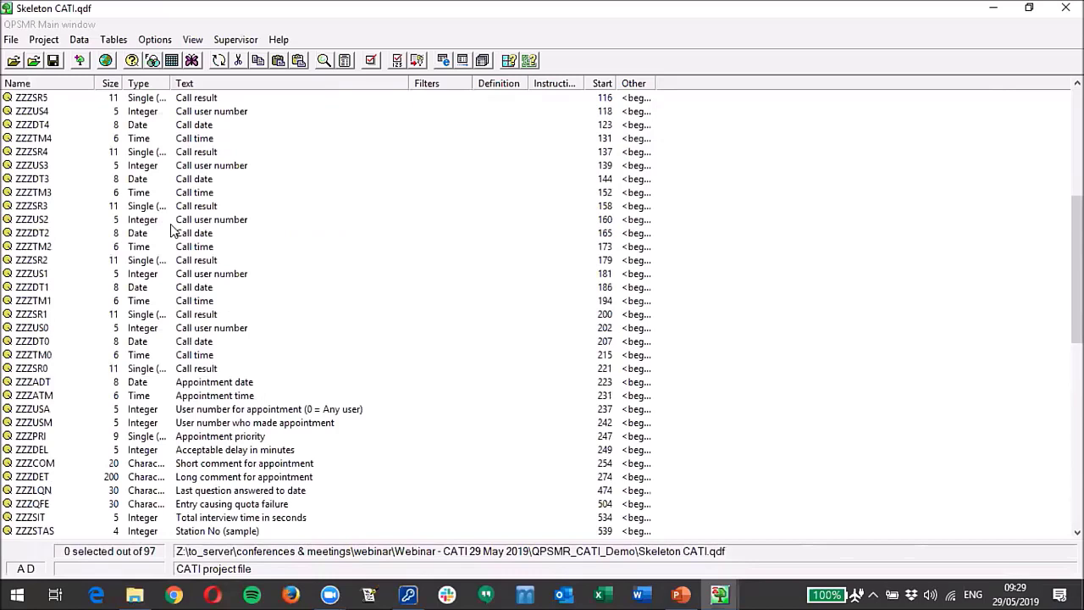
scroll(171, 229, "up", 3)
scroll(170, 228, "up", 2)
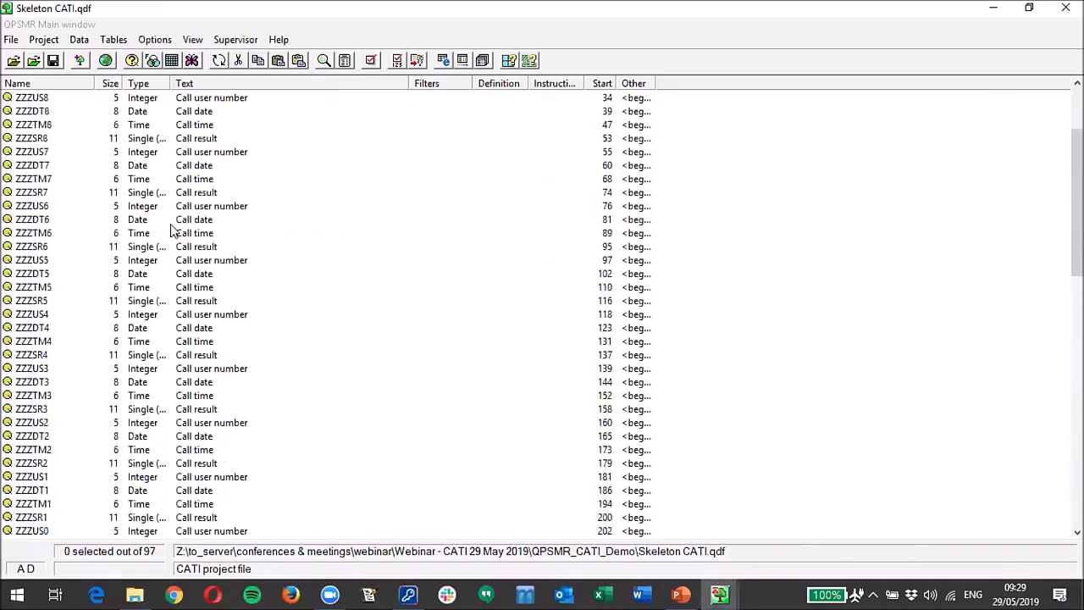
scroll(170, 229, "up", 3)
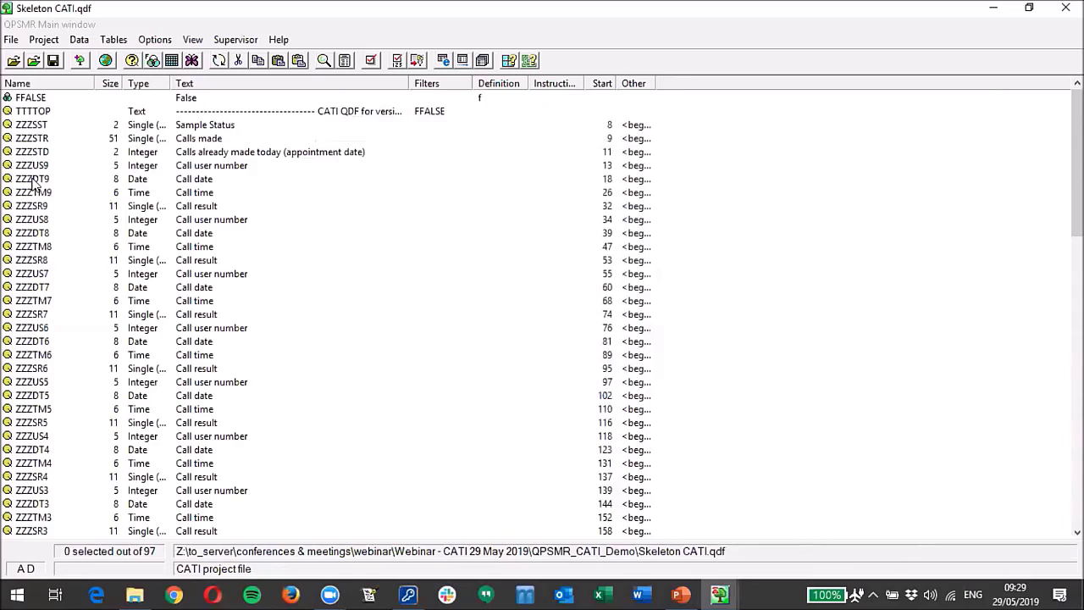
scroll(117, 187, "down", 1)
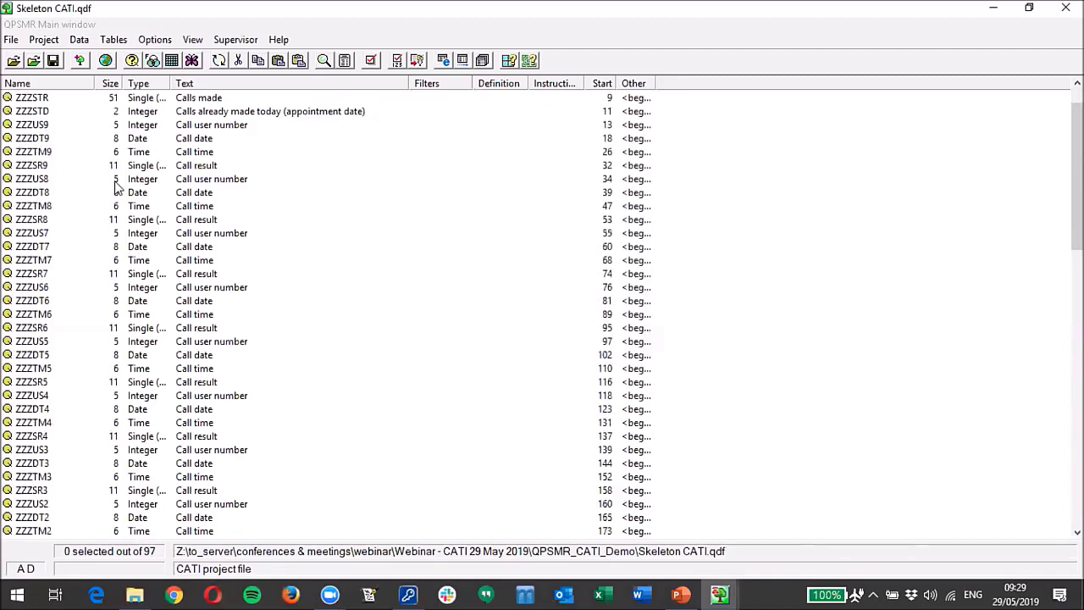
scroll(117, 186, "up", 1)
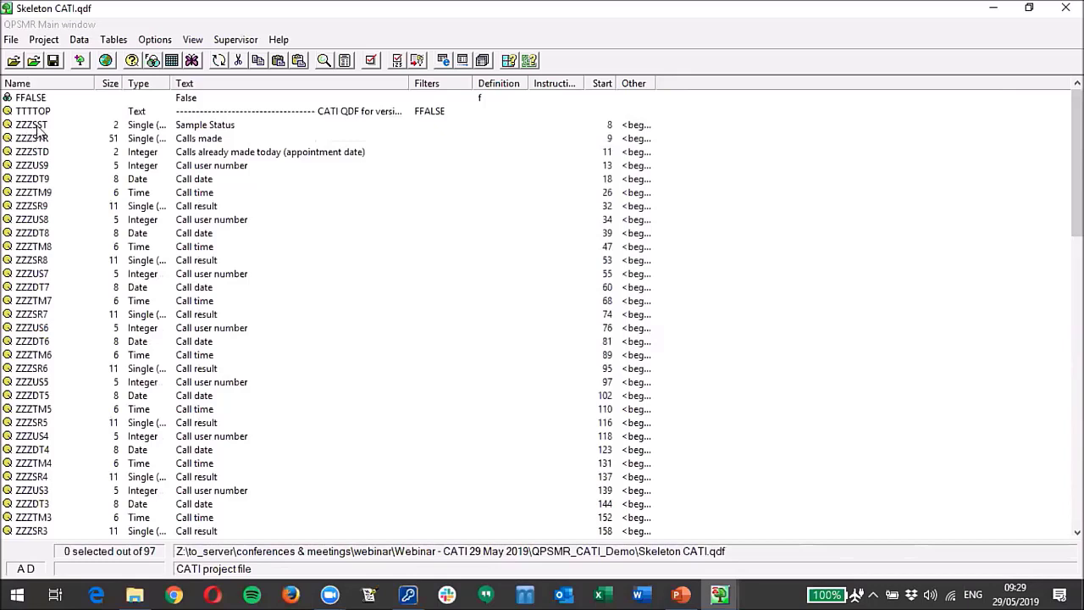
left_click(9, 167)
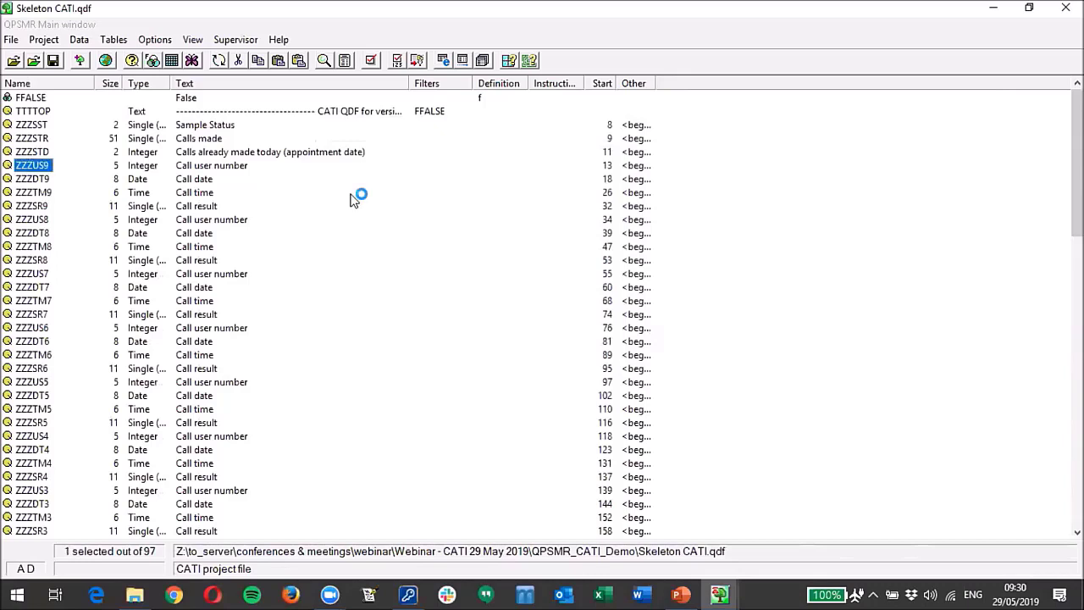
key("shift+Down")
key("shift+Down")
key("shift+Down")
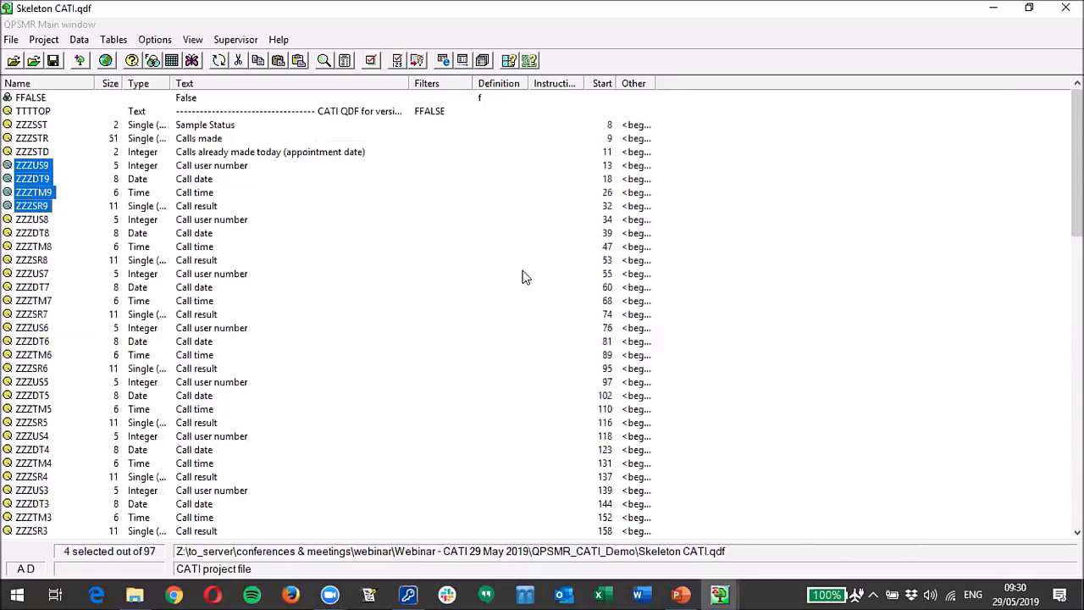
key("shift+Down")
key("shift+Down")
key("shift+Down")
key("shift+Down")
key("shift+Down")
key("shift+Down")
key("shift+Down")
key("shift+Down")
key("shift+Down")
key("shift+Down")
key("shift+Down")
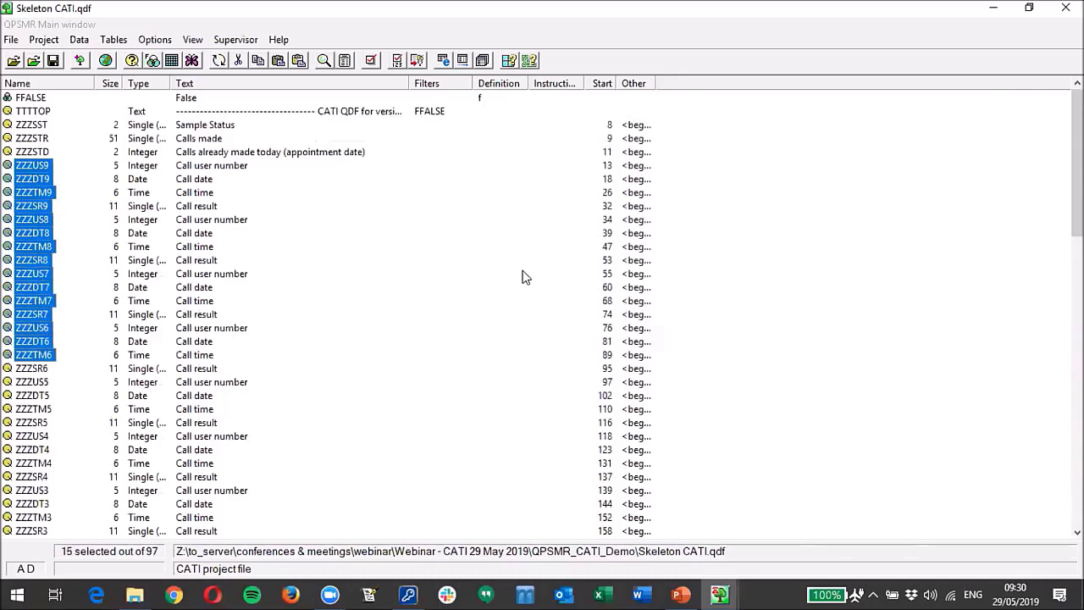
key("shift+Down")
key("shift+Down")
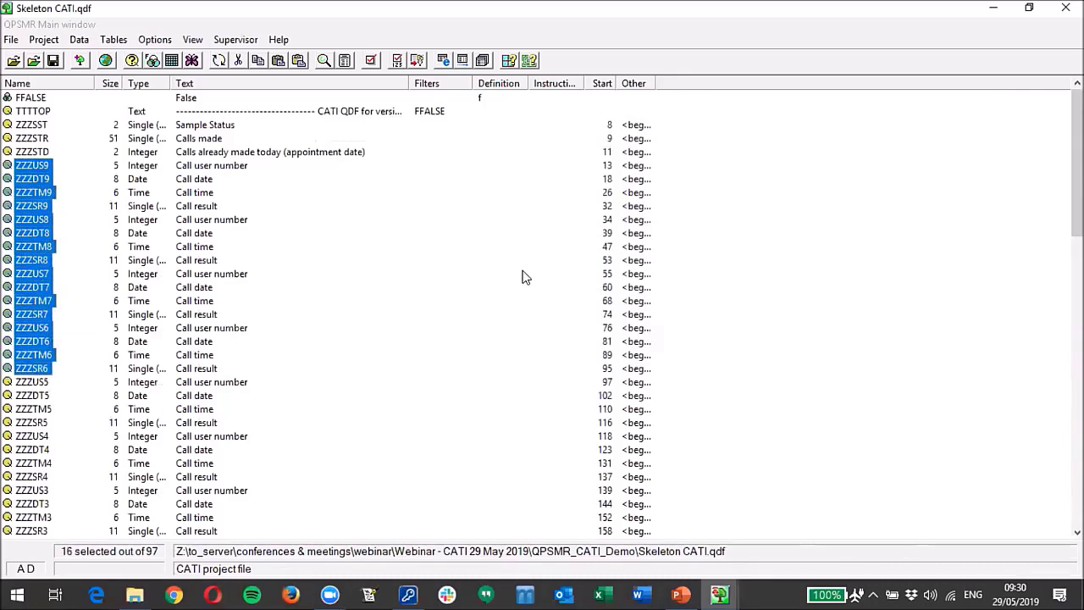
left_click(53, 39)
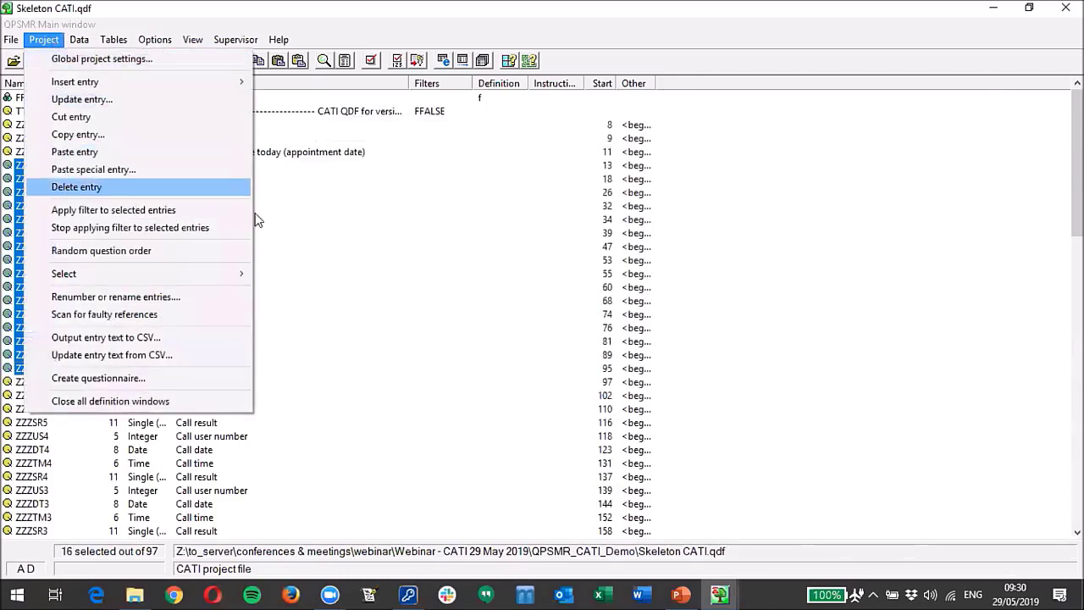
left_click(394, 260)
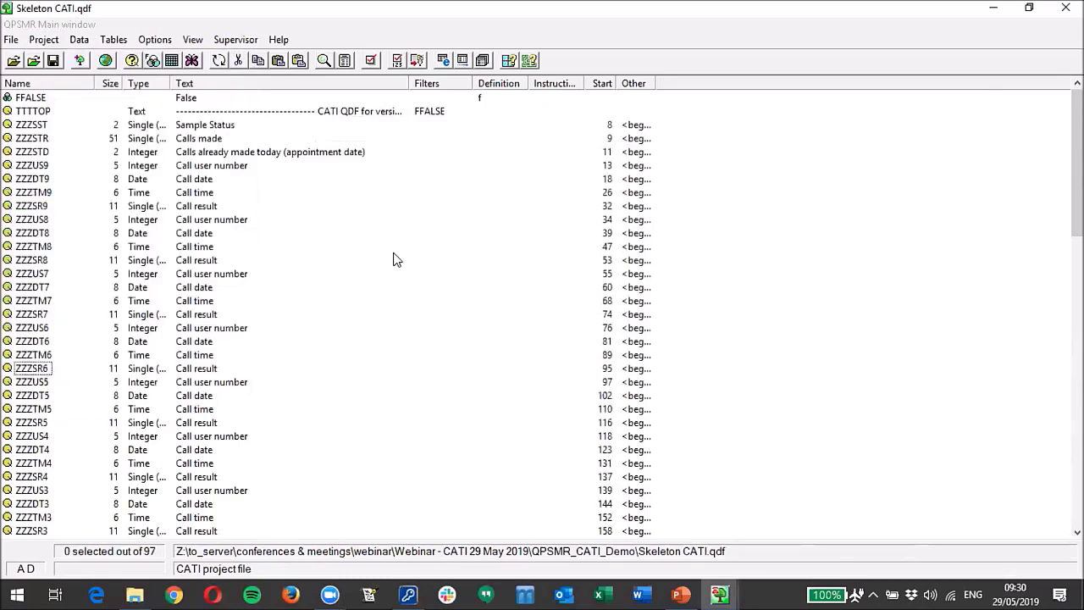
Step: Examine the skeleton's call record entries and highlight one call's set of four, ZZZUS0 through ZZZSR0
scroll(58, 370, "down", 2)
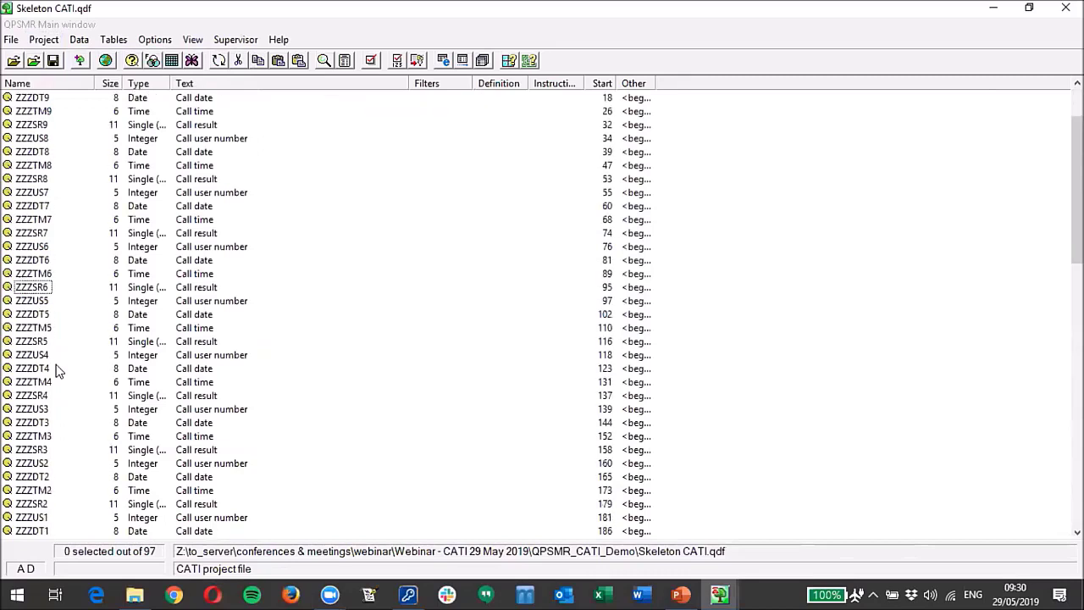
scroll(58, 370, "down", 2)
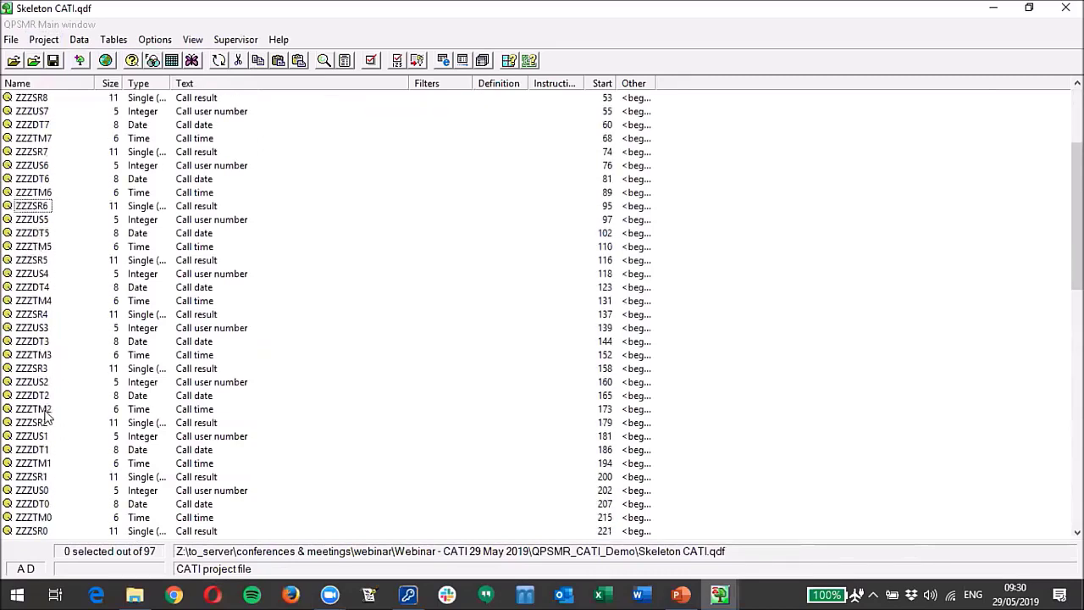
scroll(47, 415, "down", 2)
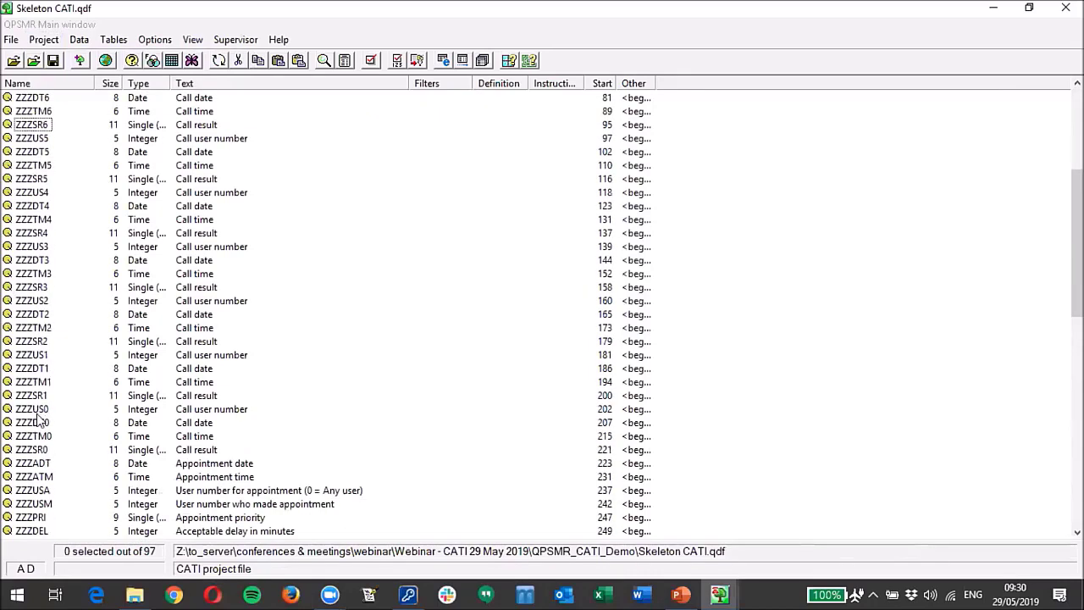
left_click(36, 410)
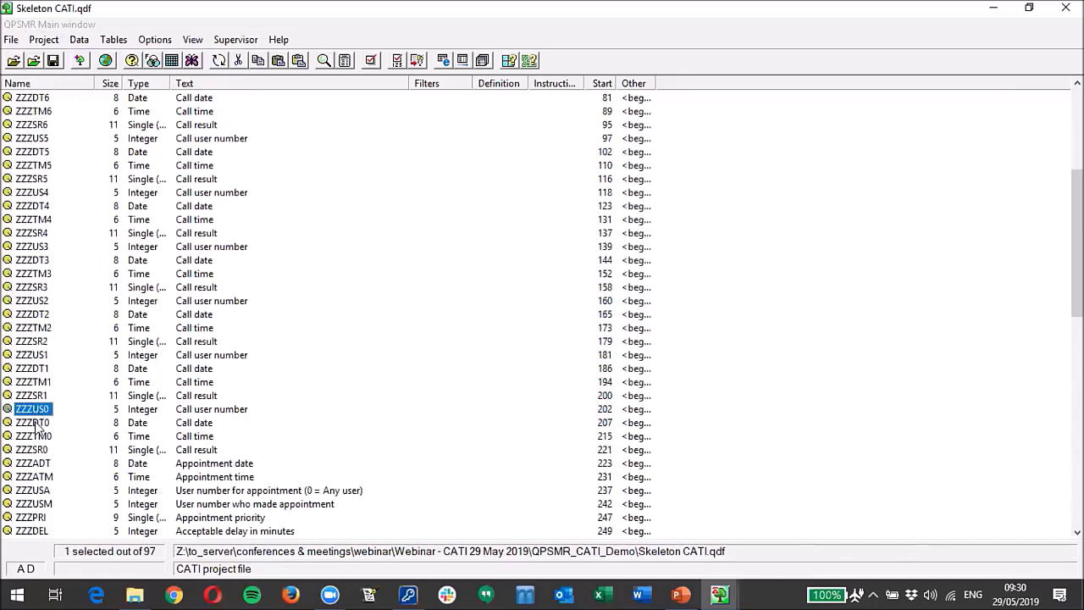
left_click(42, 449, "shift")
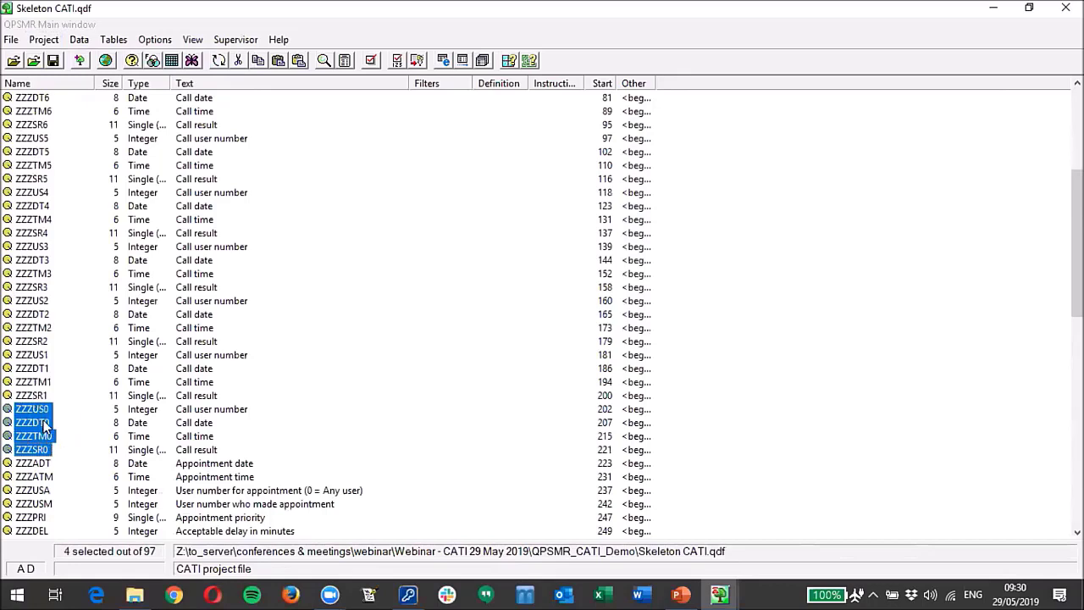
scroll(80, 427, "down", 1)
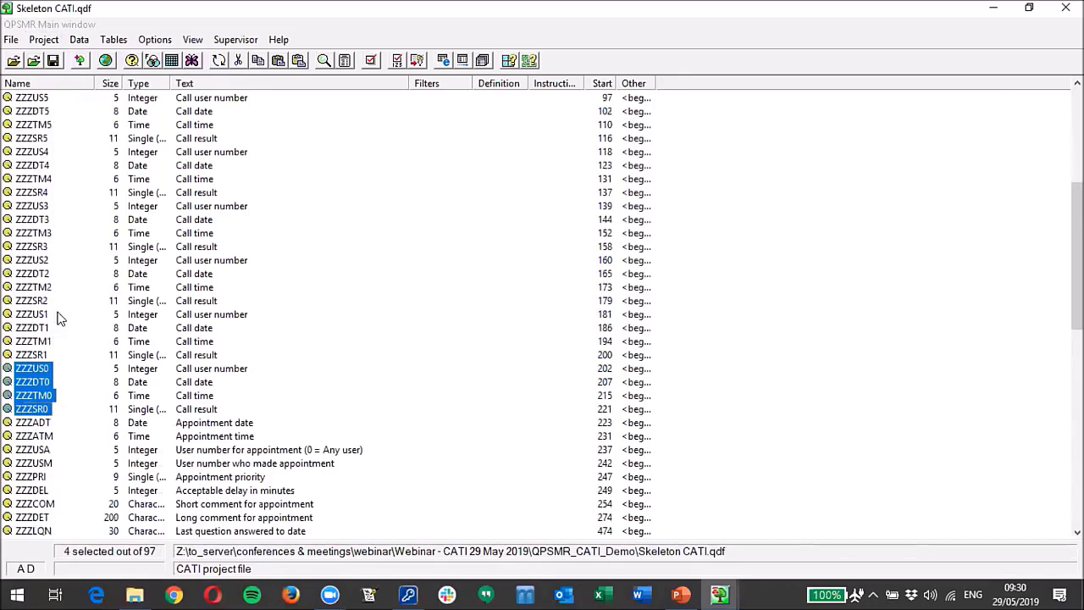
scroll(104, 242, "up", 6)
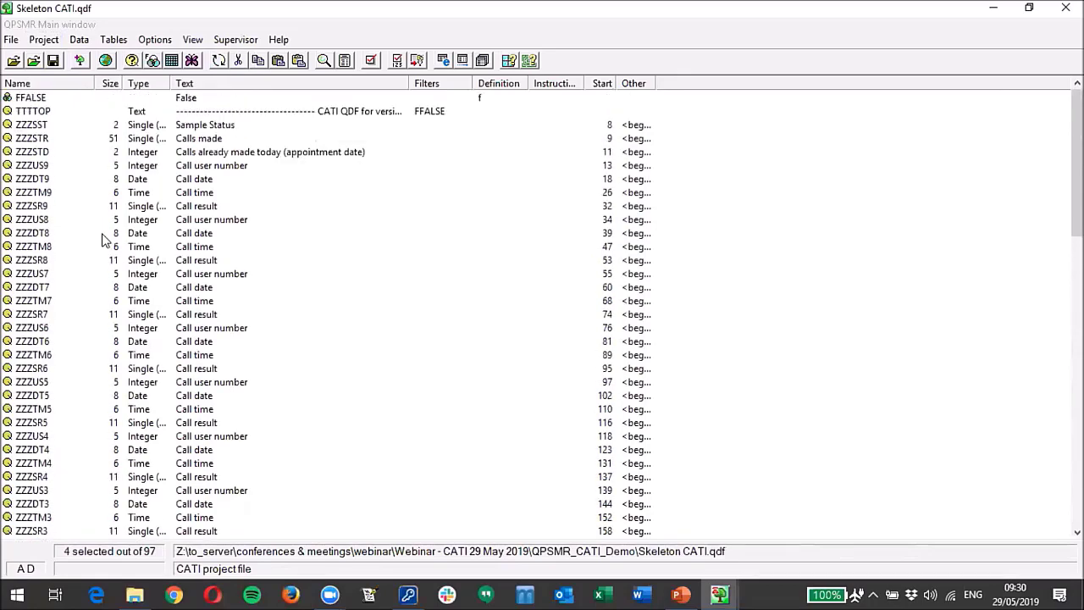
scroll(104, 243, "down", 3)
scroll(107, 253, "down", 4)
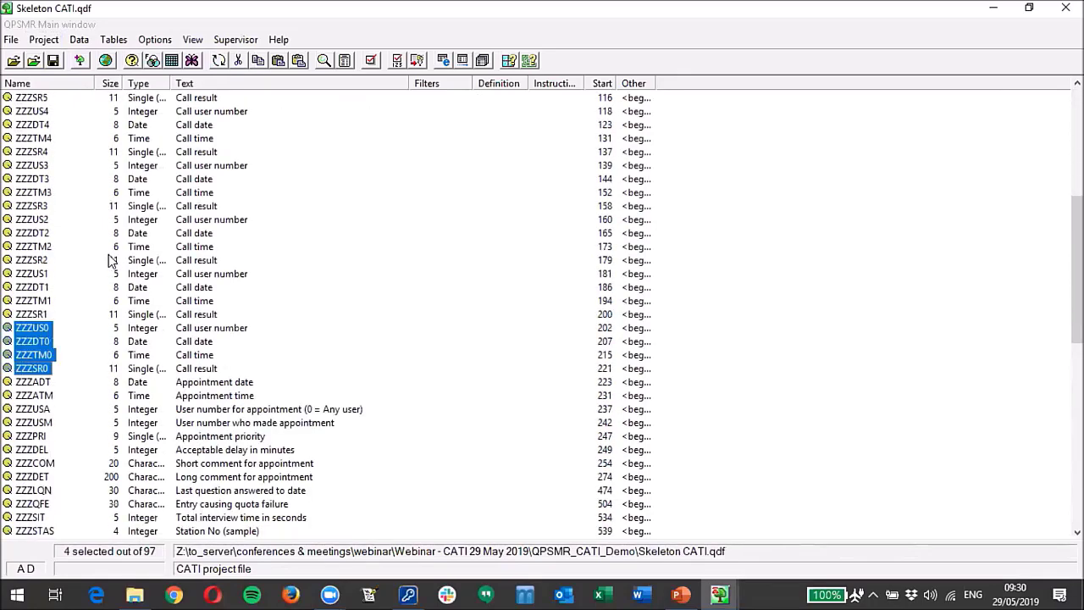
scroll(108, 260, "down", 3)
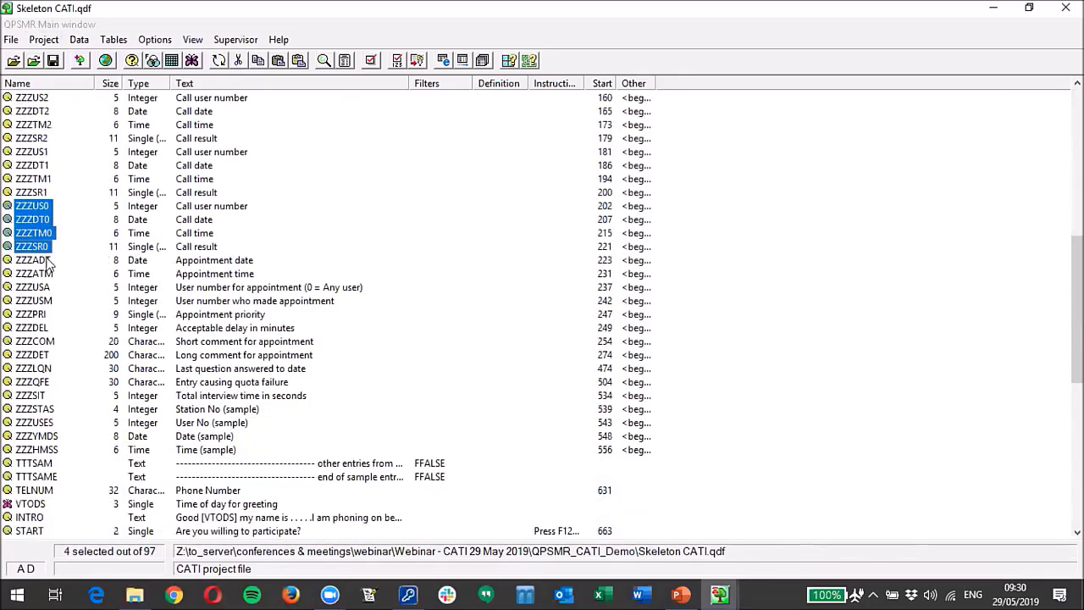
Step: Examine the appointment entries from ZZZADT through the comments, the quota failure entry ZZZQFE and the interview time entry ZZZSIT
left_click(42, 261)
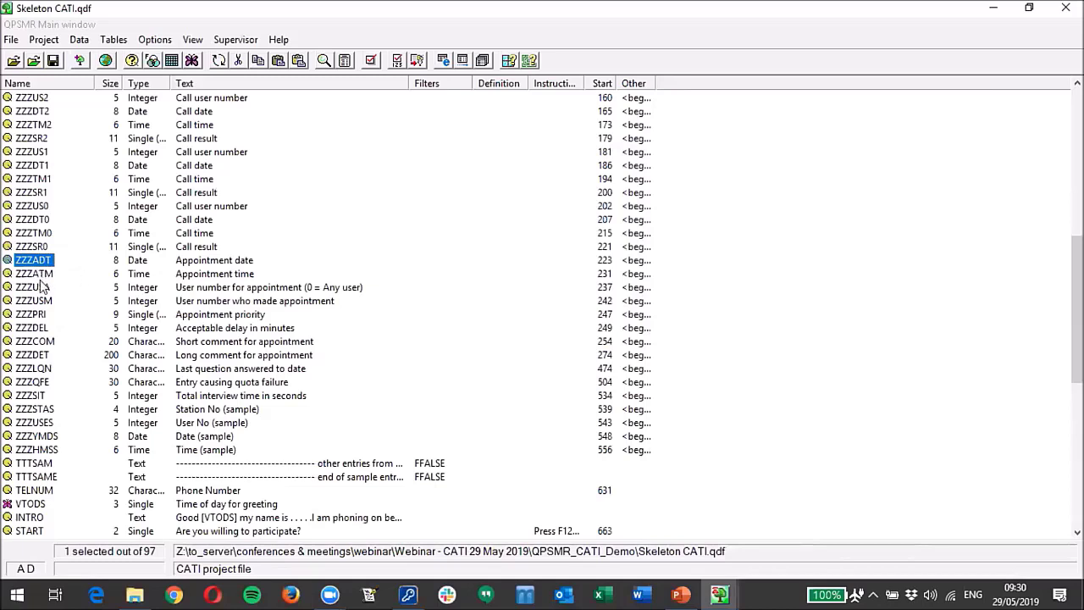
left_click(34, 330)
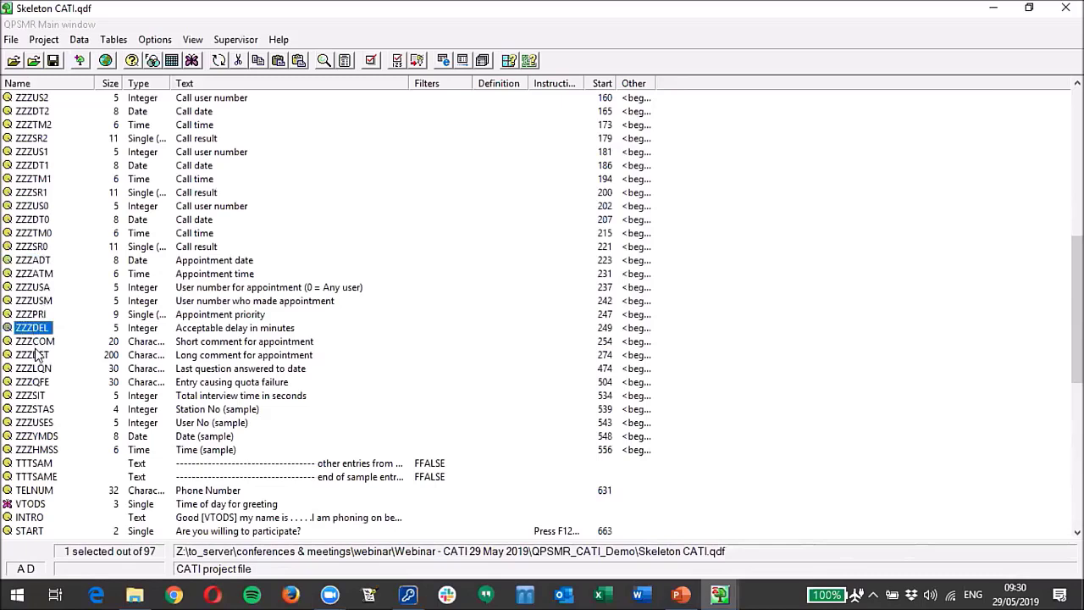
left_click(36, 356)
left_click(39, 342)
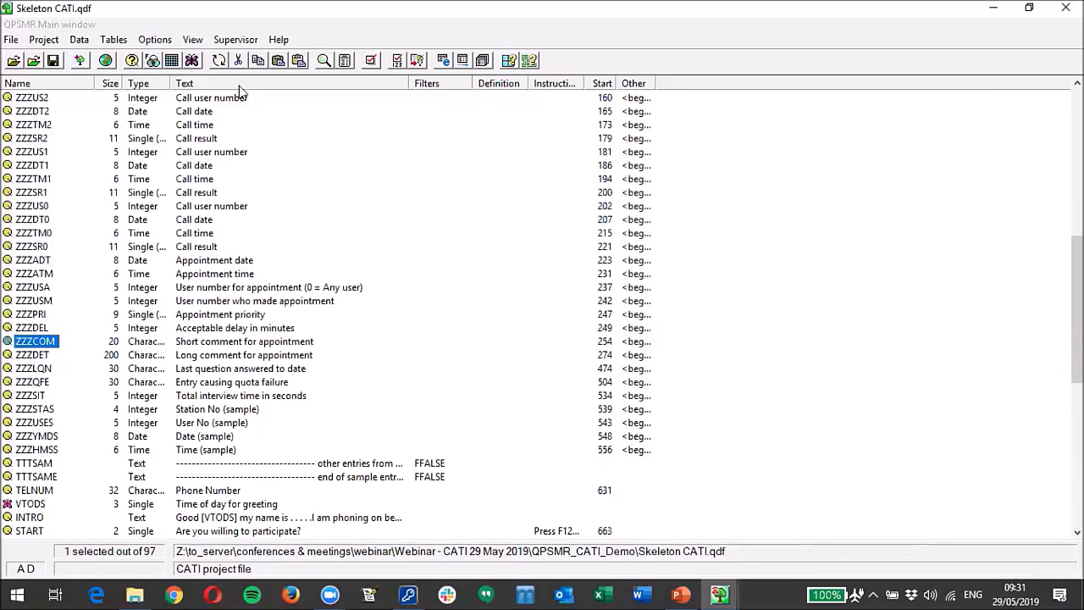
left_click(26, 383)
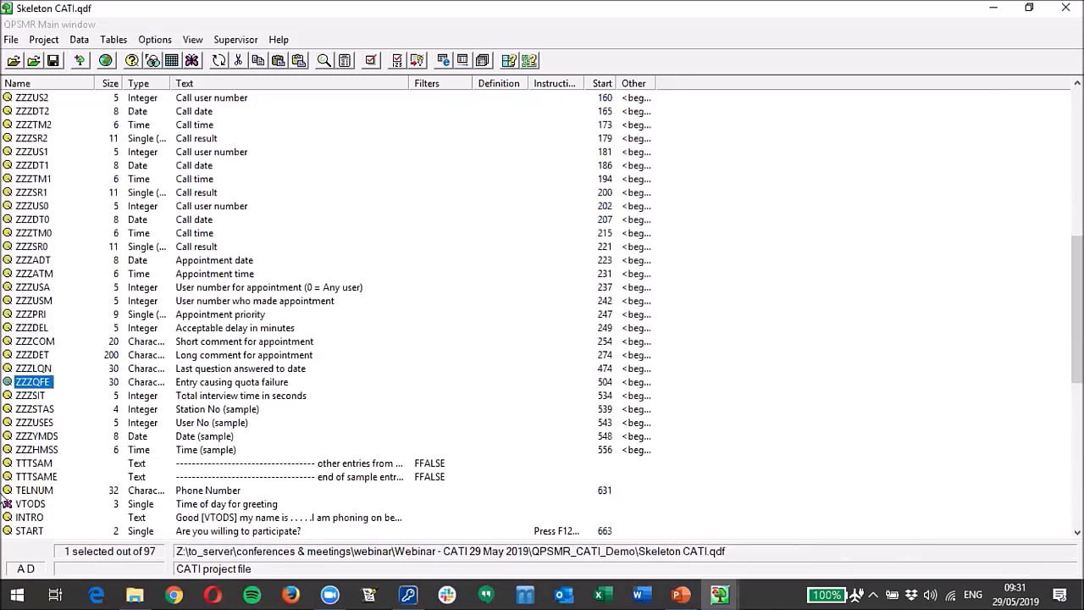
scroll(75, 242, "down", 2)
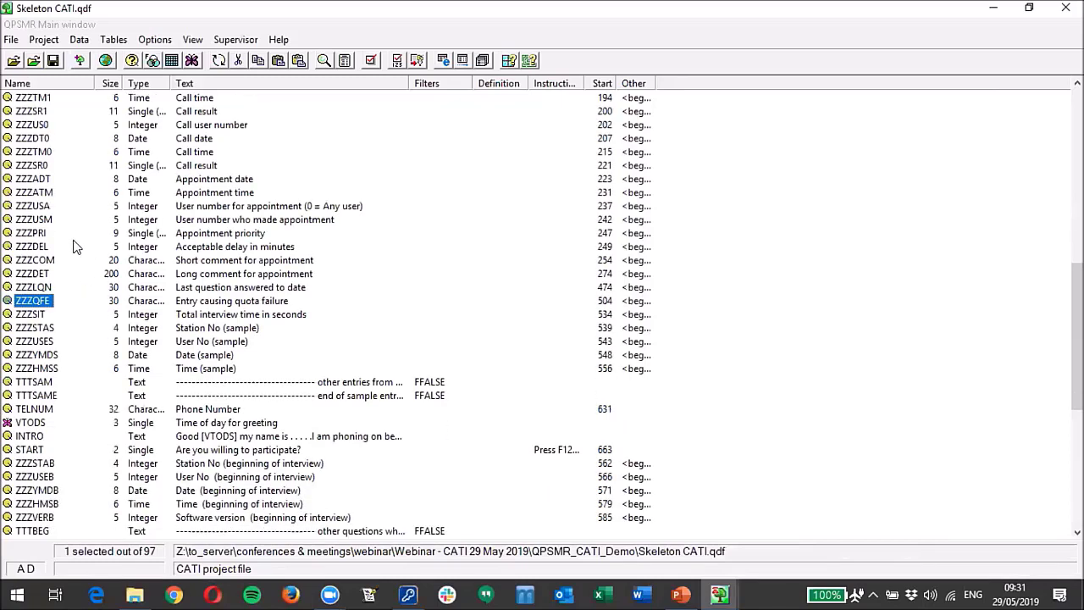
left_click(37, 329)
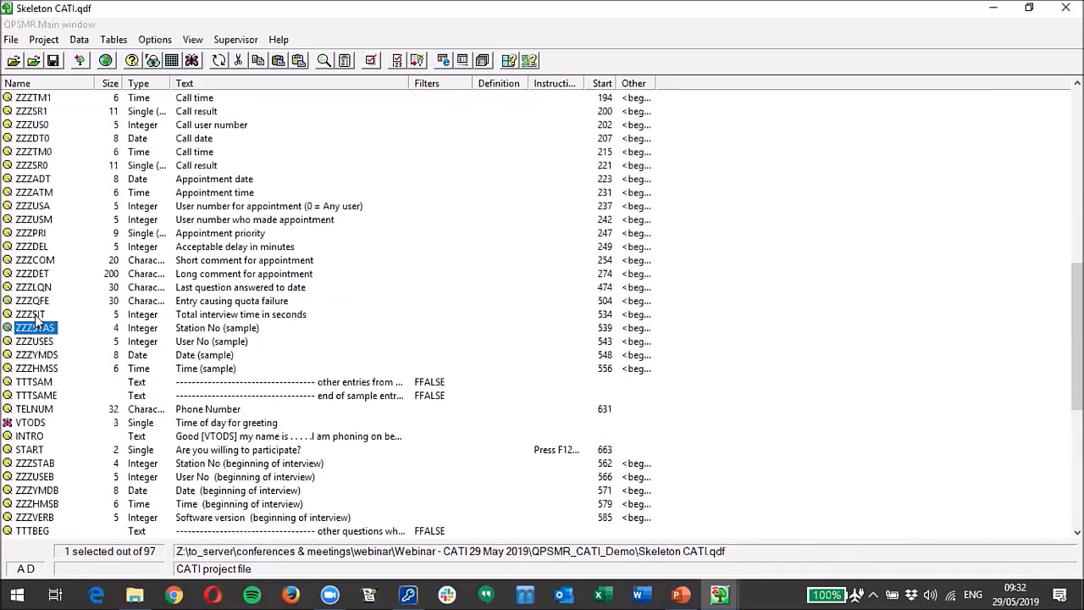
left_click(35, 314)
scroll(60, 440, "down", 1)
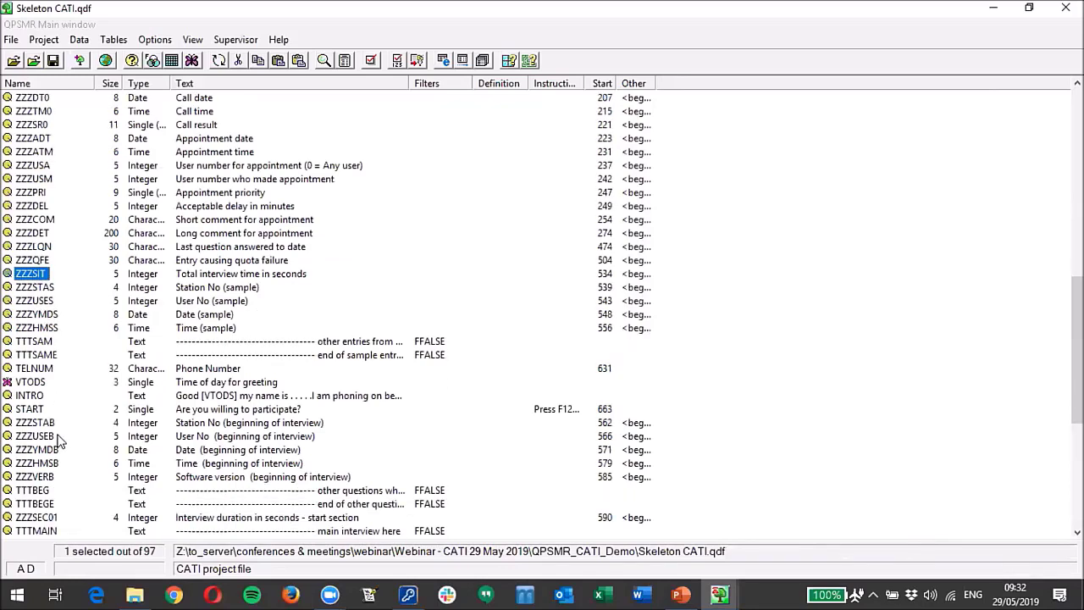
Step: Examine the TTTBEG marker and the TTTSAM and TTTSAME markers that bound the place for additional sample entries
scroll(59, 439, "down", 4)
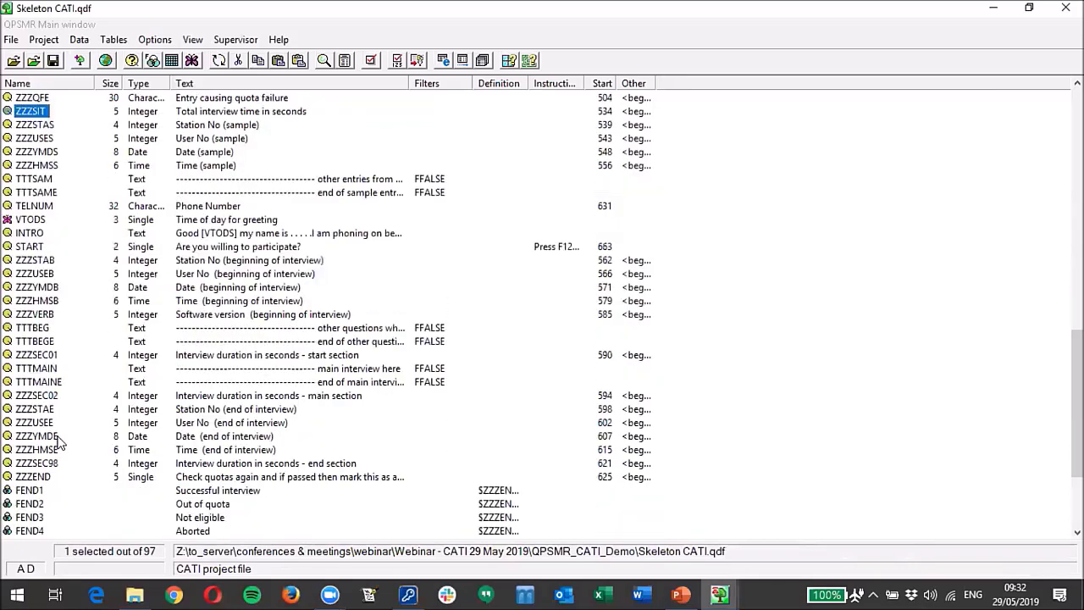
left_click(34, 328)
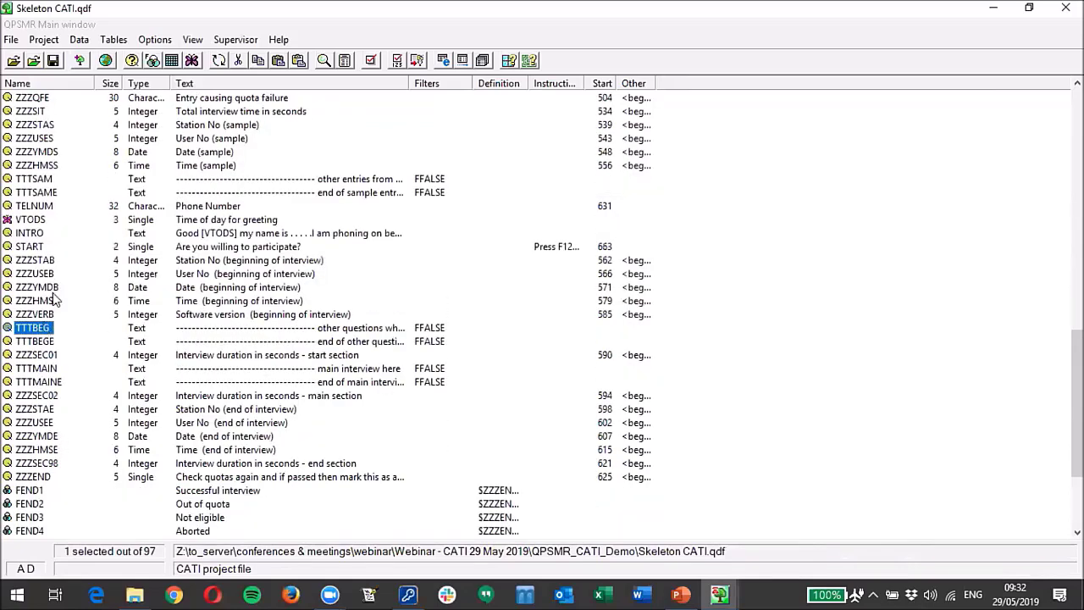
left_click(32, 179)
left_click(34, 192)
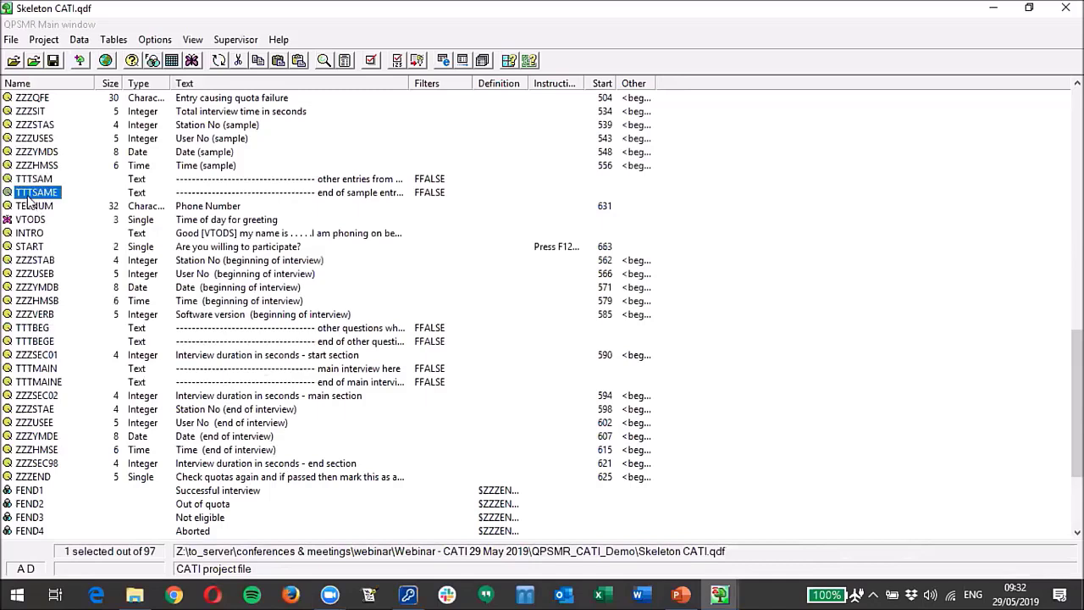
left_click(37, 180)
left_click(43, 193)
left_click(39, 178)
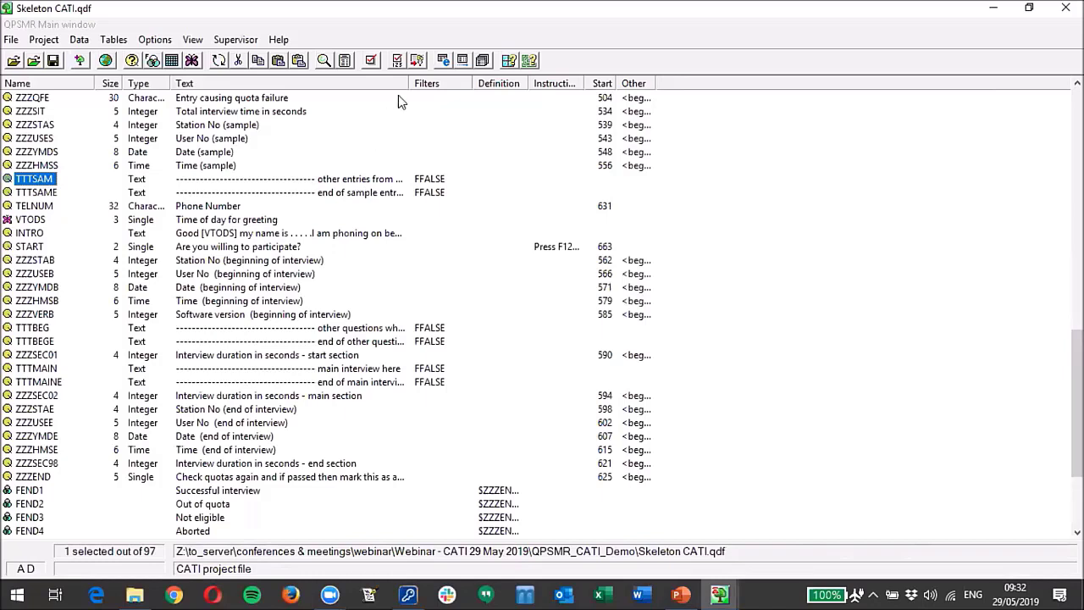
Step: Widen the Text column to show the full descriptions, and highlight the main interview markers TTTMAIN and TTTMAINE
left_click_drag(408, 85, 555, 84)
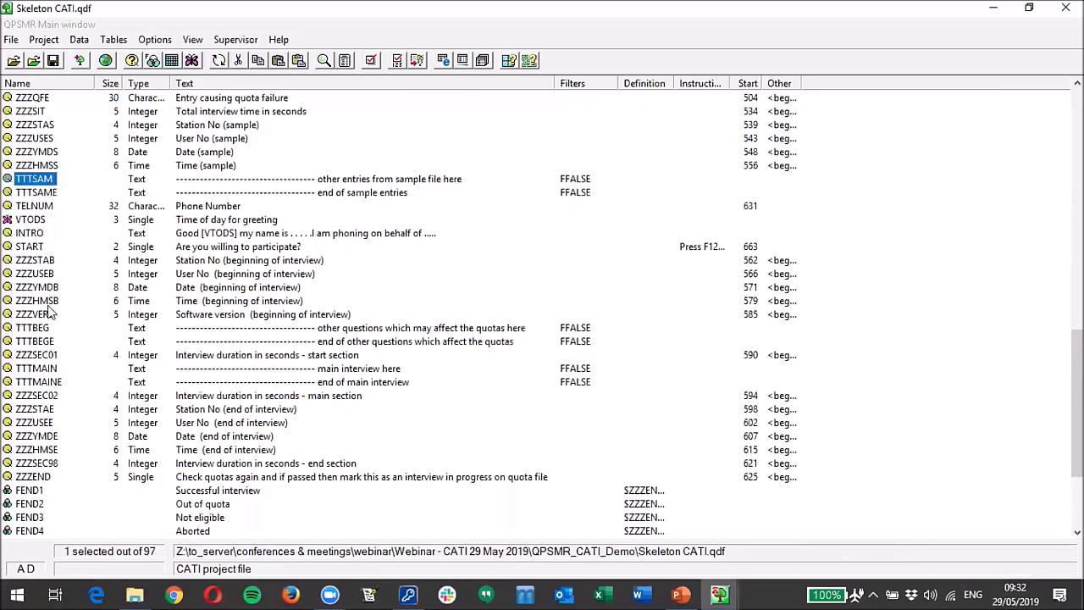
left_click(44, 369)
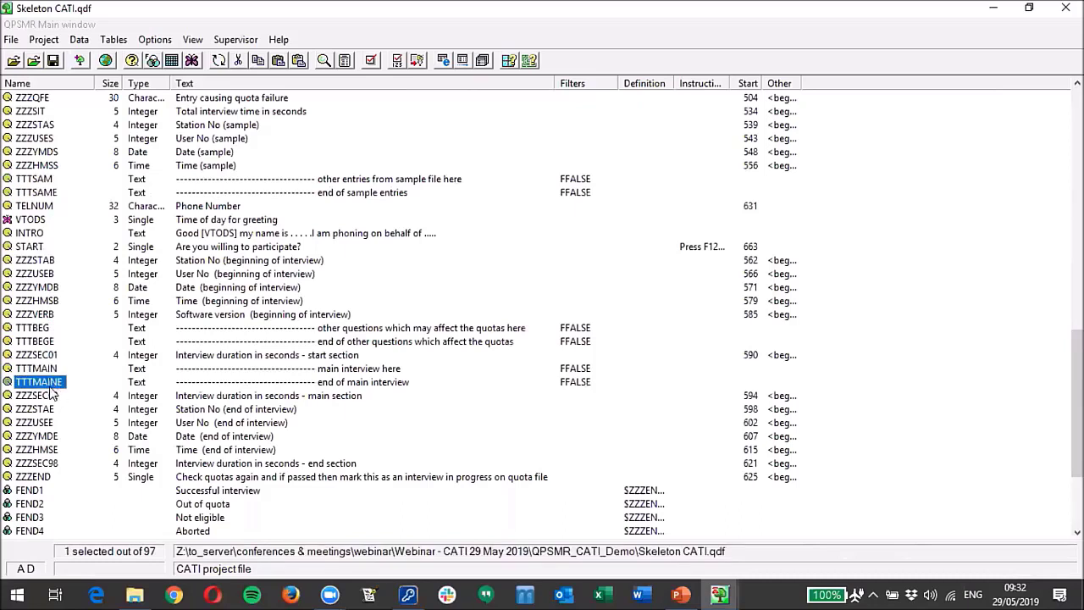
left_click(39, 383)
Step: Examine the end-of-interview entries at the bottom of the skeleton, highlighting the closing texts END23 and END1
scroll(68, 388, "down", 2)
scroll(72, 395, "down", 1)
scroll(72, 395, "down", 1)
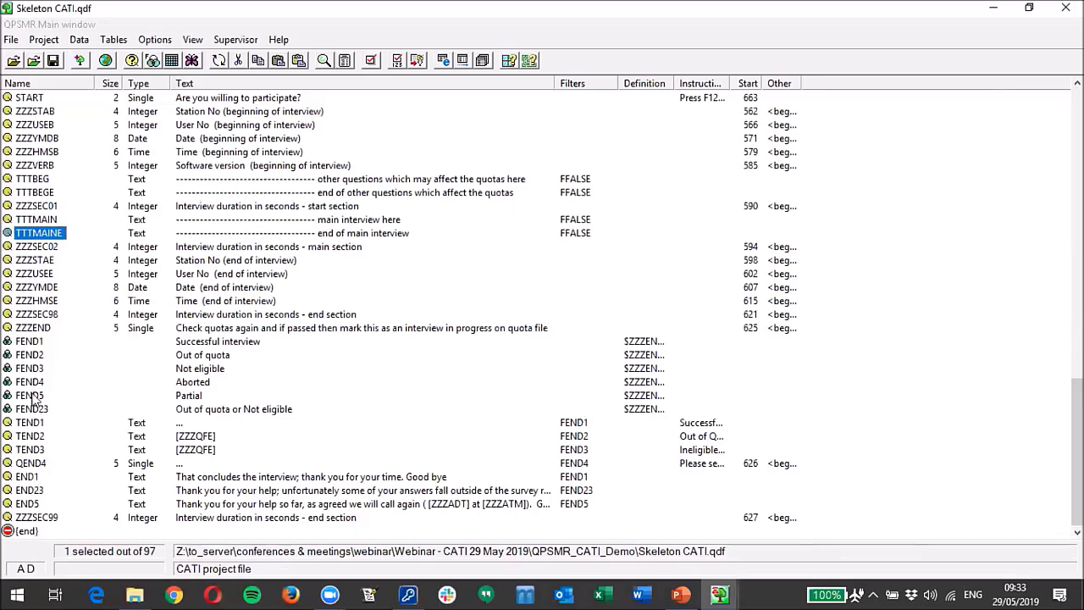
left_click(30, 491)
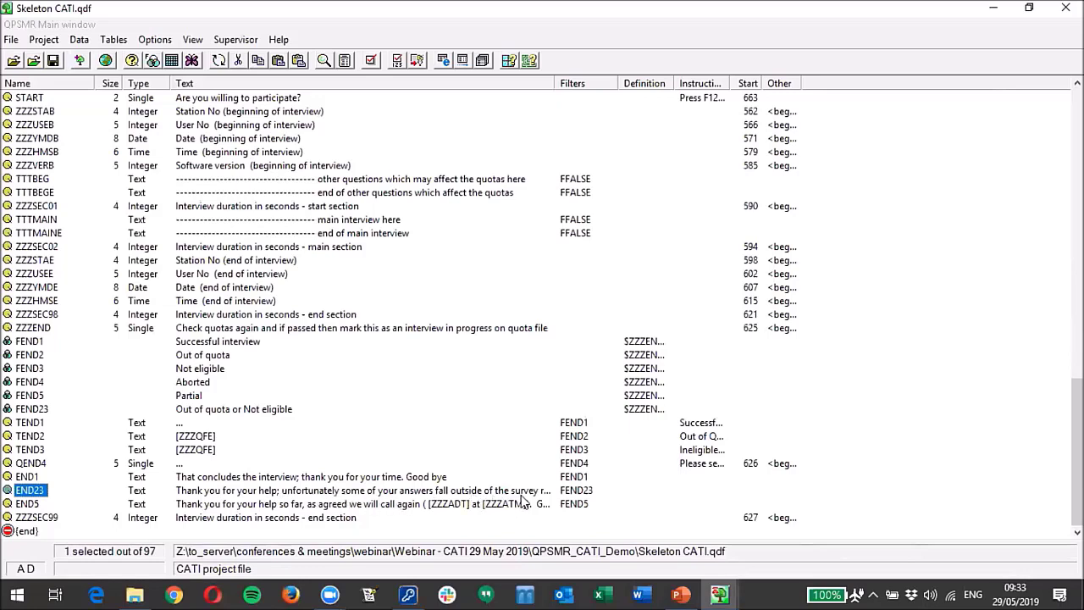
left_click(31, 477)
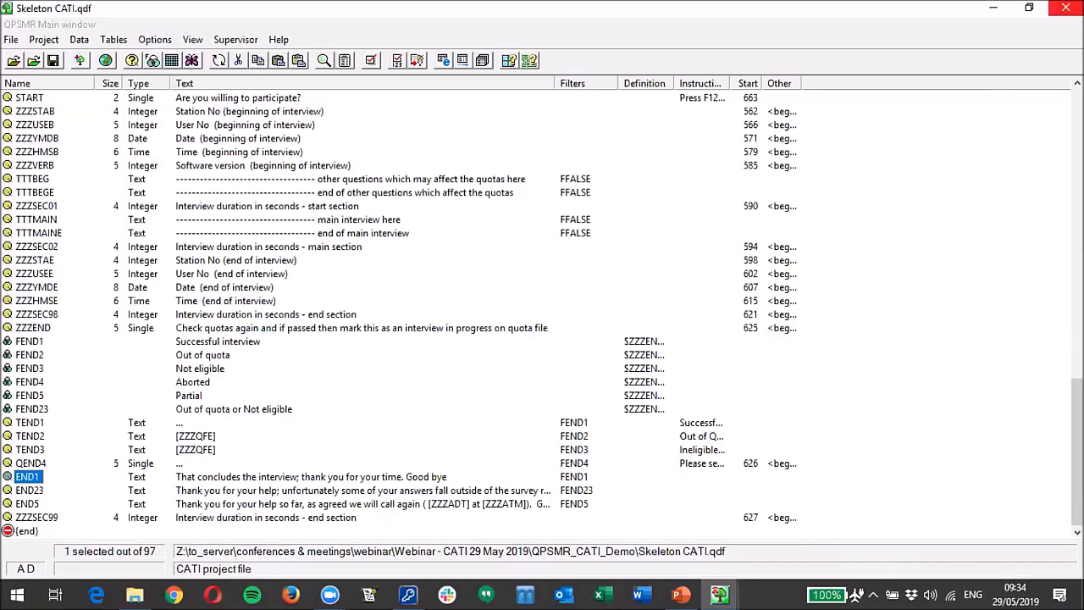
Step: Switch to File Explorer and open my_questionnaire.qdf from the QPSMR_CATI_Demo folder in QPSMR
key("alt+Tab")
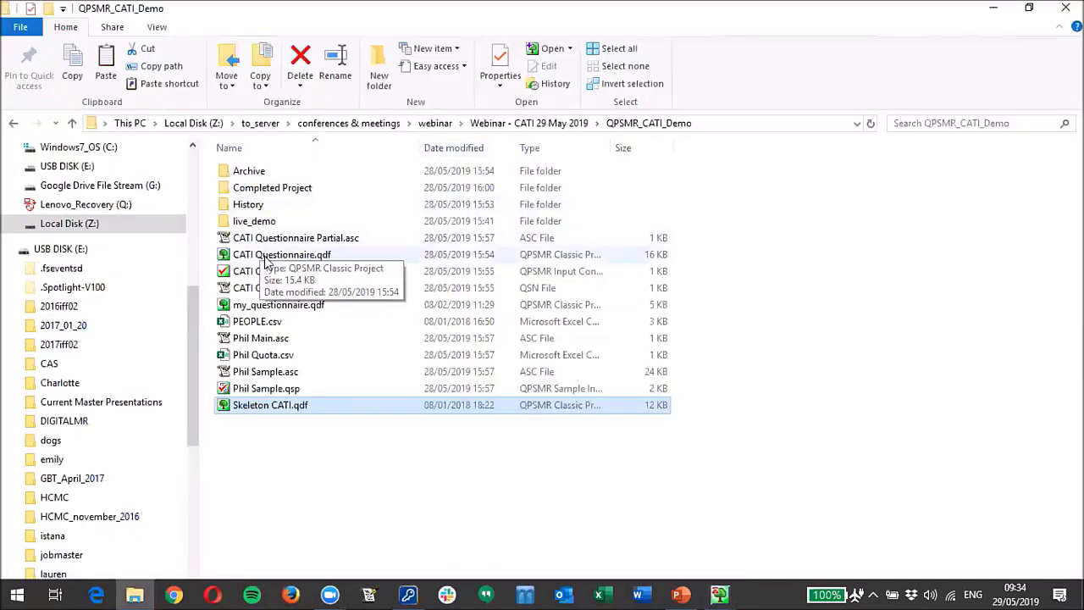
left_click(291, 307)
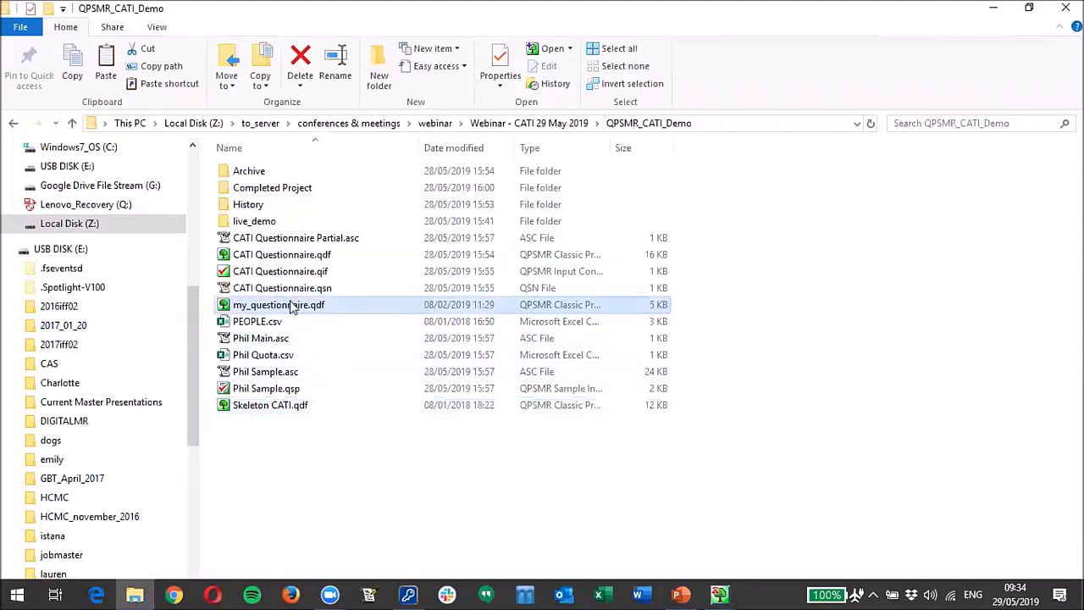
right_click(291, 306)
mouse_move(398, 299)
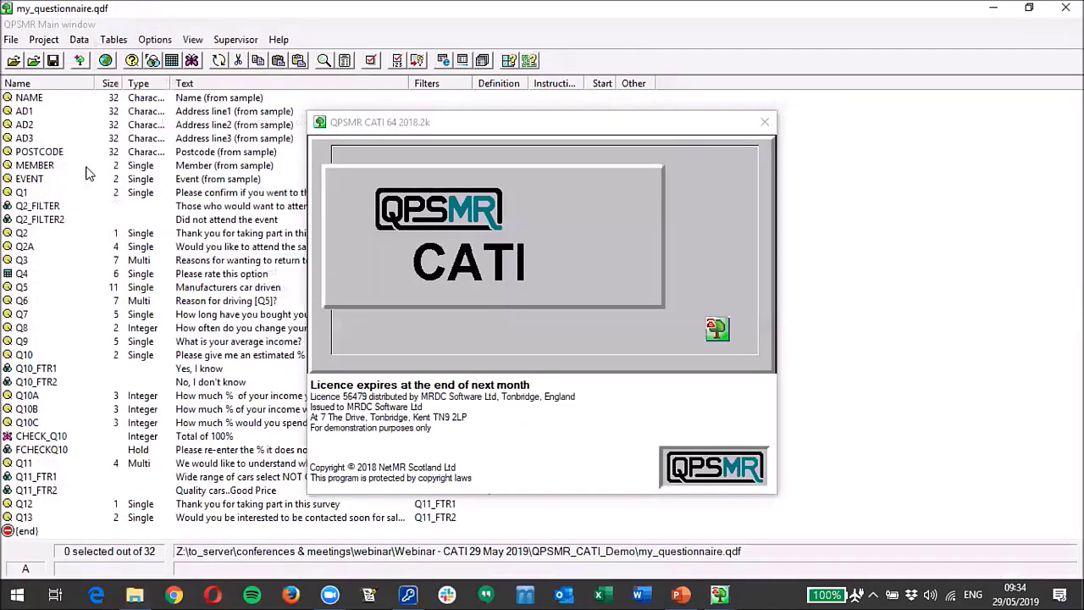
Step: Highlight the questionnaire's sample entries from NAME through EVENT
left_click(26, 100)
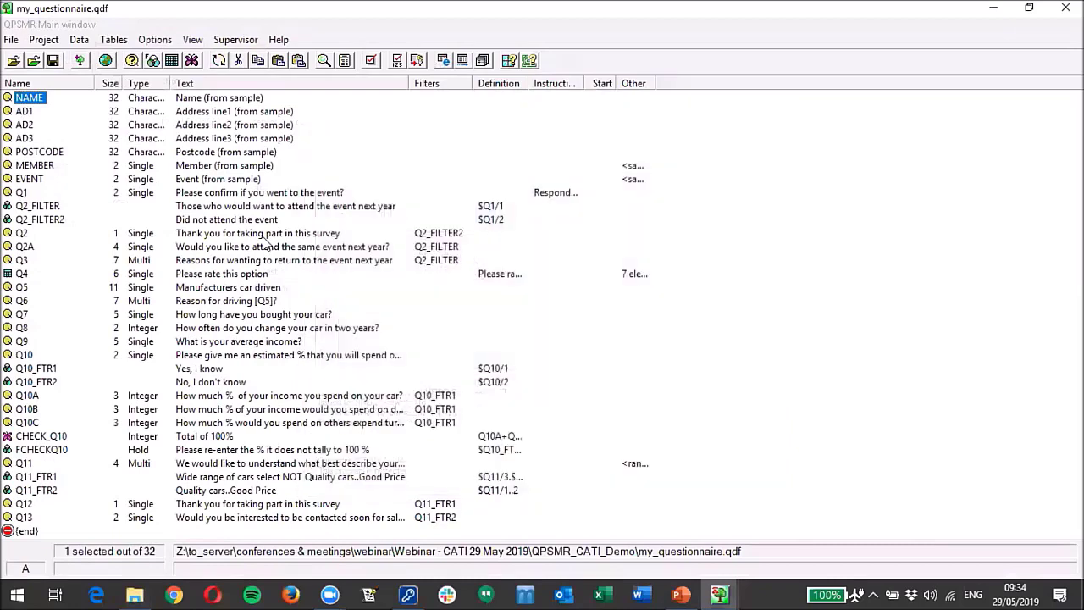
key("shift+Down")
key("shift+Down")
key("shift+Down")
key("shift+Down")
key("shift+Down")
key("shift+Down")
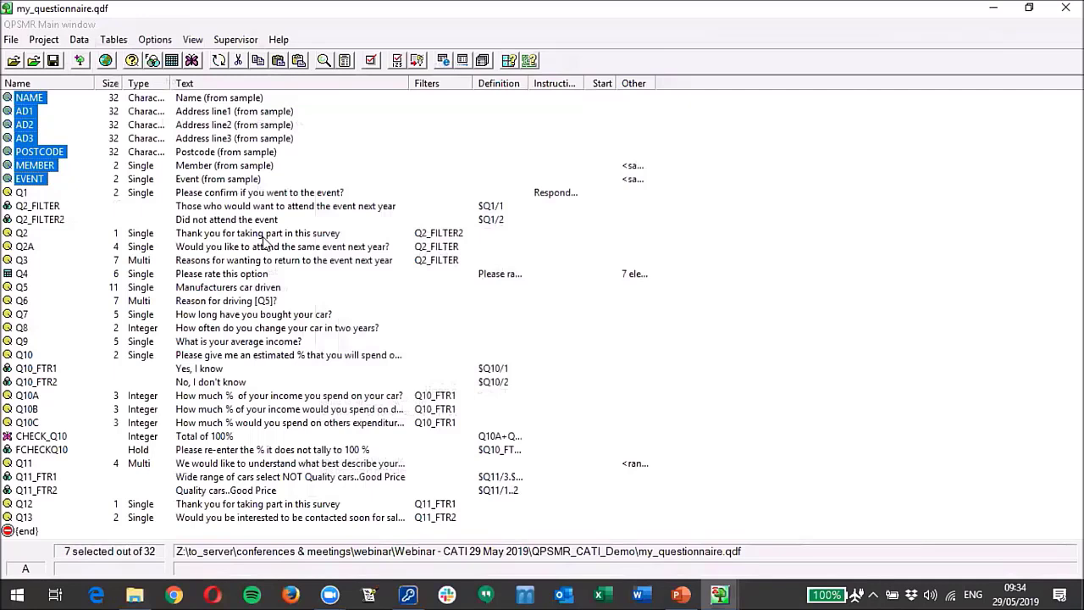
Step: Highlight the main interview entries from Q1 through Q13, including their filters and checks
left_click(22, 193)
key("shift+Down")
key("shift+Down")
key("shift+Down")
key("shift+Down")
key("shift+Down")
key("shift+Down")
key("shift+Down")
key("shift+Down")
key("shift+Down")
key("shift+Down")
key("shift+Down")
key("shift+Down")
key("shift+Down")
key("shift+Down")
key("shift+Down")
key("shift+Down")
key("shift+Down")
key("shift+Down")
key("shift+Down")
key("shift+Down")
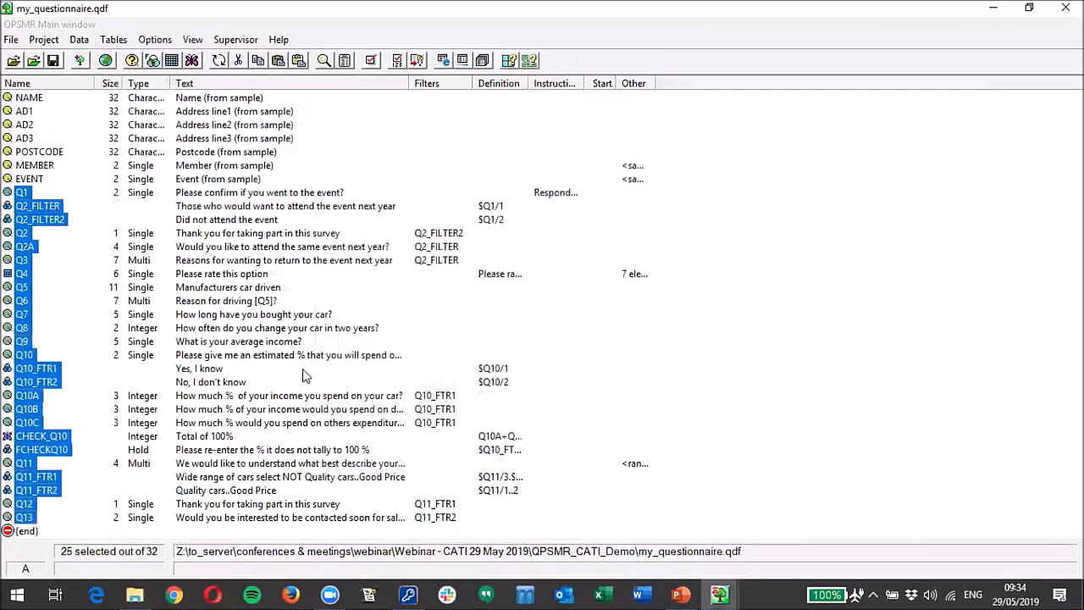
Step: Highlight the sample block NAME to EVENT again, followed by the main interview block Q1 to Q13
left_click(23, 99)
left_click(34, 182, "shift")
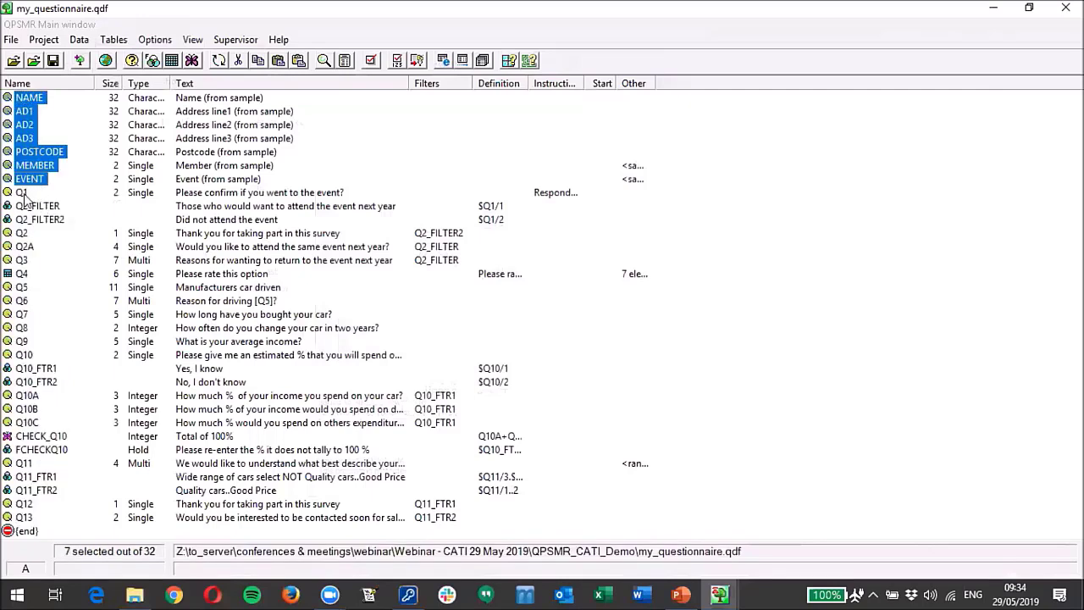
left_click(22, 194)
left_click(14, 520, "shift")
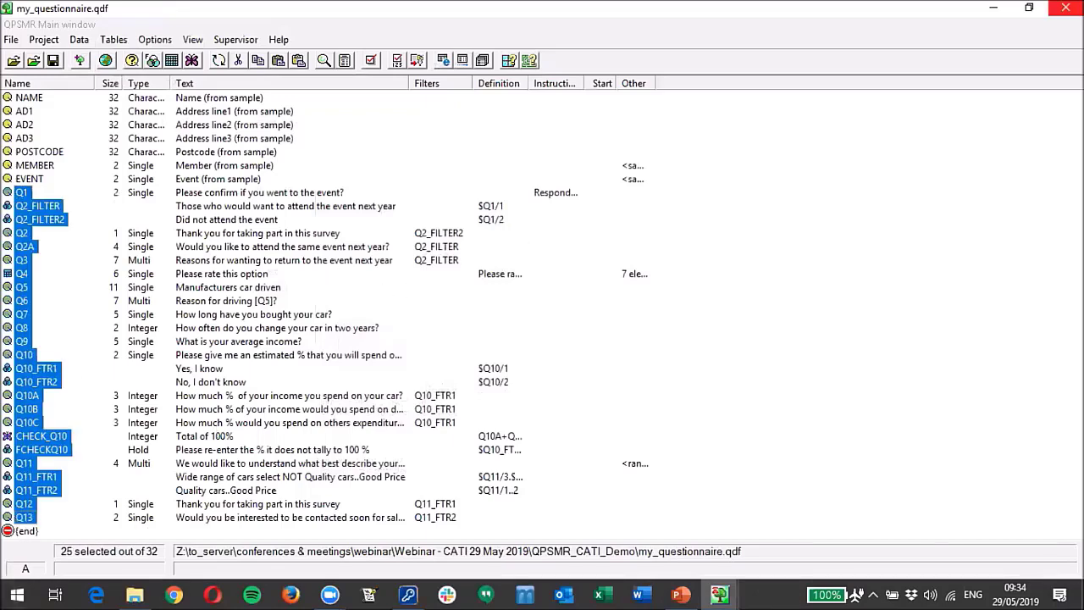
Step: Switch to File Explorer and open CATI Questionnaire.qdf from the QPSMR_CATI_Demo folder with QPSMR Classic 2018.2k
key("alt+Tab")
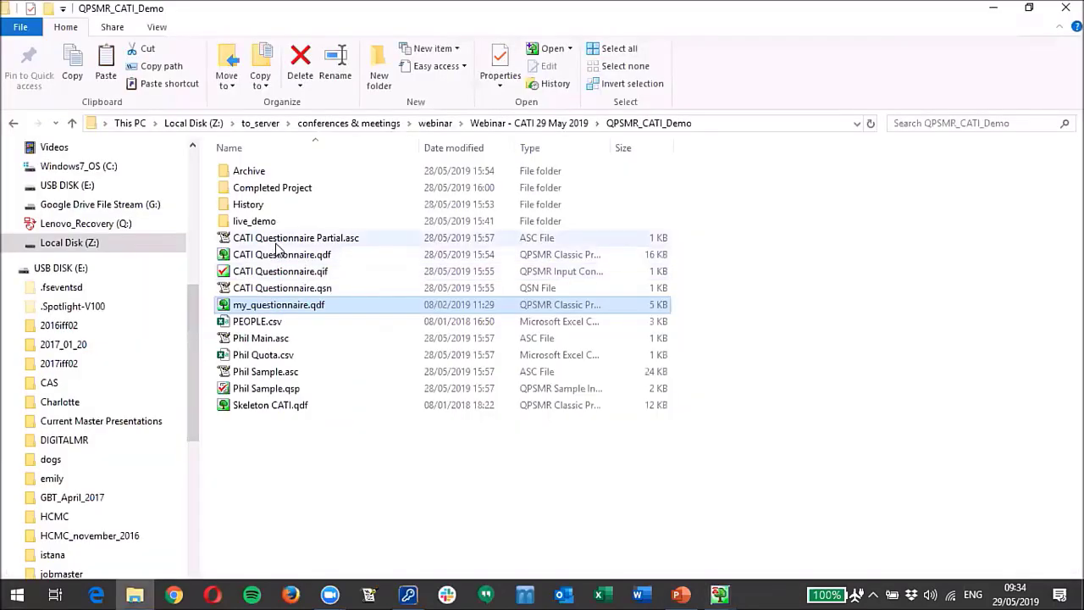
left_click(275, 256)
right_click(275, 256)
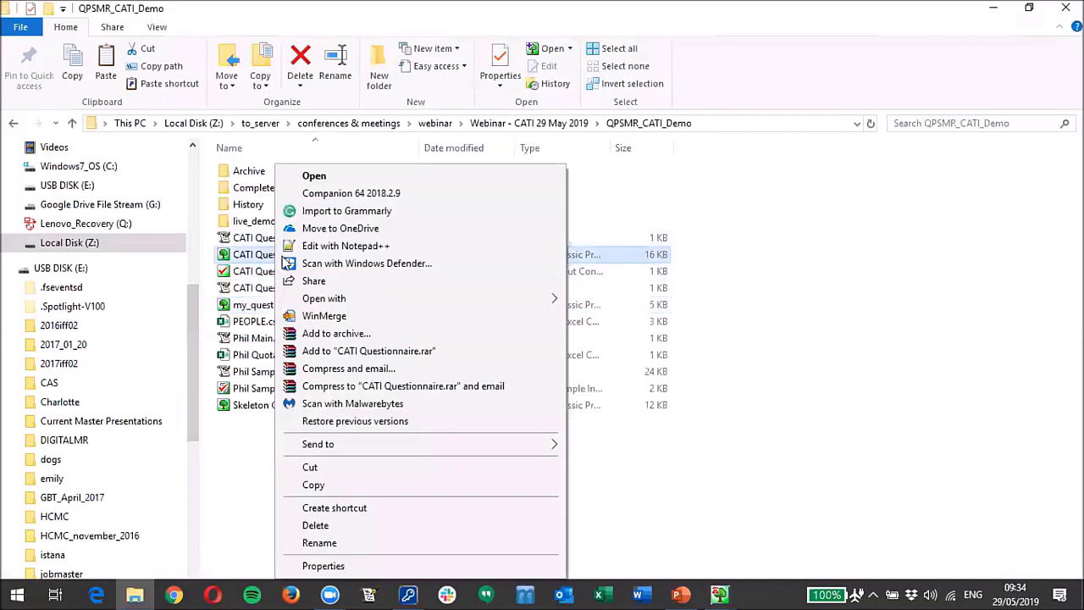
mouse_move(385, 297)
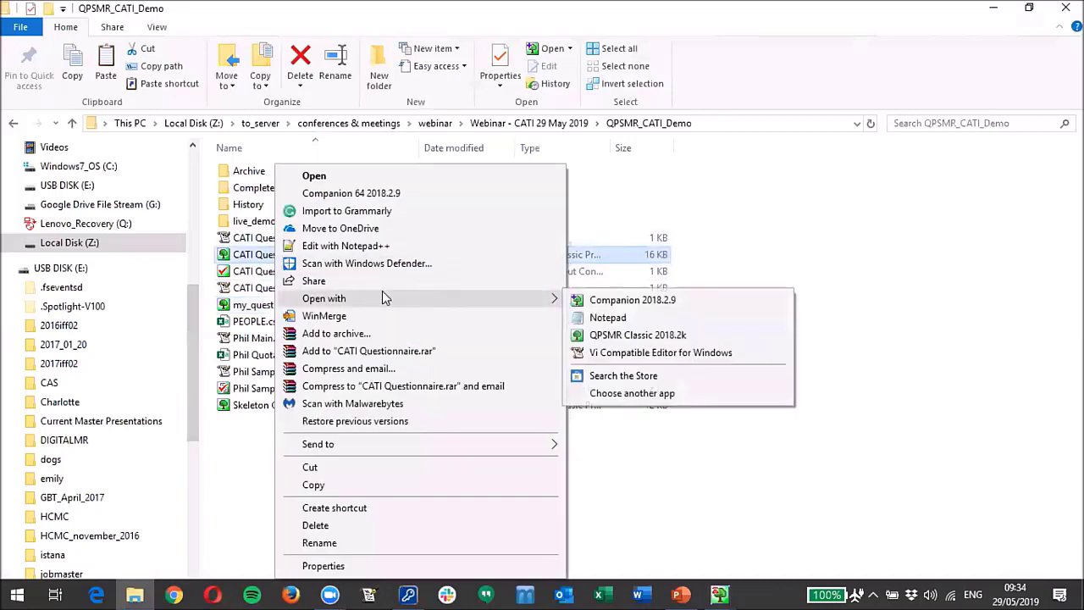
left_click(625, 336)
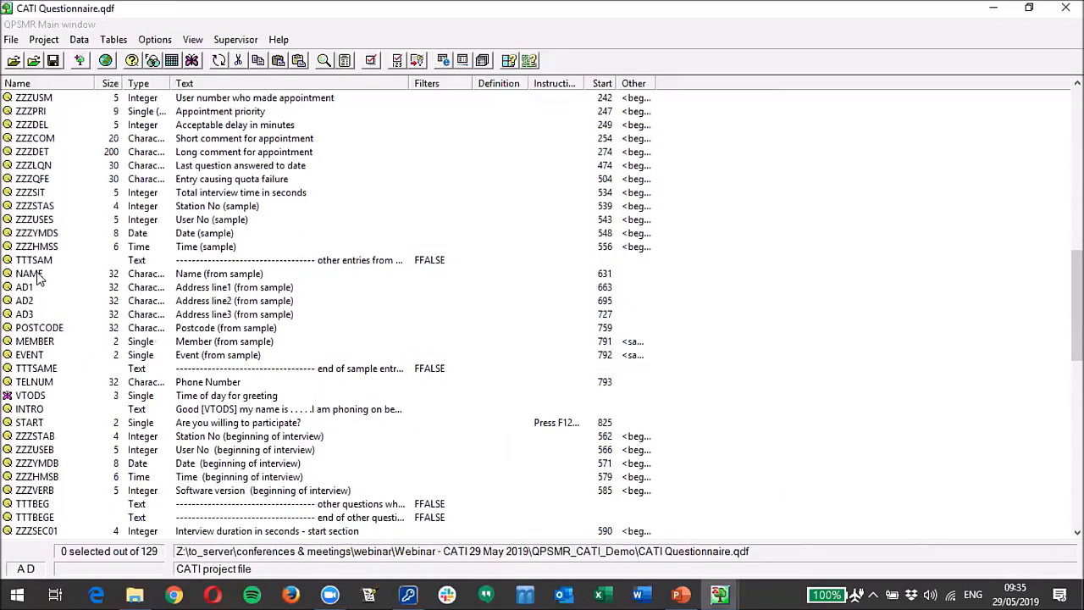
Step: Highlight the sample entries from NAME through EVENT within the sample section of CATI Questionnaire.qdf
left_click(39, 274)
key("shift+Down")
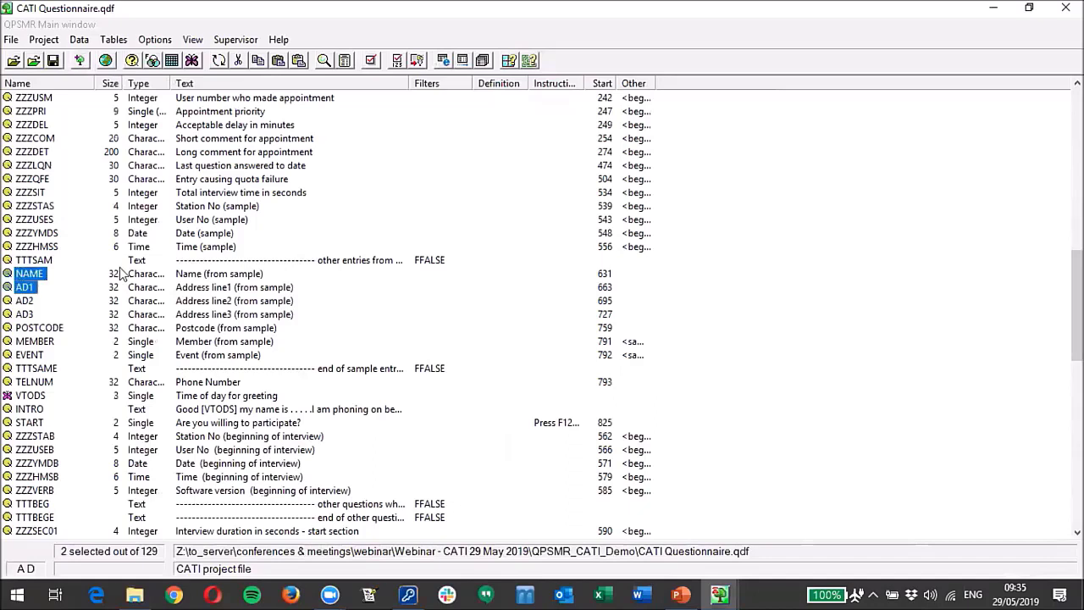
key("shift+Down")
key("shift+Down")
key("shift+Down")
key("shift+Down")
key("shift+Down")
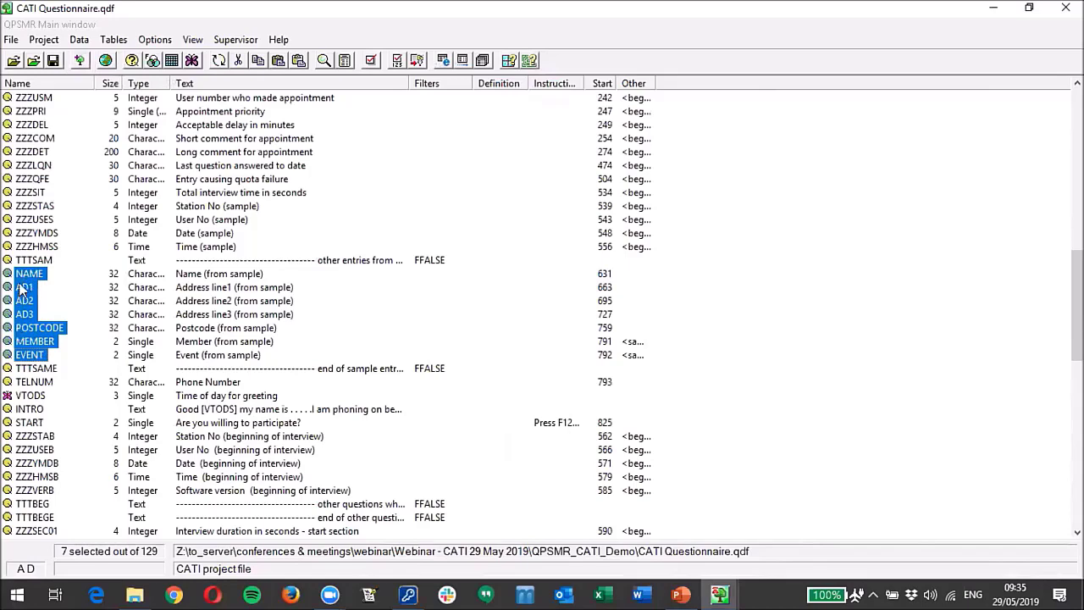
Step: Highlight the main interview entries from Q1 through Q13 in CATI Questionnaire.qdf, and clear the selection
scroll(70, 447, "down", 2)
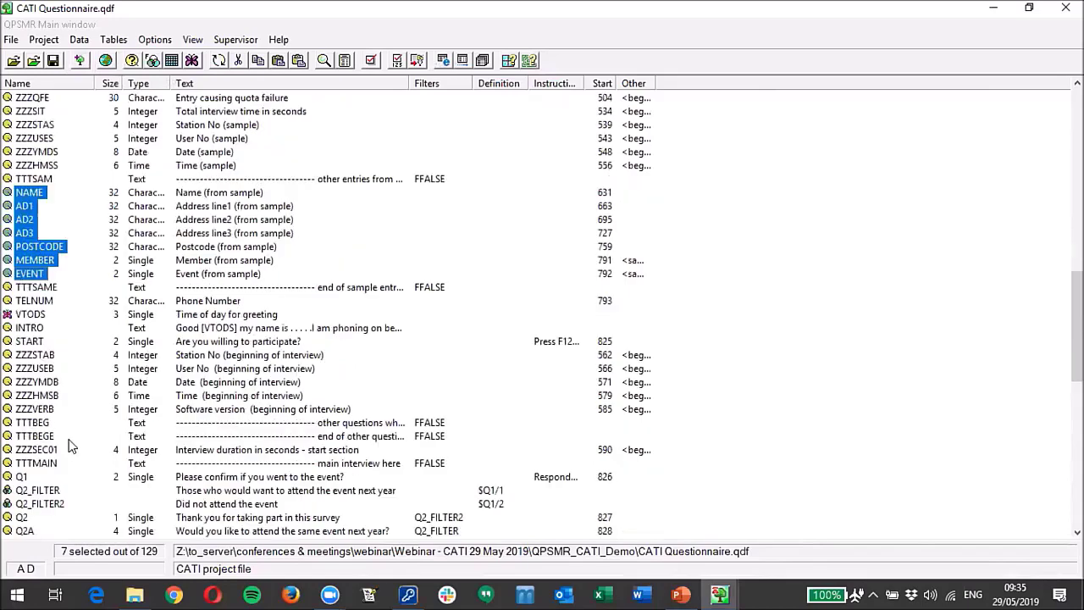
scroll(71, 447, "down", 1)
left_click(25, 436)
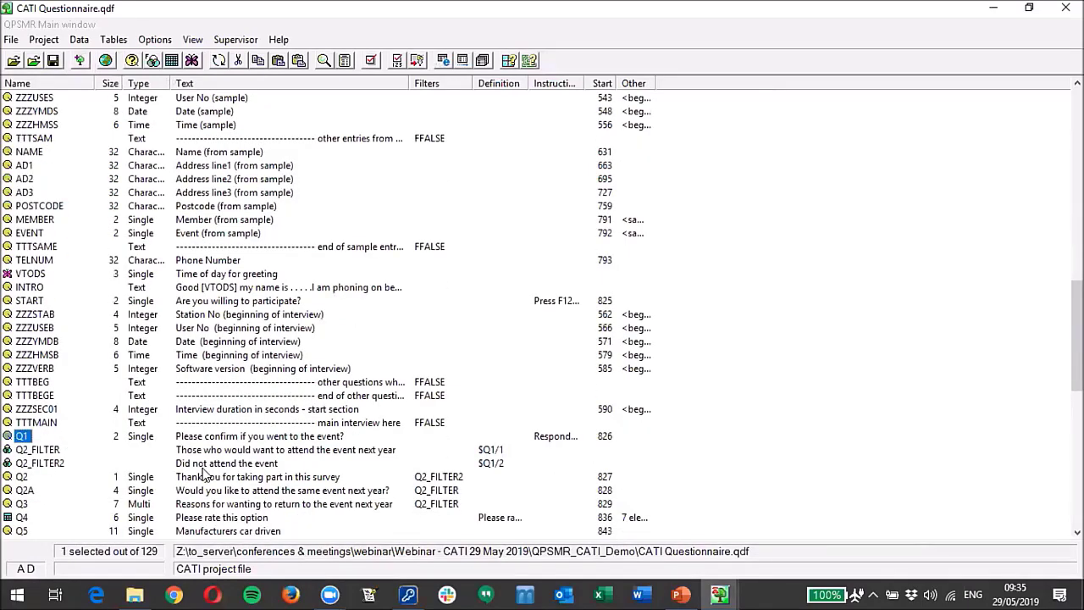
key("shift+Down")
key("shift+Down")
key("shift+Down")
key("shift+Down")
key("shift+Down")
key("shift+Down")
key("shift+Down")
key("shift+Down")
key("shift+Down")
key("shift+Down")
key("shift+Down")
key("shift+Down")
key("shift+Down")
key("shift+Down")
key("shift+Down")
key("shift+Down")
key("shift+Down")
key("shift+Down")
key("shift+Down")
key("shift+Down")
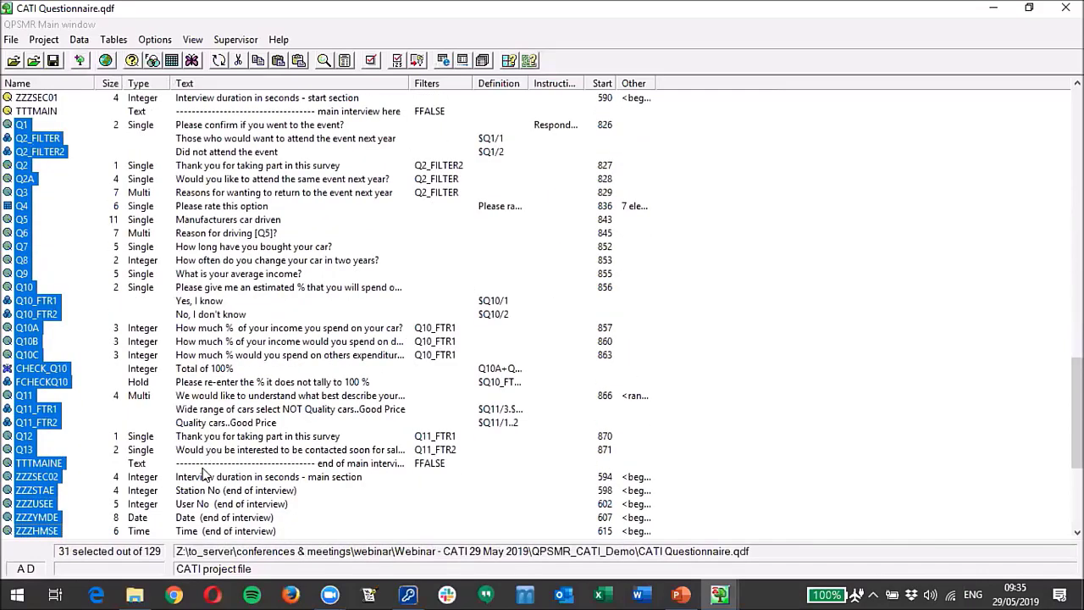
key("shift+Up")
key("shift+Up")
key("shift+Up")
key("shift+Up")
key("shift+Up")
key("shift+Up")
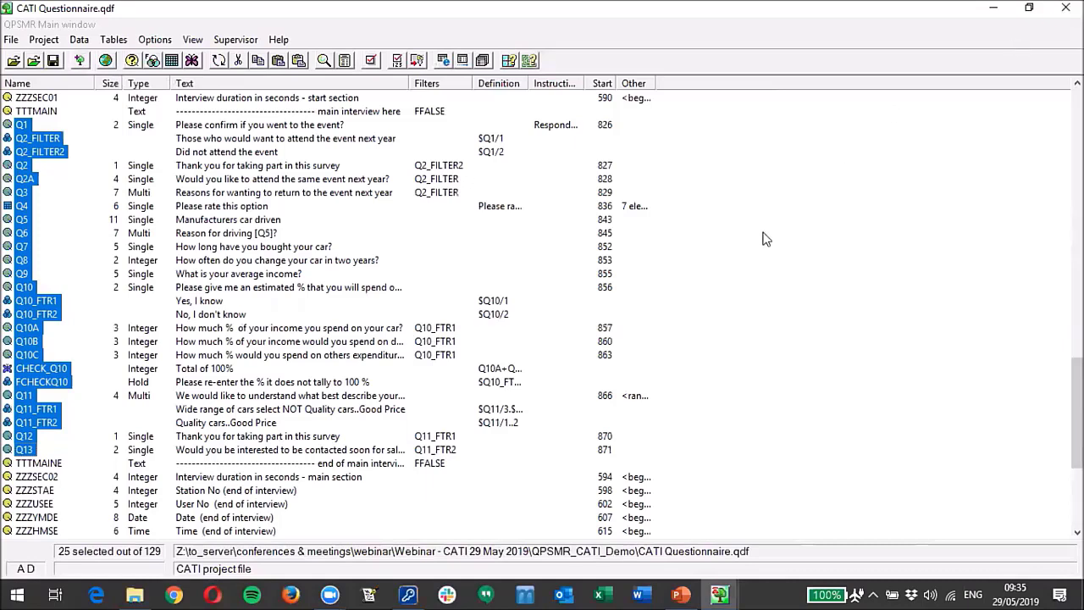
left_click(739, 253)
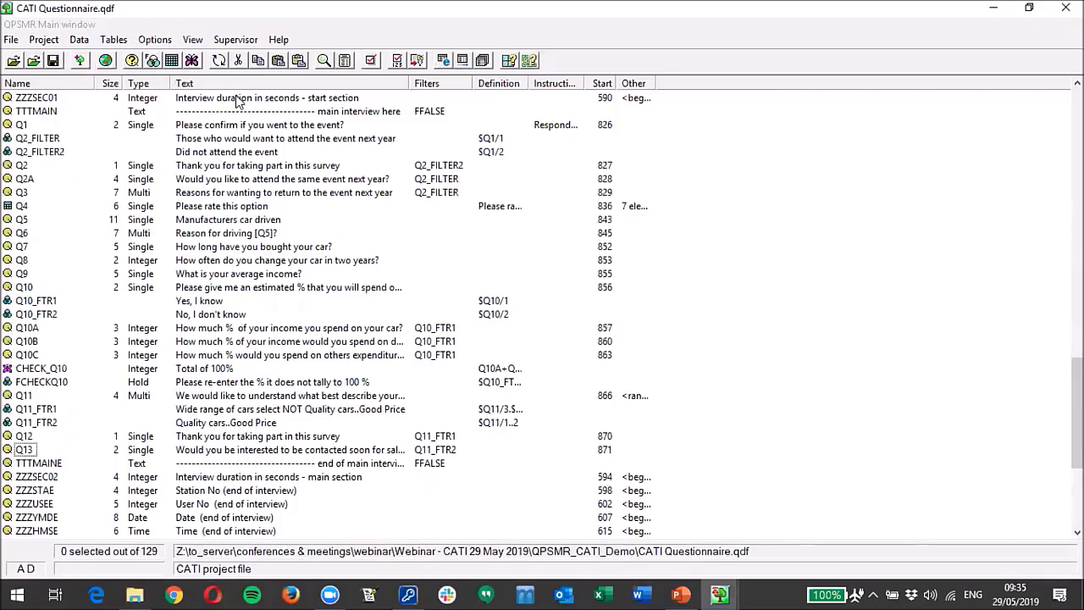
Step: Close the my_questionnaire.qdf and Skeleton CATI.qdf windows and return to CATI Questionnaire.qdf
key("alt+Tab")
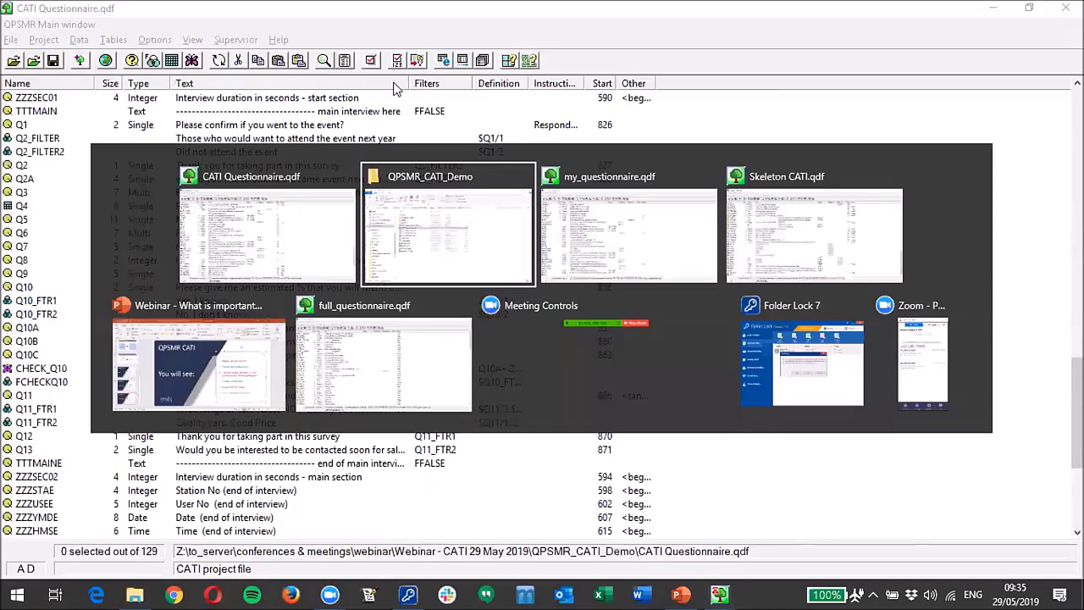
left_click(708, 177)
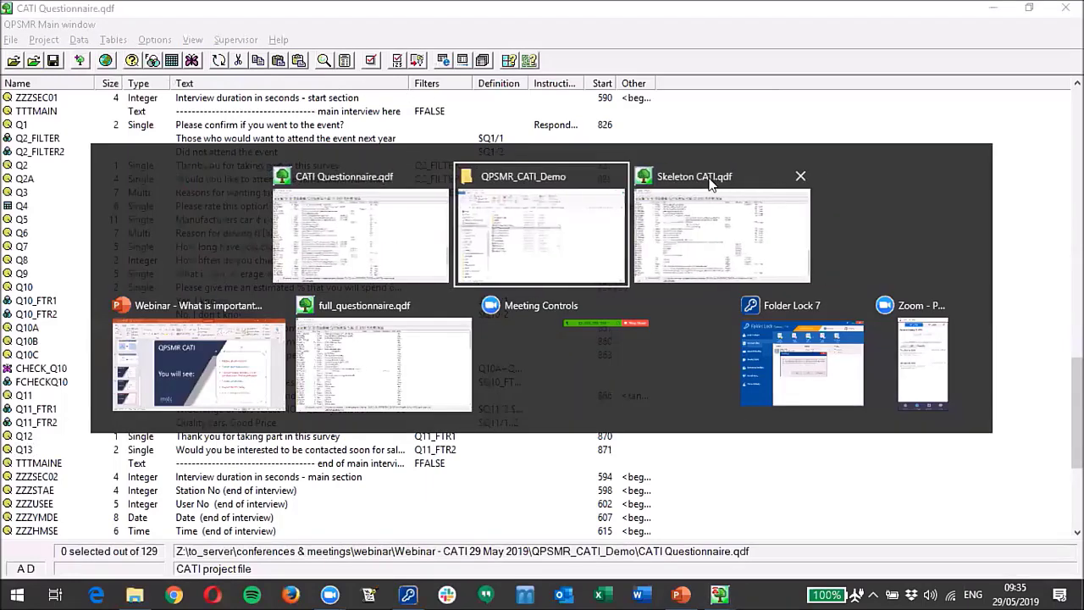
left_click(800, 180)
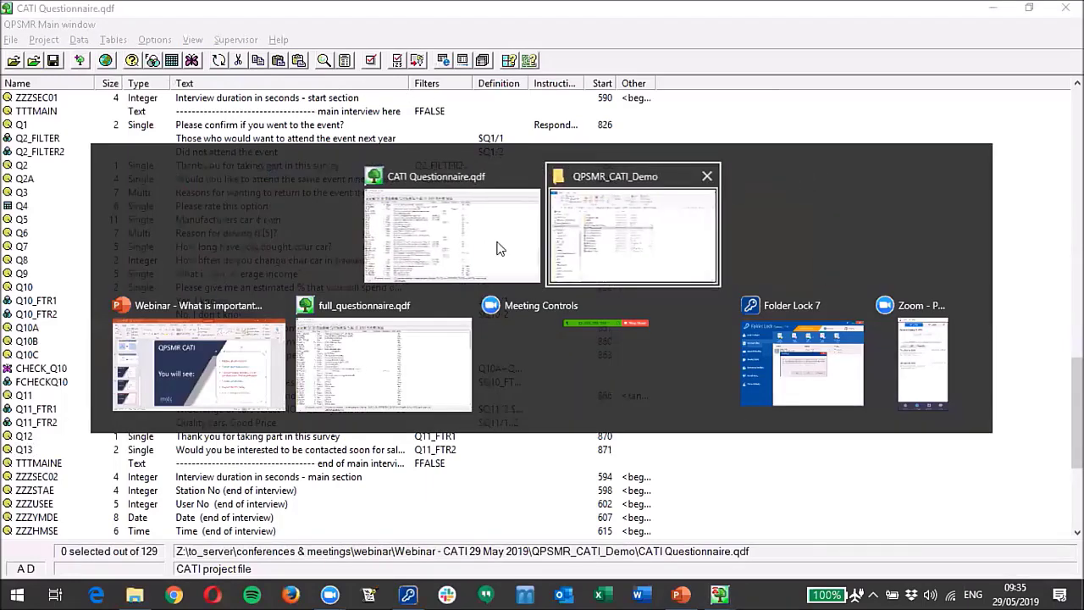
left_click(496, 242)
key("alt+Tab")
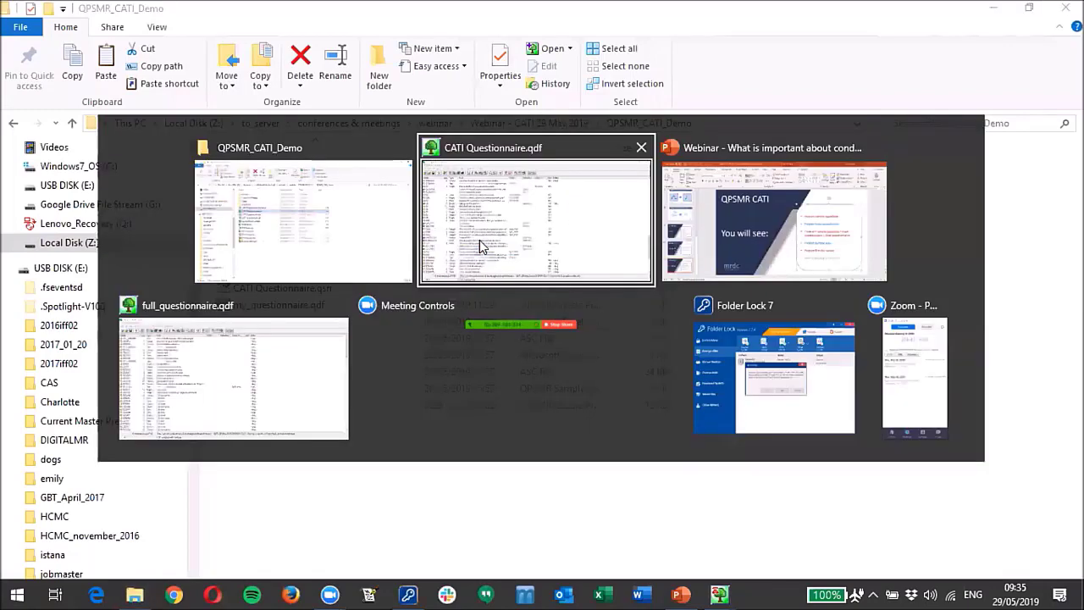
left_click(479, 240)
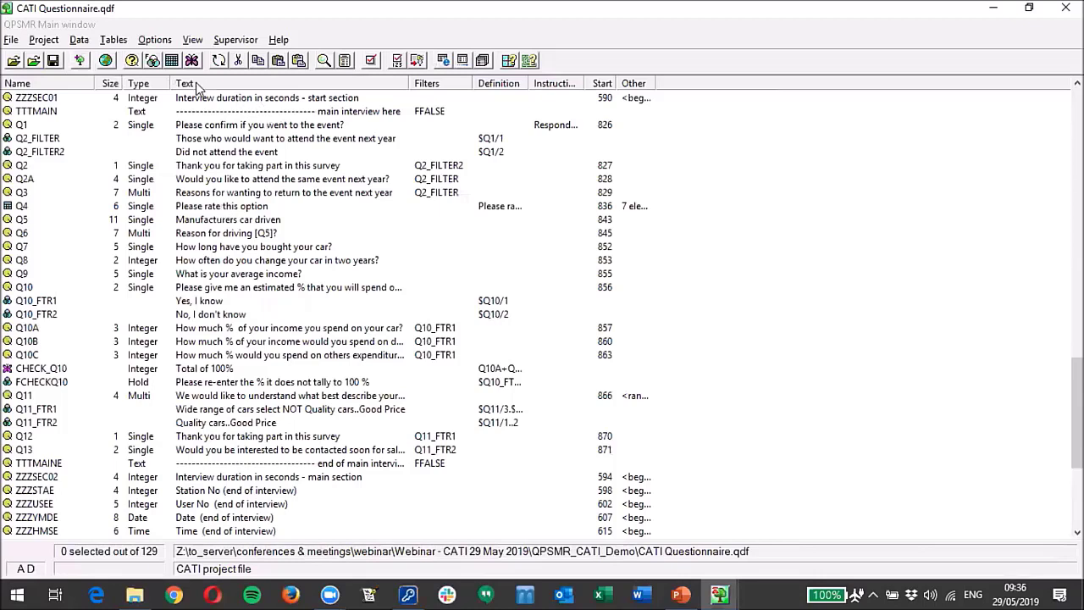
Step: Open the data window as user 1 and start a new ASCII data file named projectx Sample
left_click(80, 39)
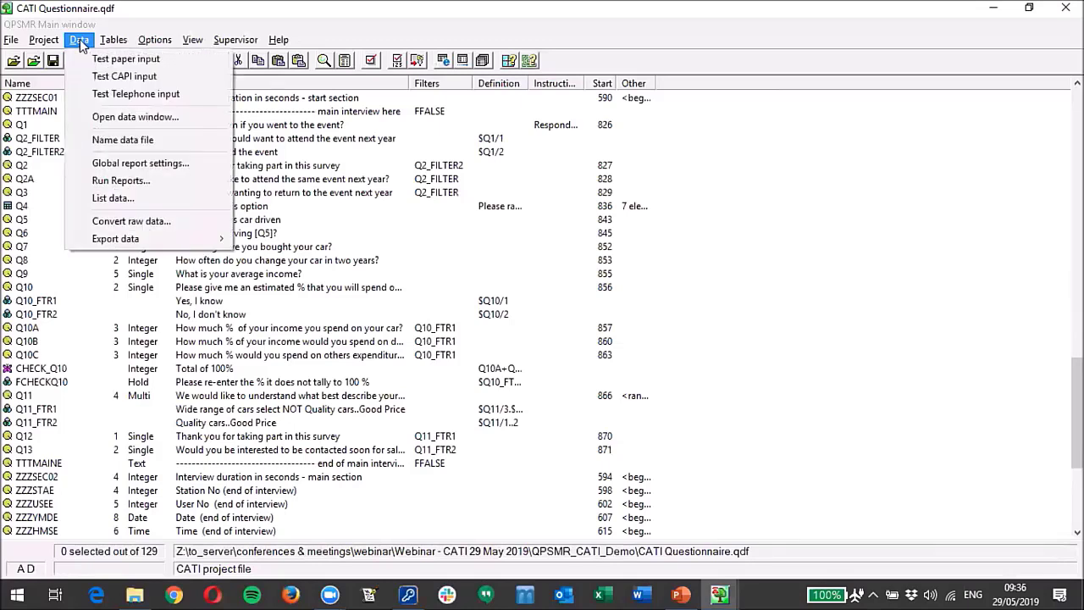
left_click(154, 119)
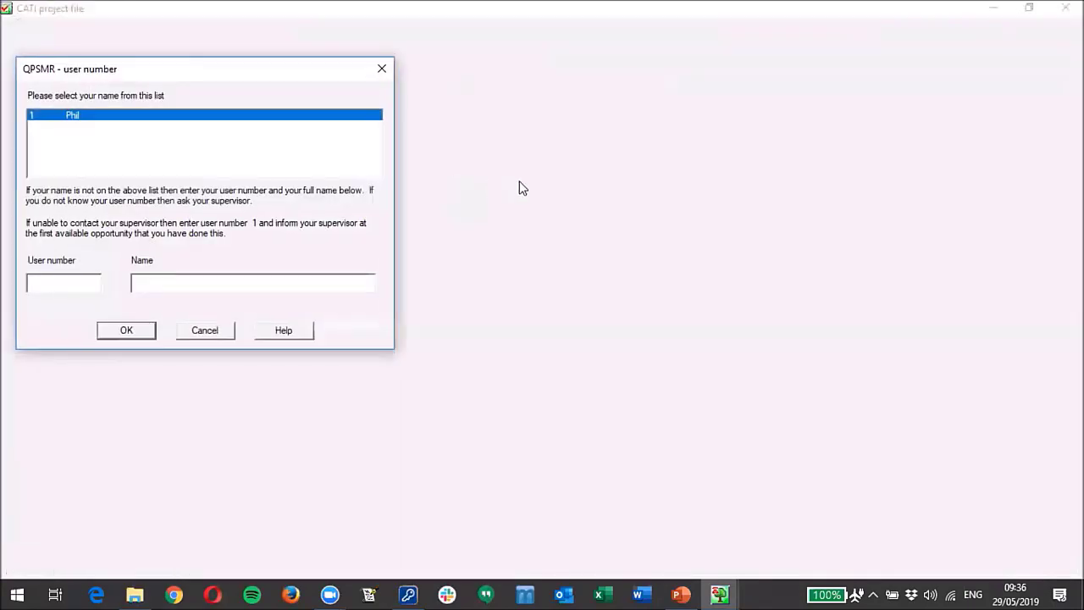
left_click(127, 330)
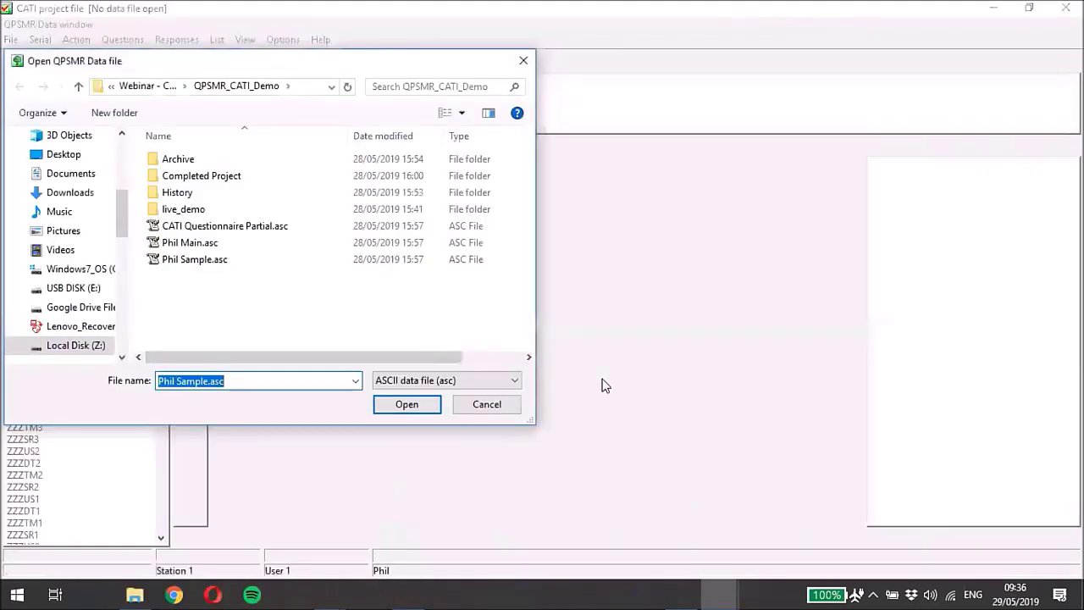
key("Delete")
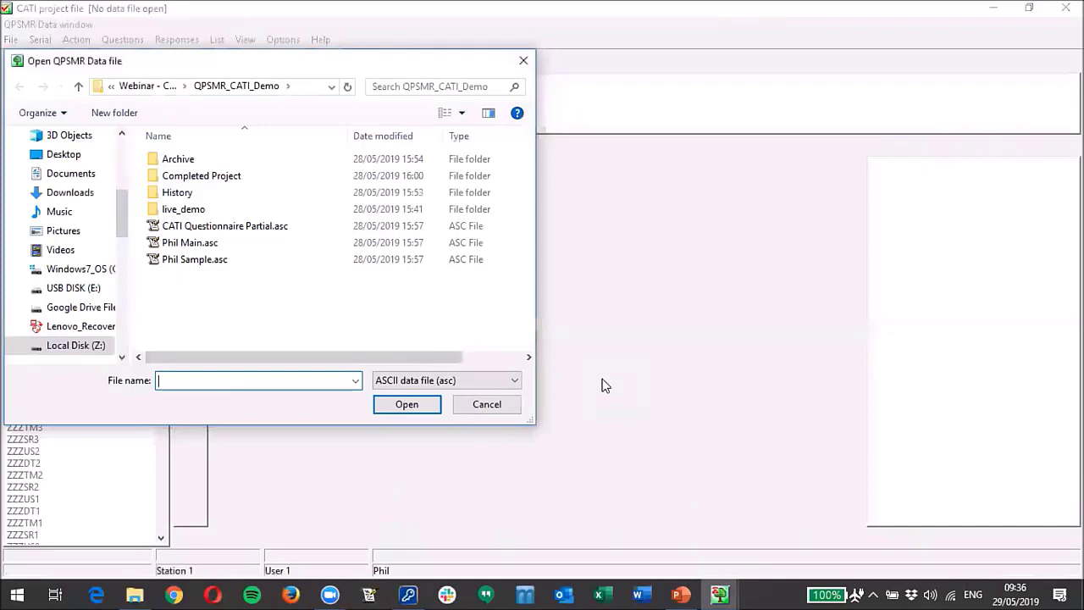
type("projectx Sample")
left_click(407, 405)
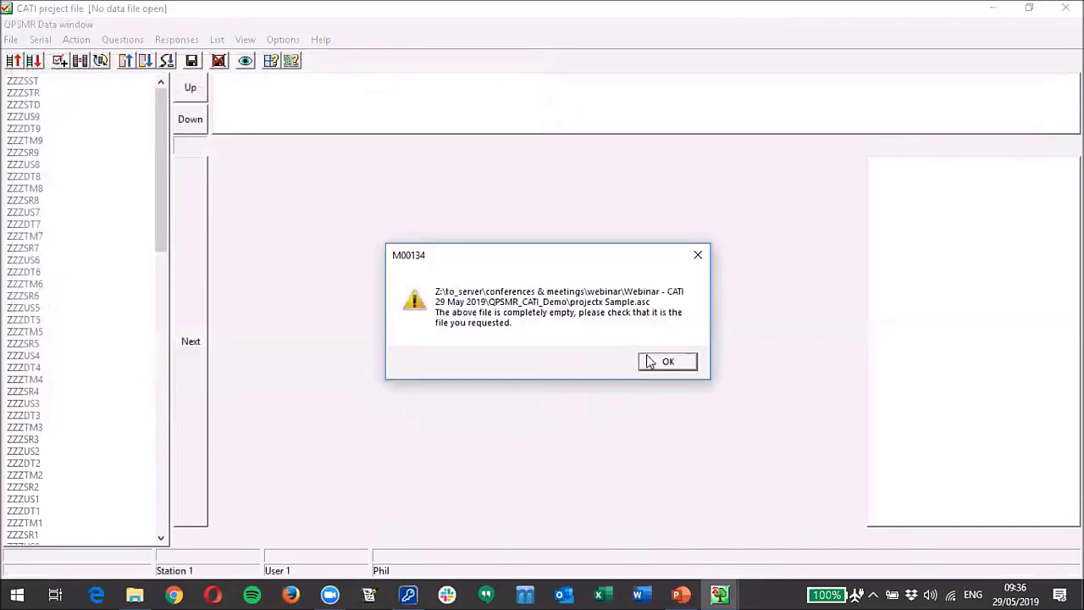
left_click(652, 362)
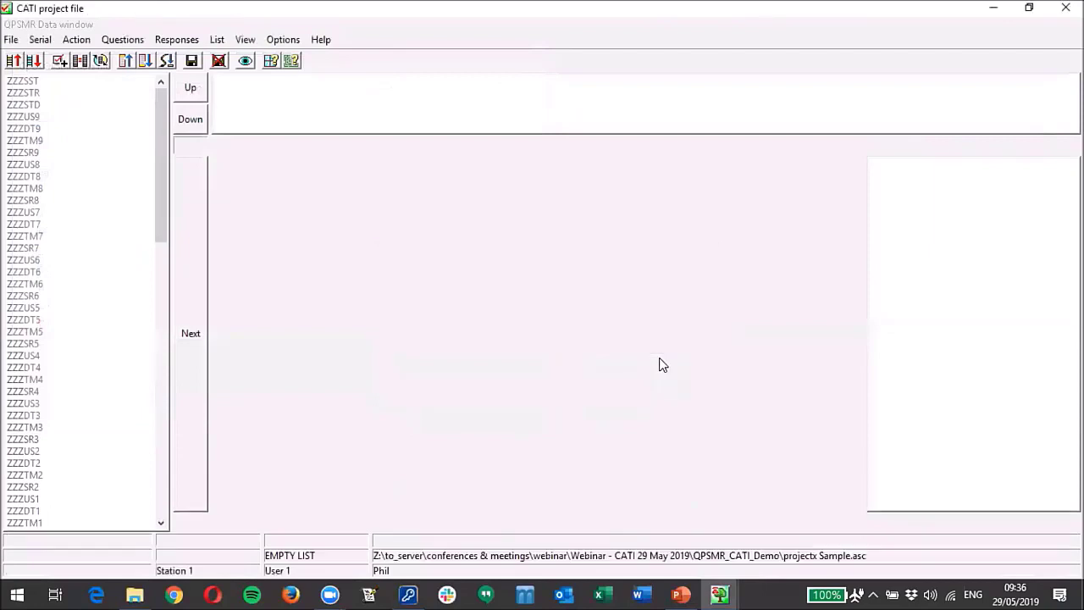
Step: Archive a copy of the data file and update it from PEOPLE.csv in Portable format, creating new questionnaires for serial numbers not found
left_click(12, 42)
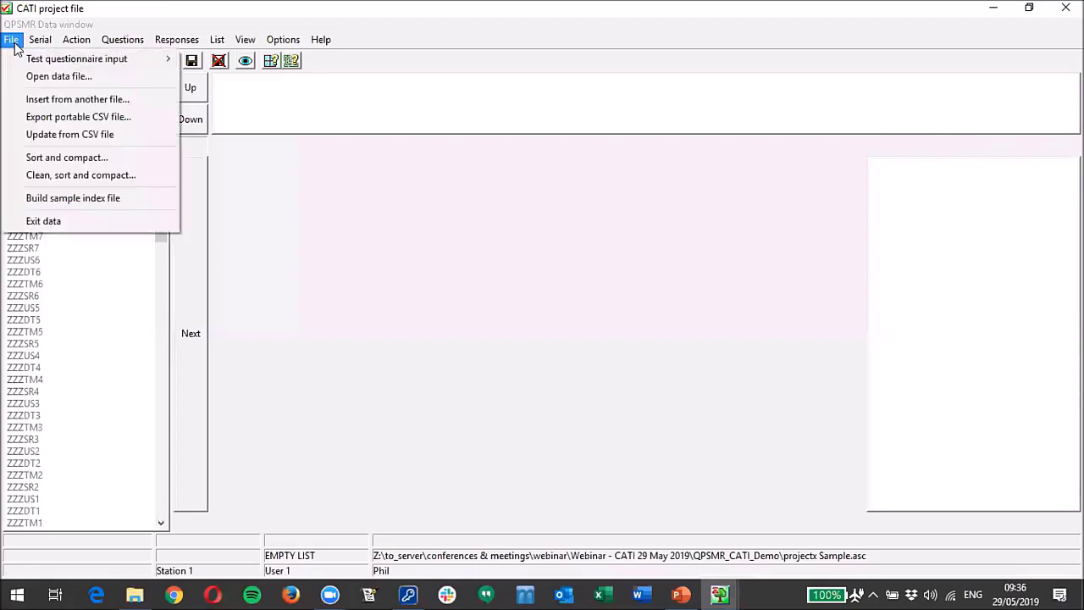
left_click(90, 136)
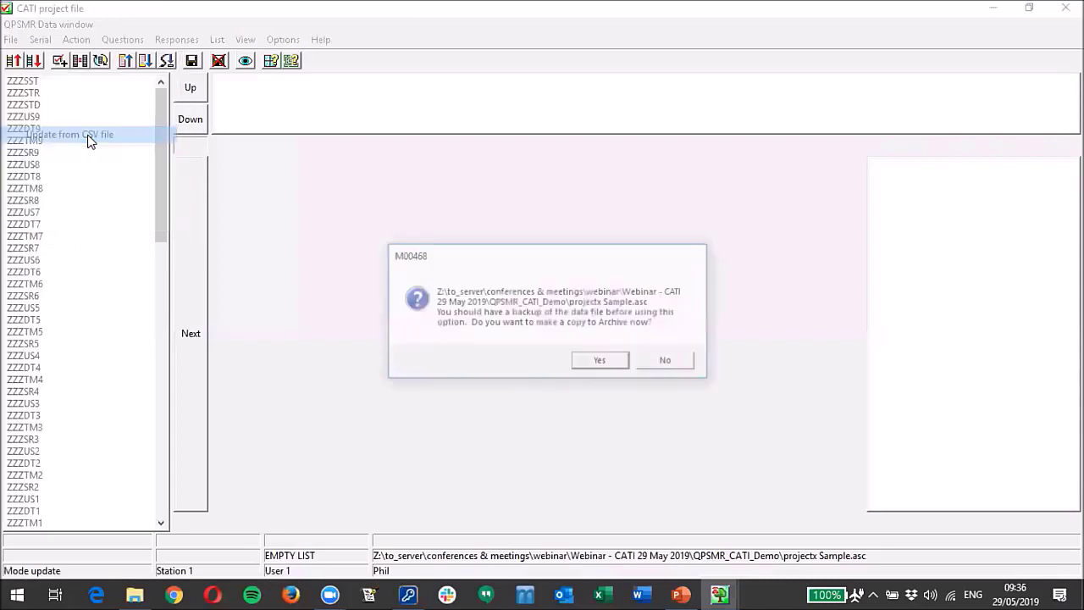
left_click(601, 362)
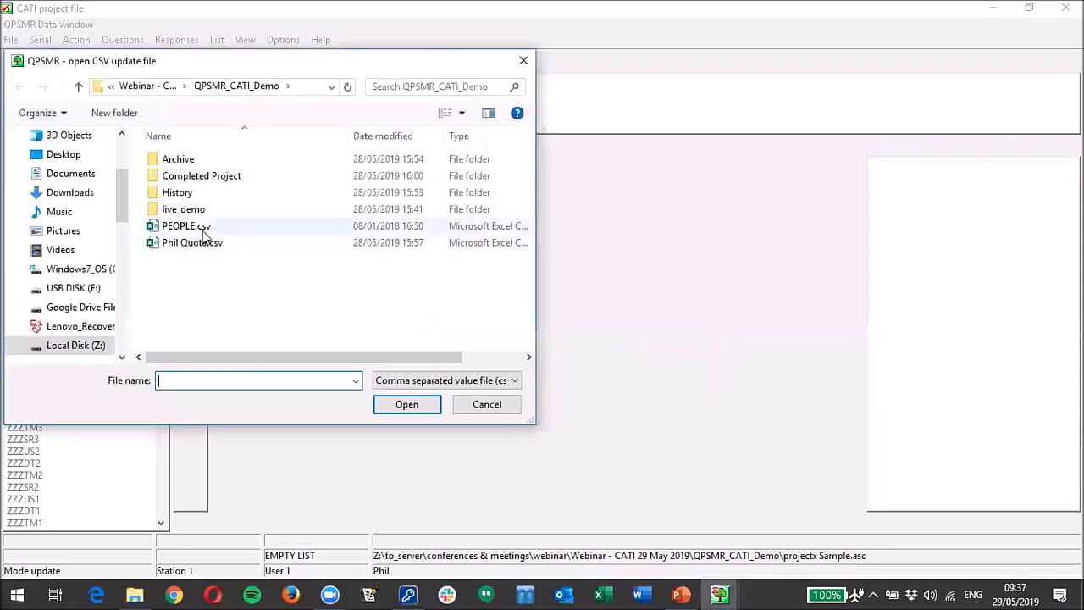
double_click(201, 229)
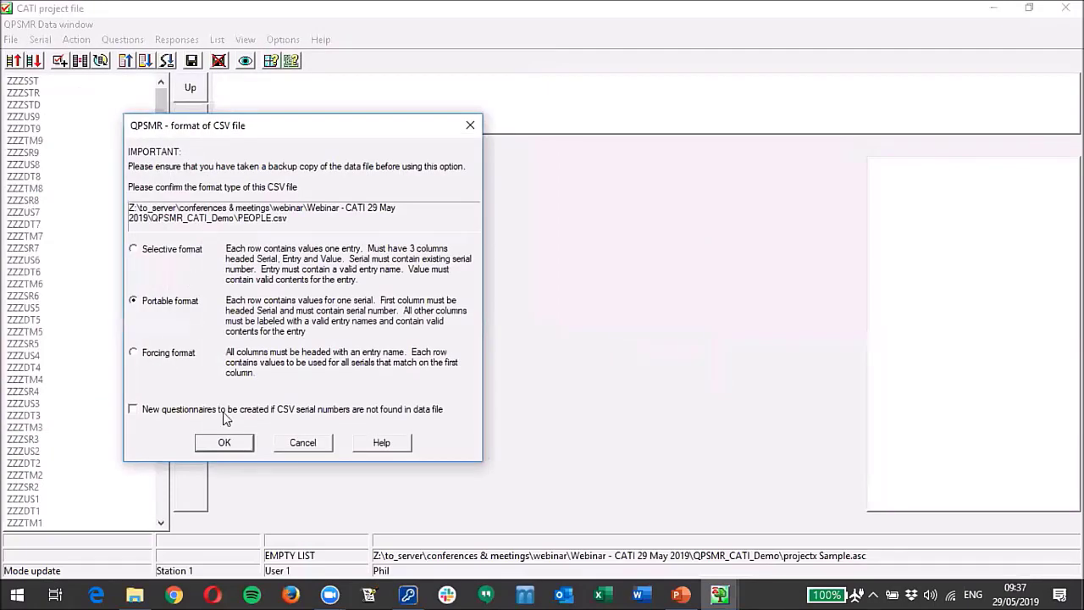
left_click(132, 410)
left_click(218, 441)
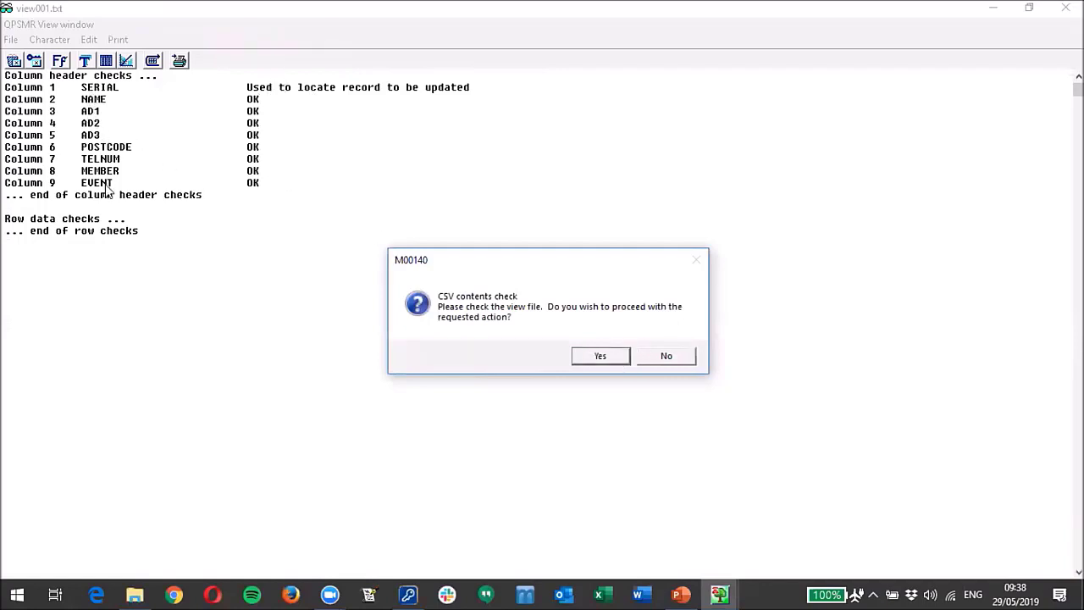
left_click(598, 358)
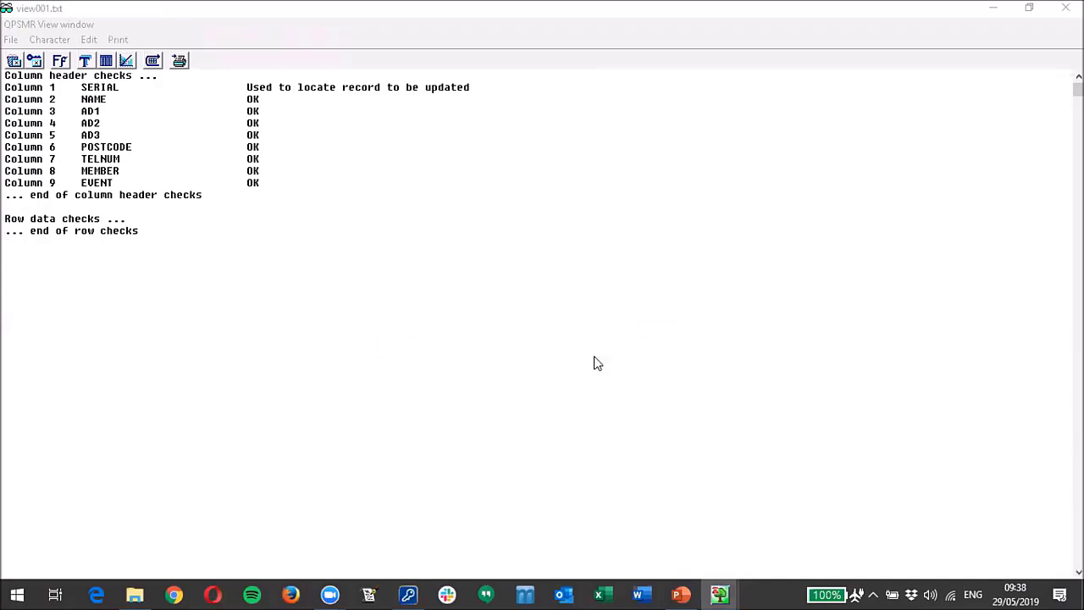
Step: Close the CSV check report and the data window, building the sample index file for projectx Sample.asc
left_click(1066, 7)
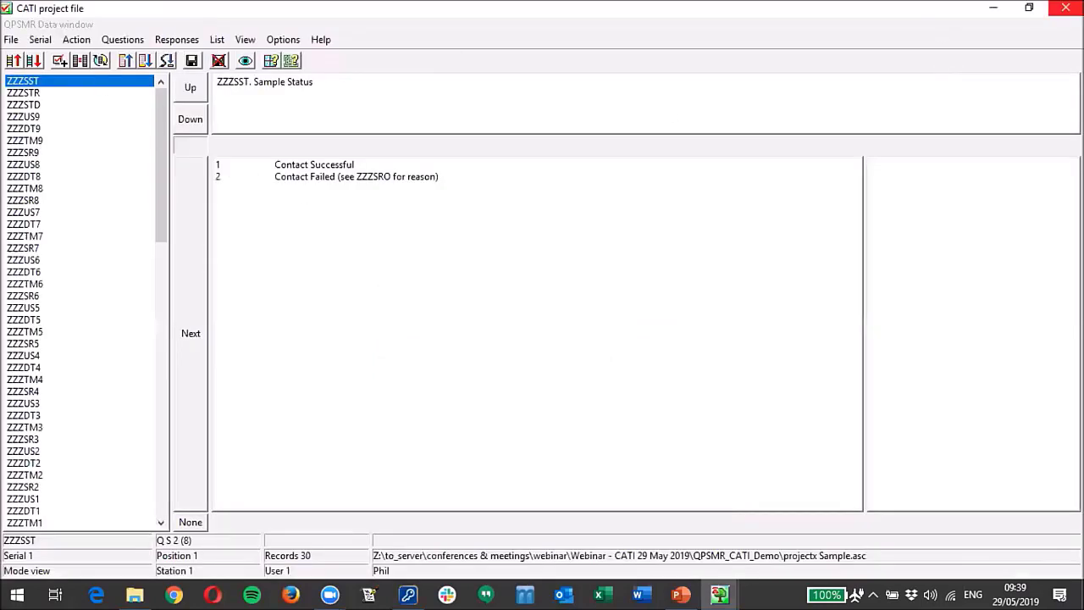
left_click(1066, 8)
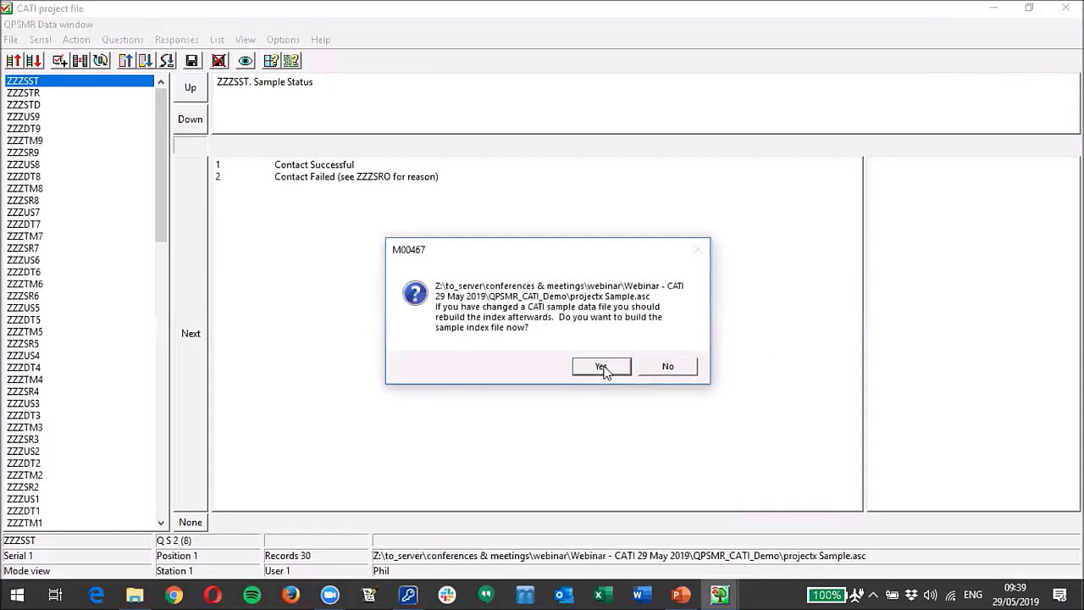
left_click(602, 366)
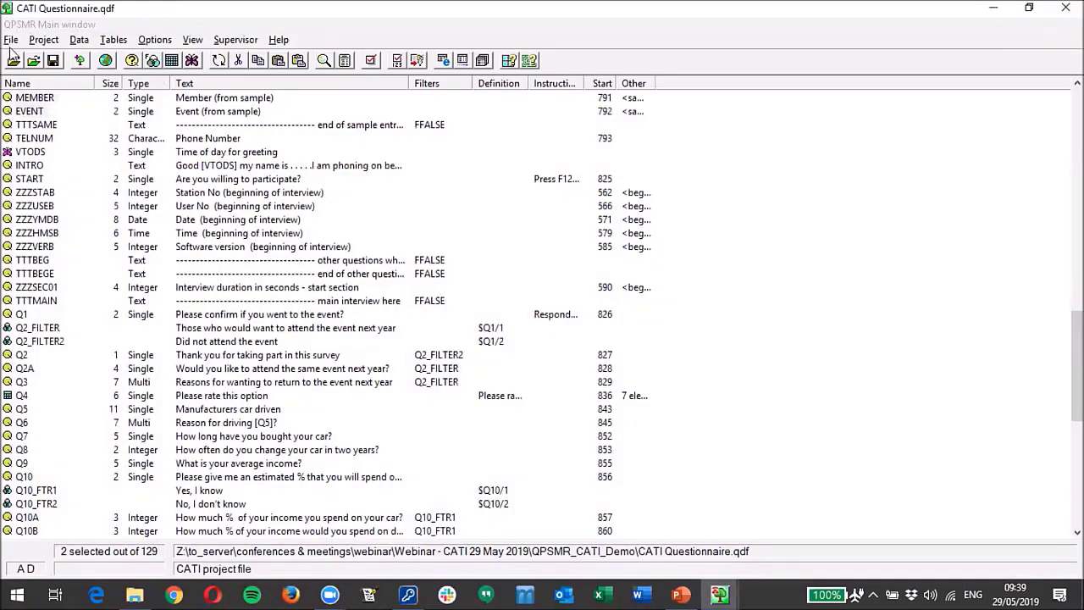
Step: Create a quota control file named projectx quota from the two selected questionnaire entries
left_click(81, 40)
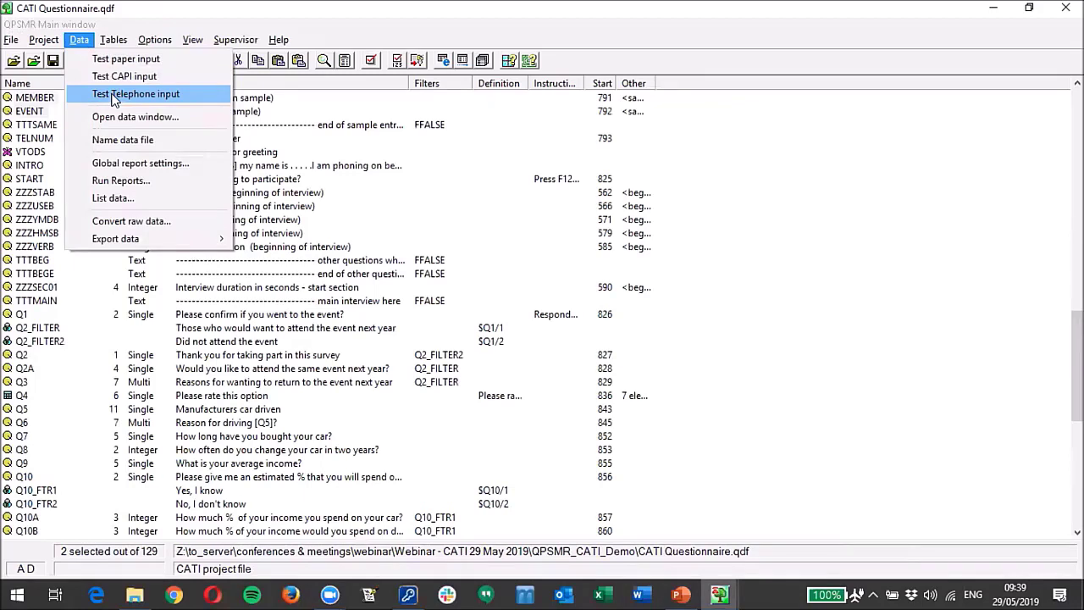
key("Escape")
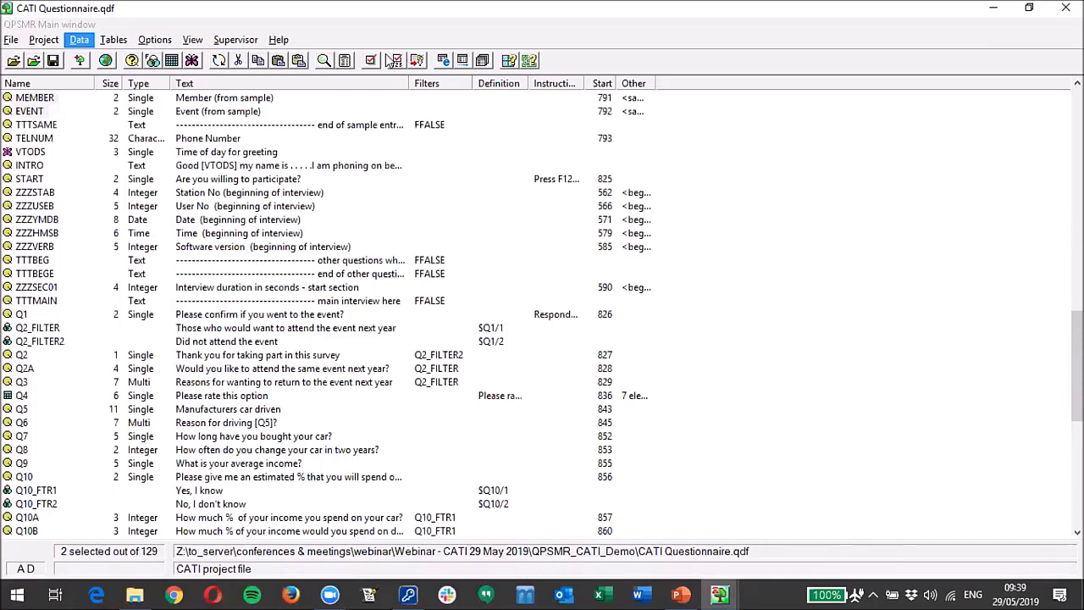
left_click(223, 40)
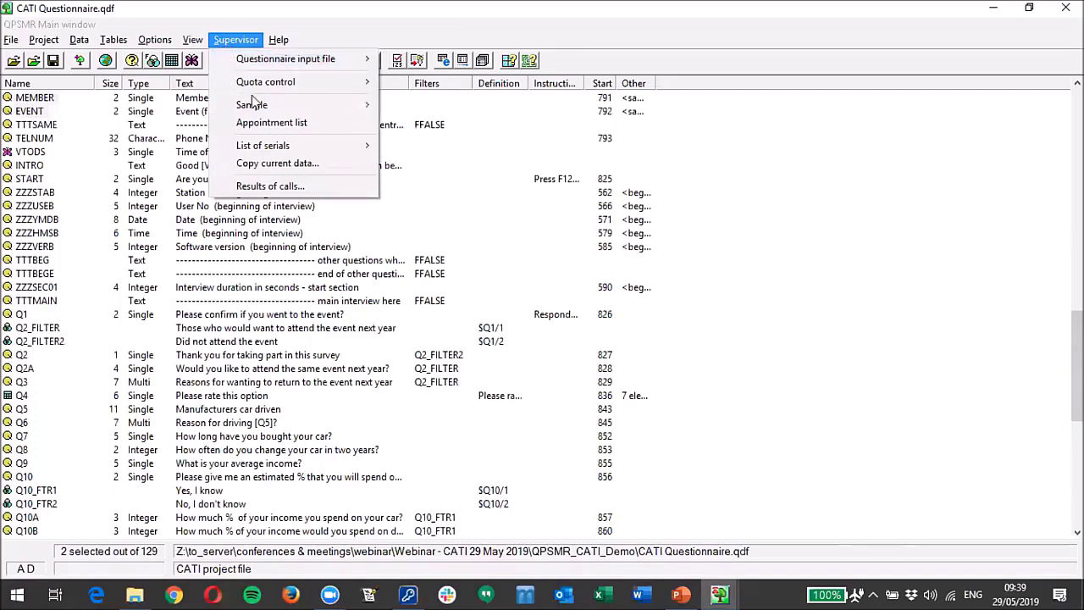
mouse_move(270, 86)
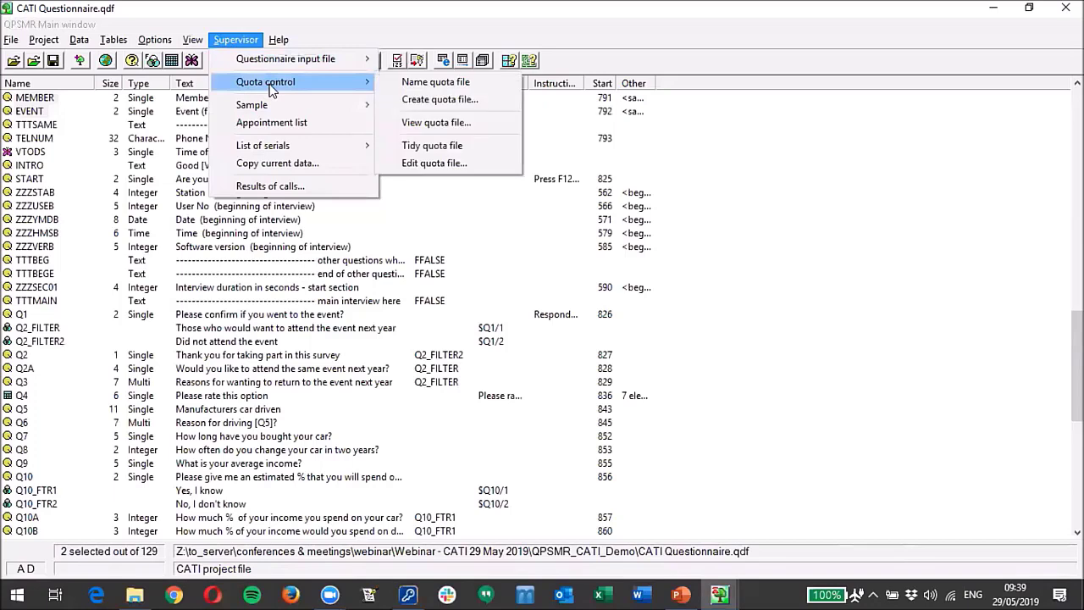
left_click(462, 103)
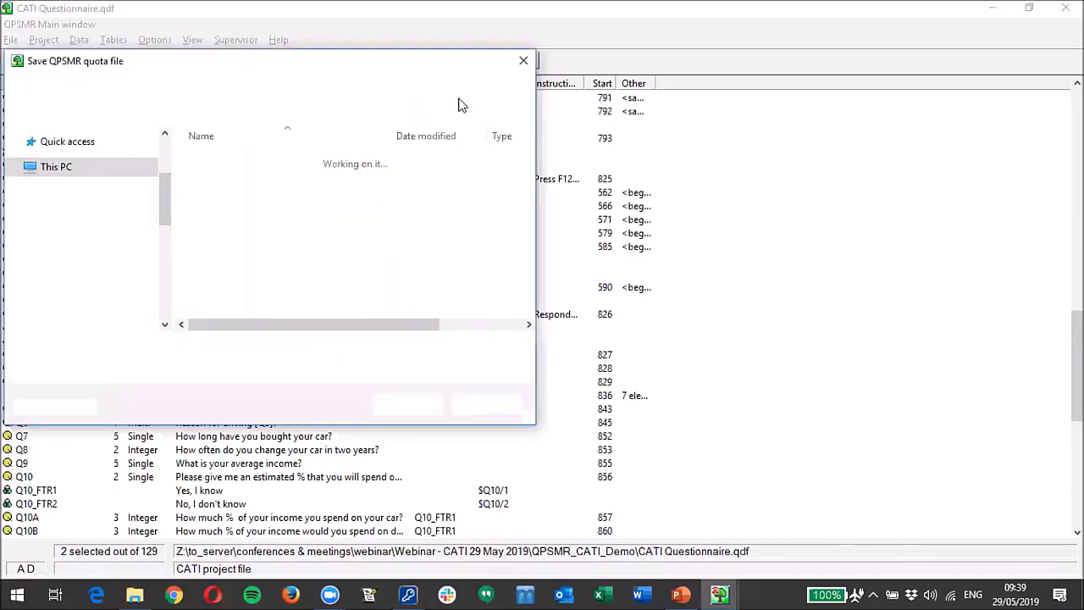
type("projectx")
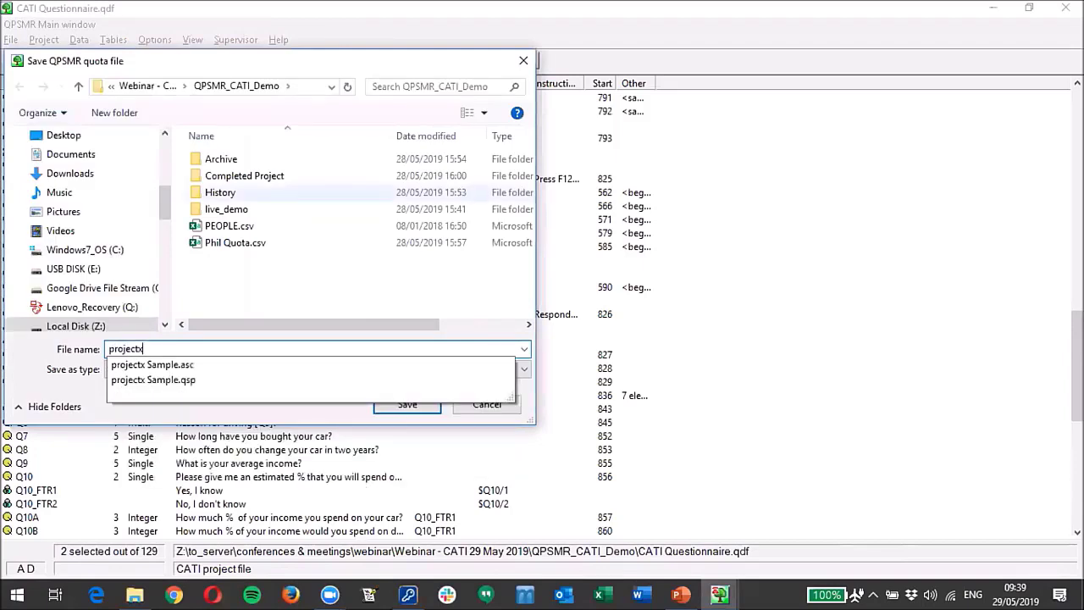
type(" quota")
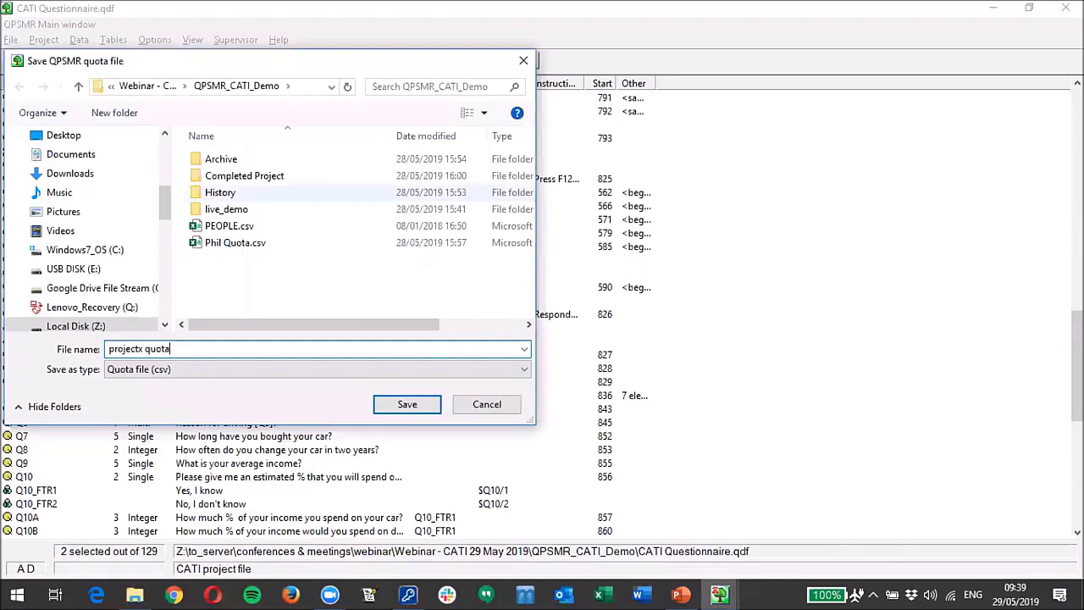
key("Return")
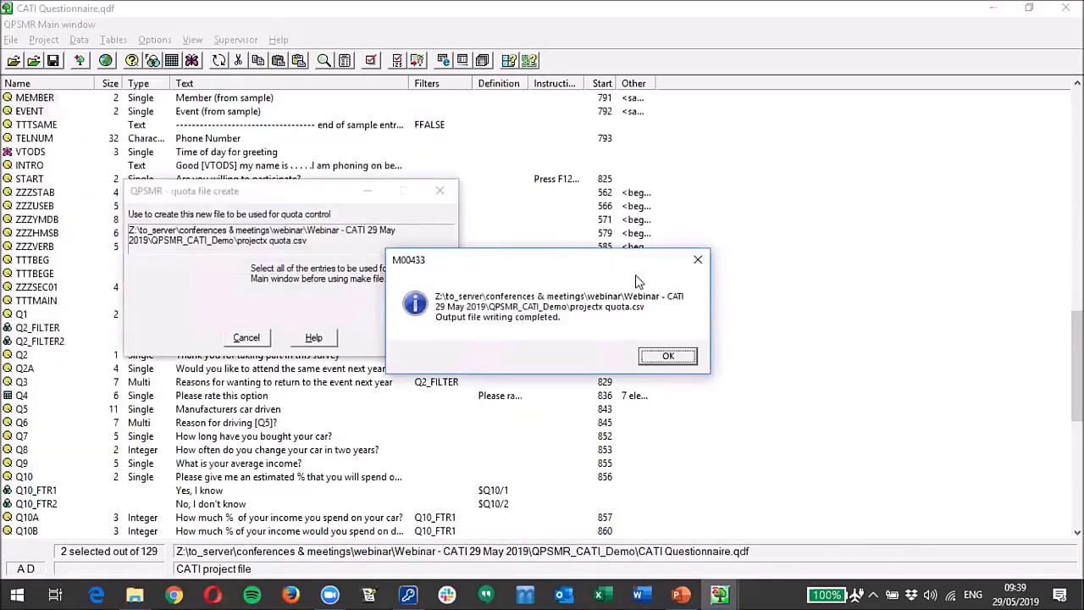
left_click(661, 359)
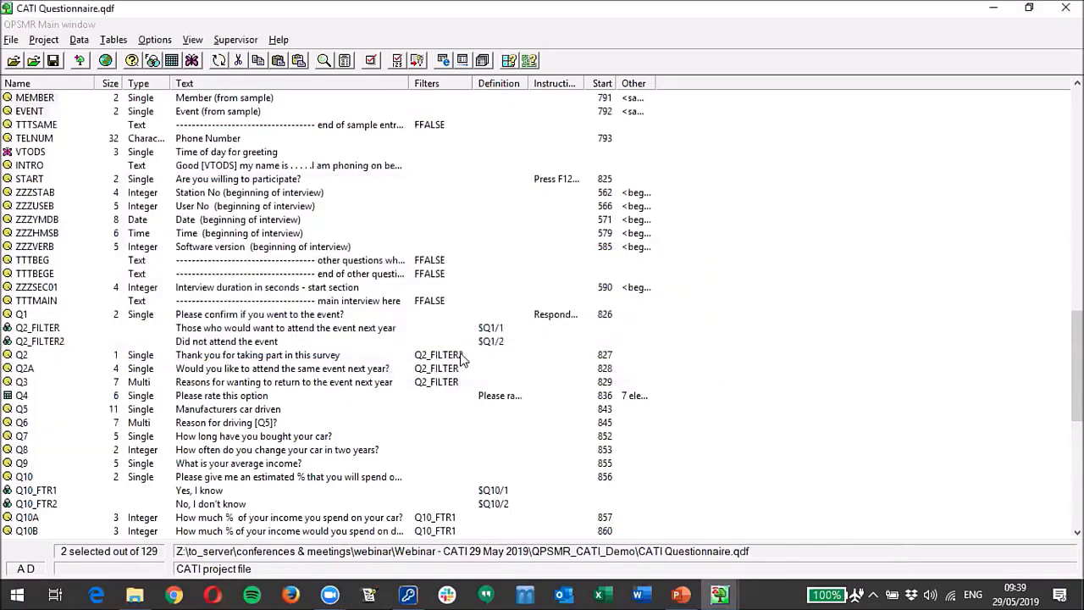
Step: Open projectx quota.csv for editing in the quota control
left_click(227, 42)
mouse_move(275, 89)
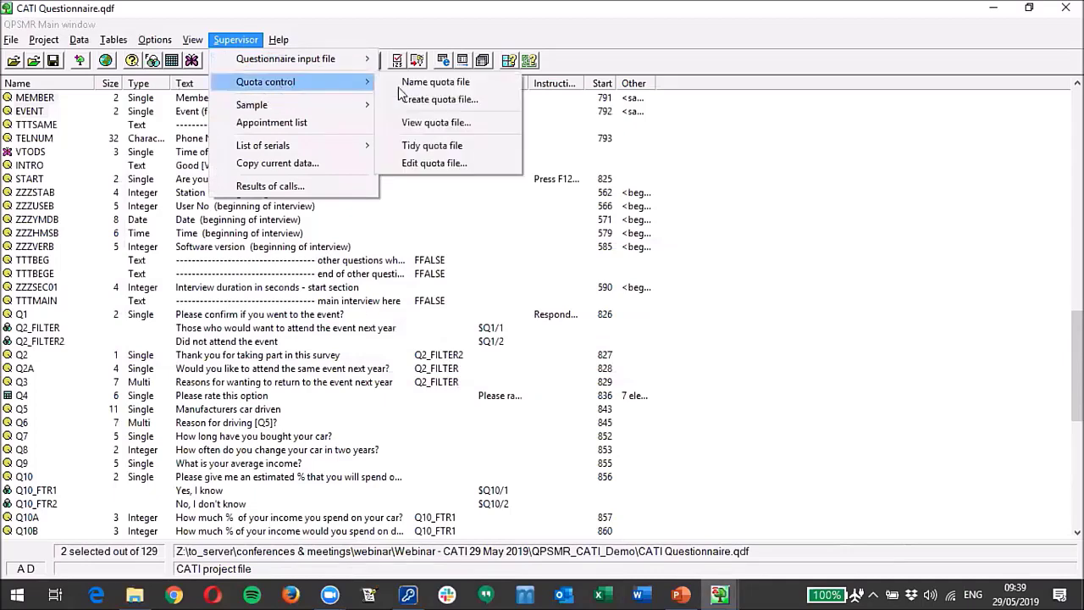
left_click(441, 169)
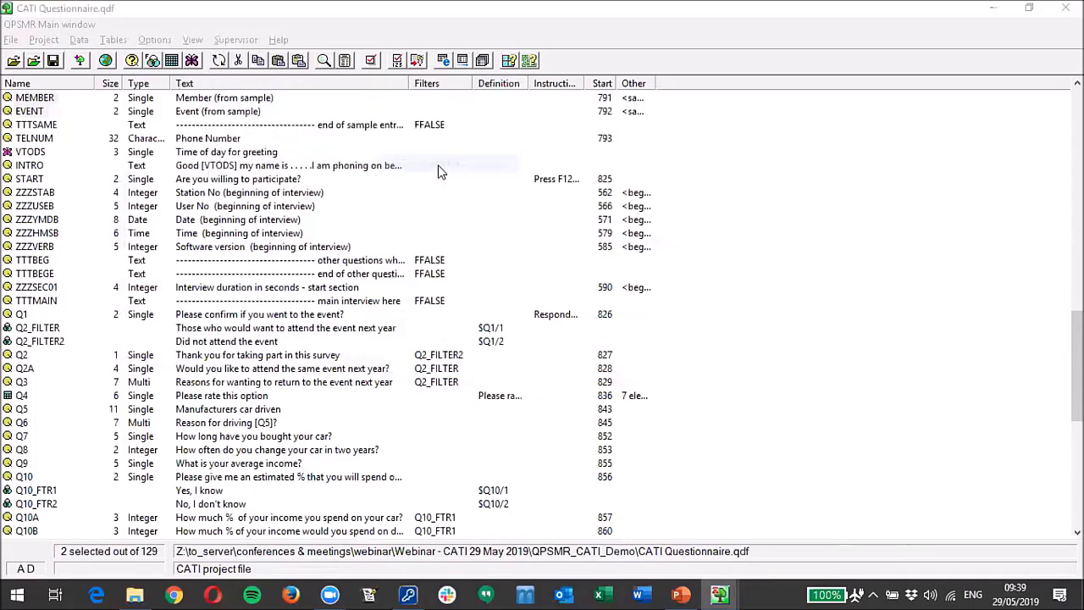
left_click(229, 259)
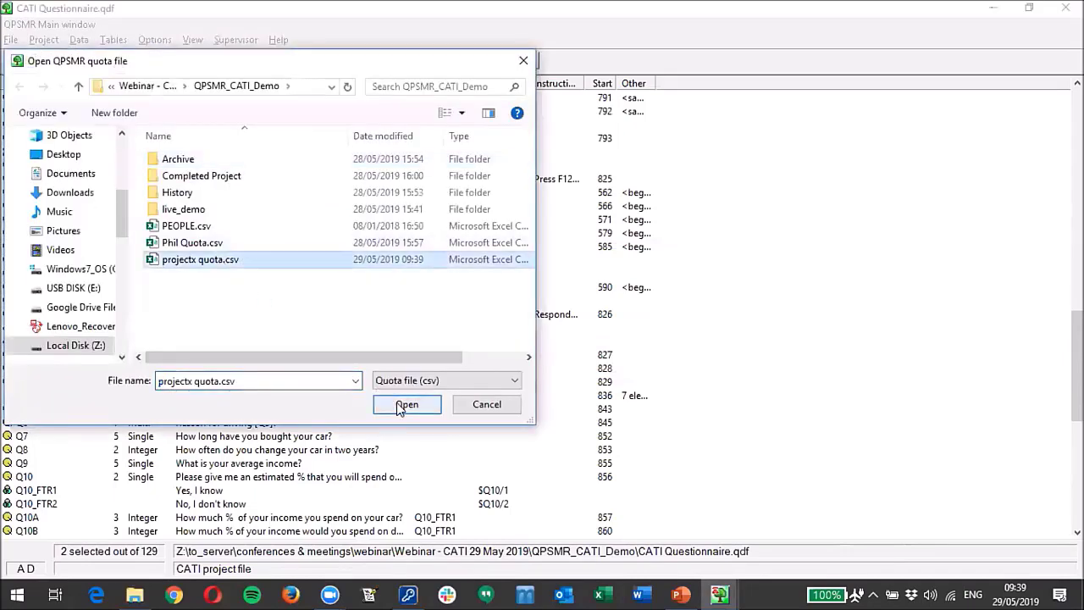
left_click(405, 405)
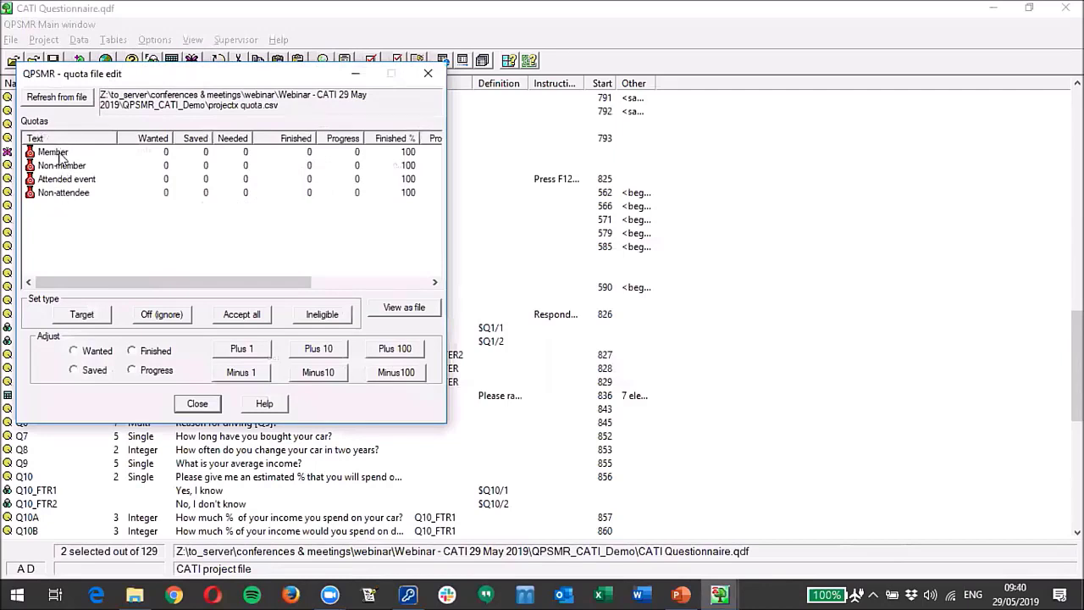
Step: Set the wanted counts to 30 for the Member quota and 10 for the Non-member quota
left_click(59, 155)
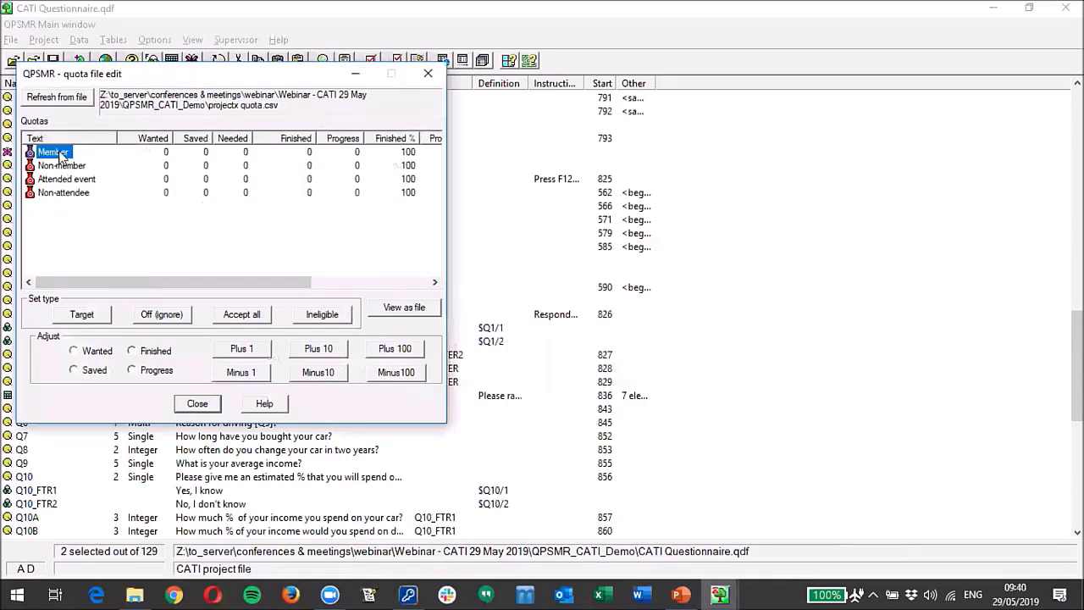
left_click(74, 352)
left_click(321, 351)
left_click(320, 351)
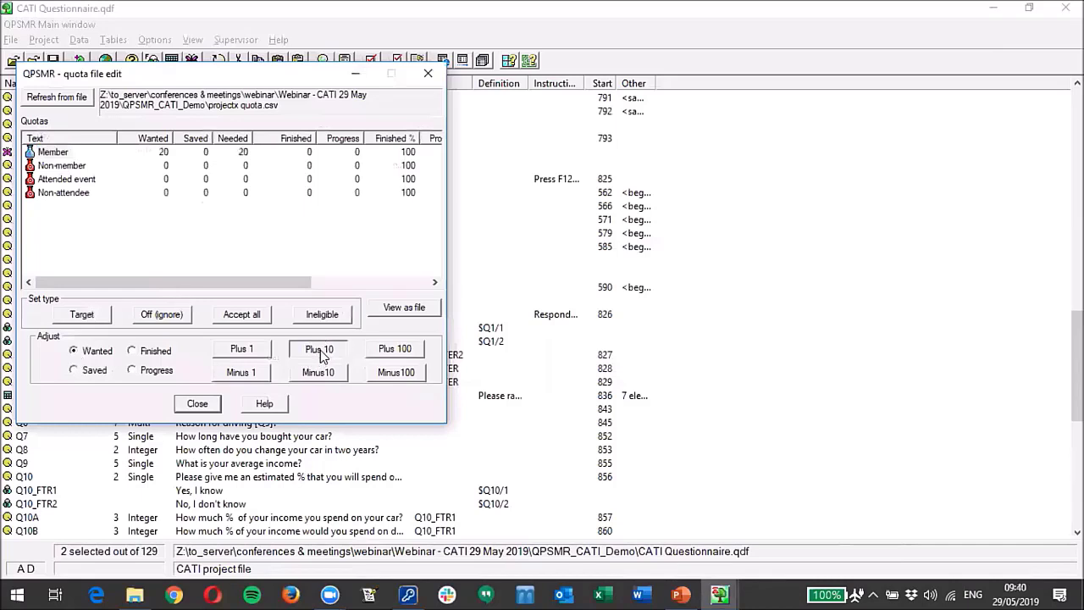
left_click(320, 351)
left_click(67, 166)
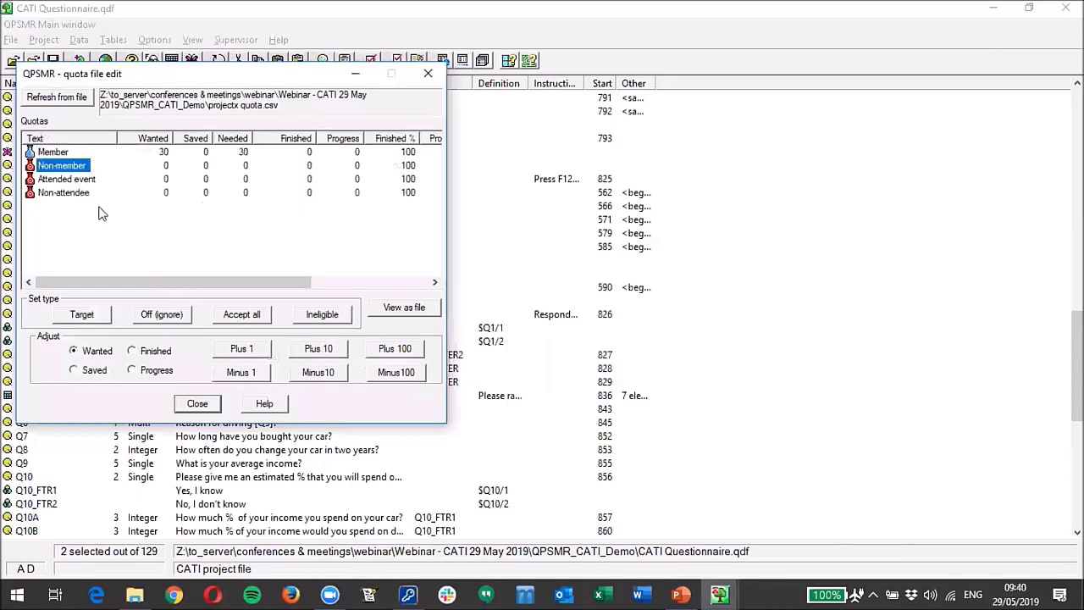
left_click(311, 349)
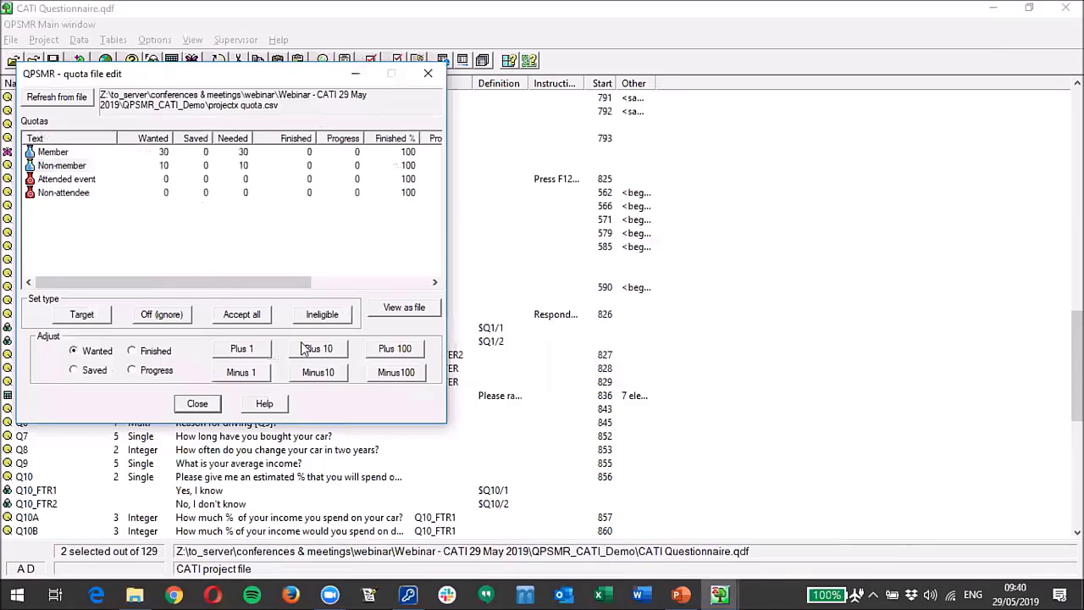
Step: Set the wanted counts for Attended event and Non-attendee to 20 each and close the quota editor
left_click(78, 180)
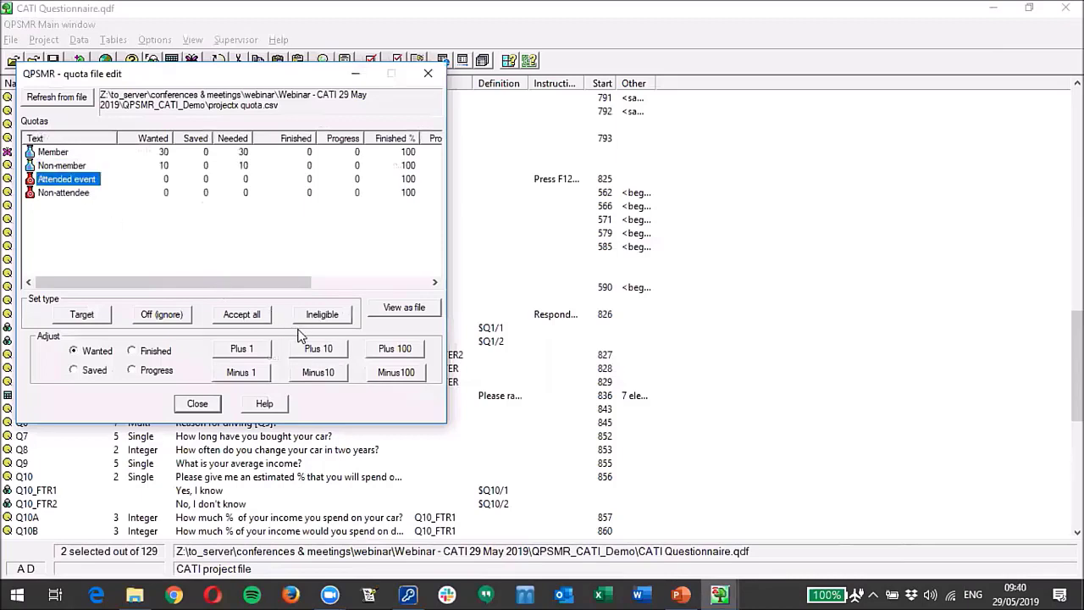
left_click(310, 351)
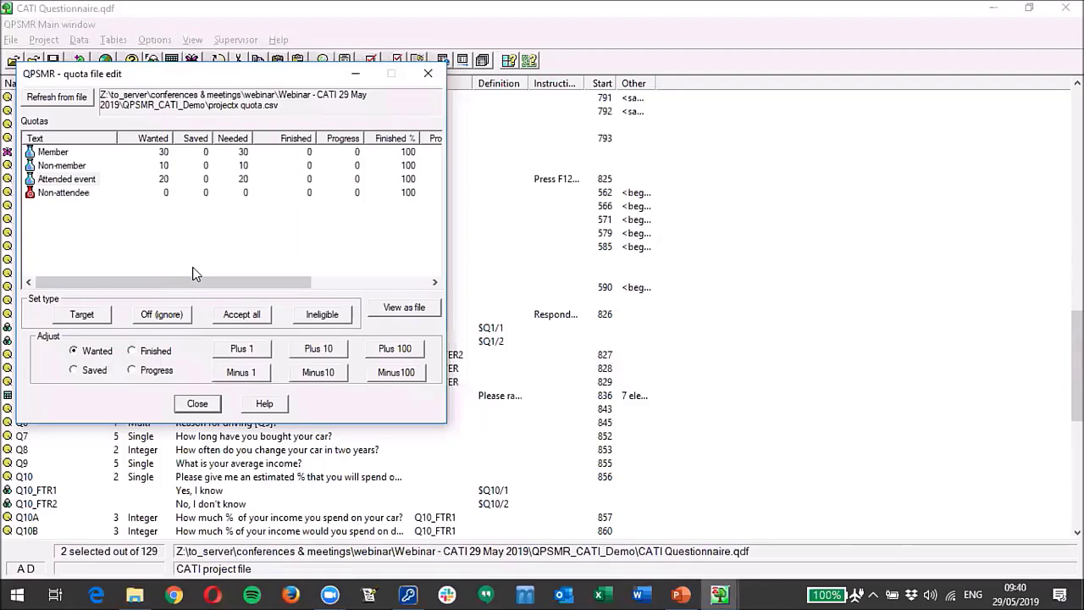
left_click(74, 195)
left_click(321, 354)
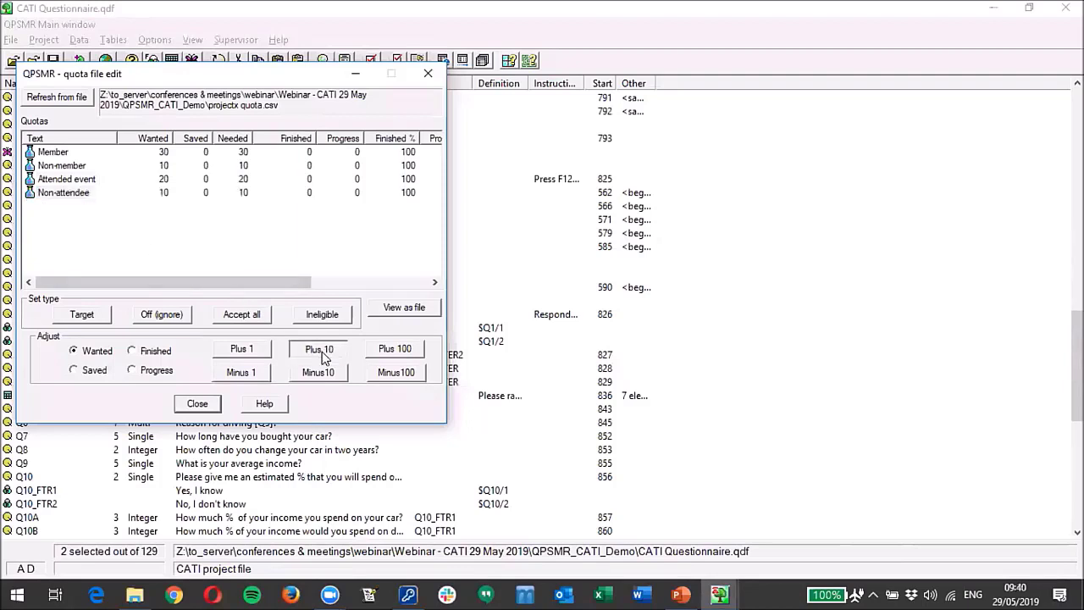
left_click(323, 354)
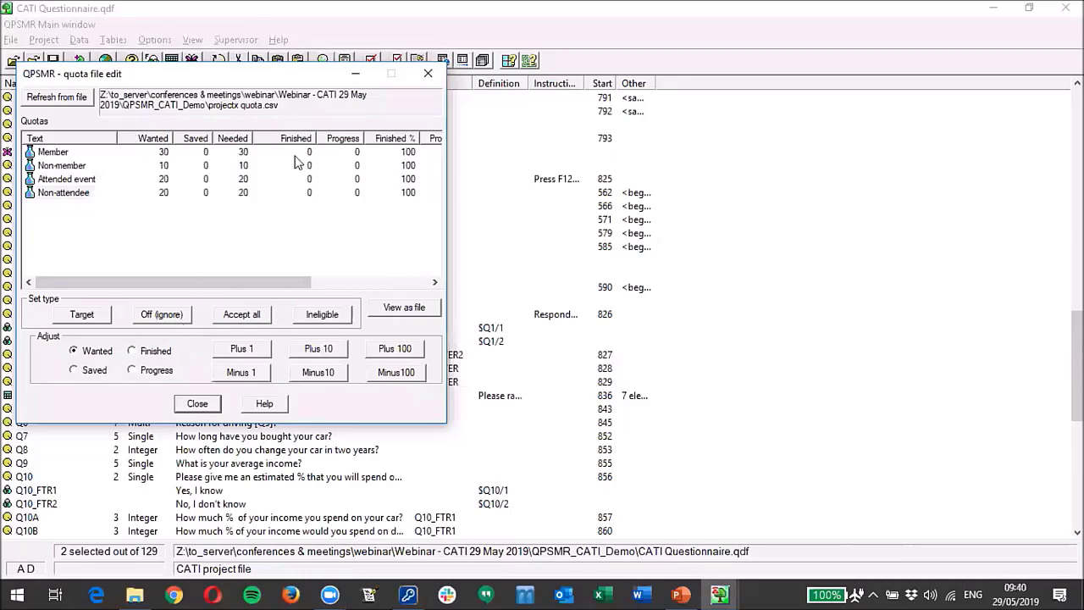
left_click(196, 403)
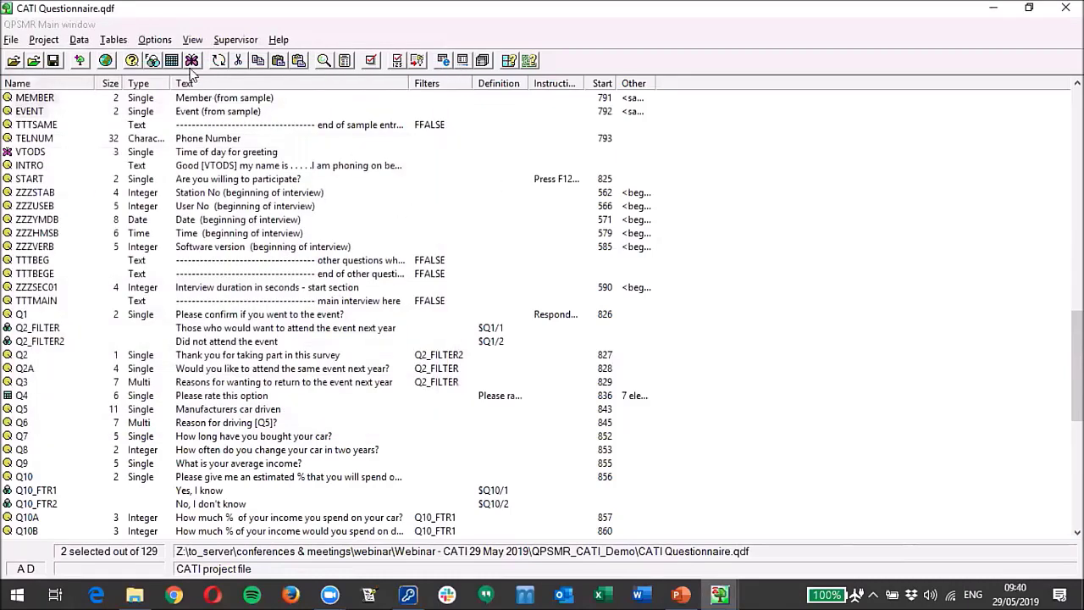
Step: Start a network questionnaire input file with Telephone input style and issued serial numbers
left_click(234, 43)
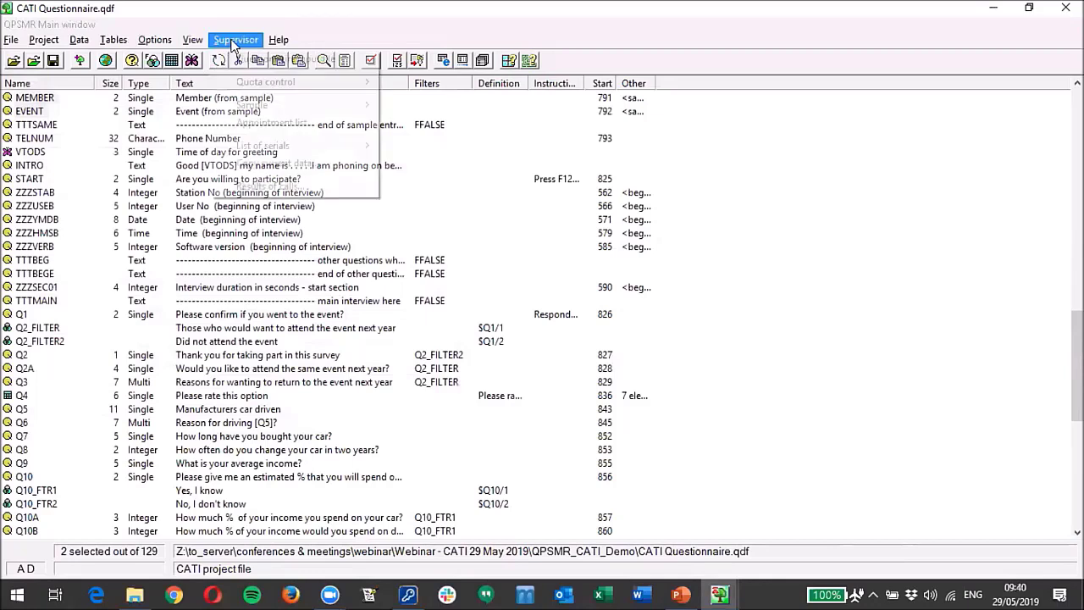
mouse_move(245, 87)
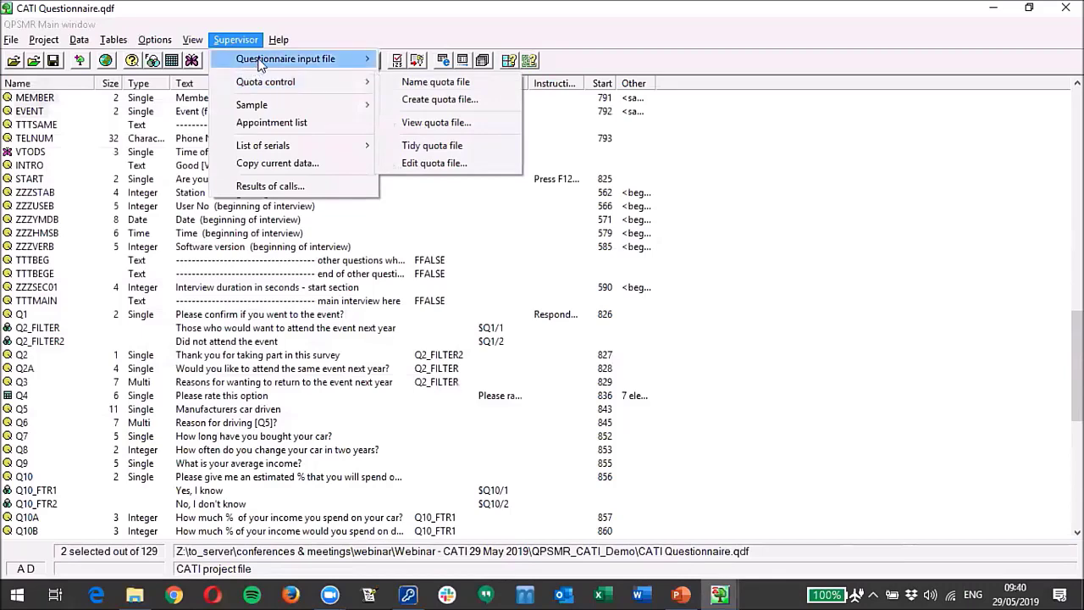
mouse_move(260, 65)
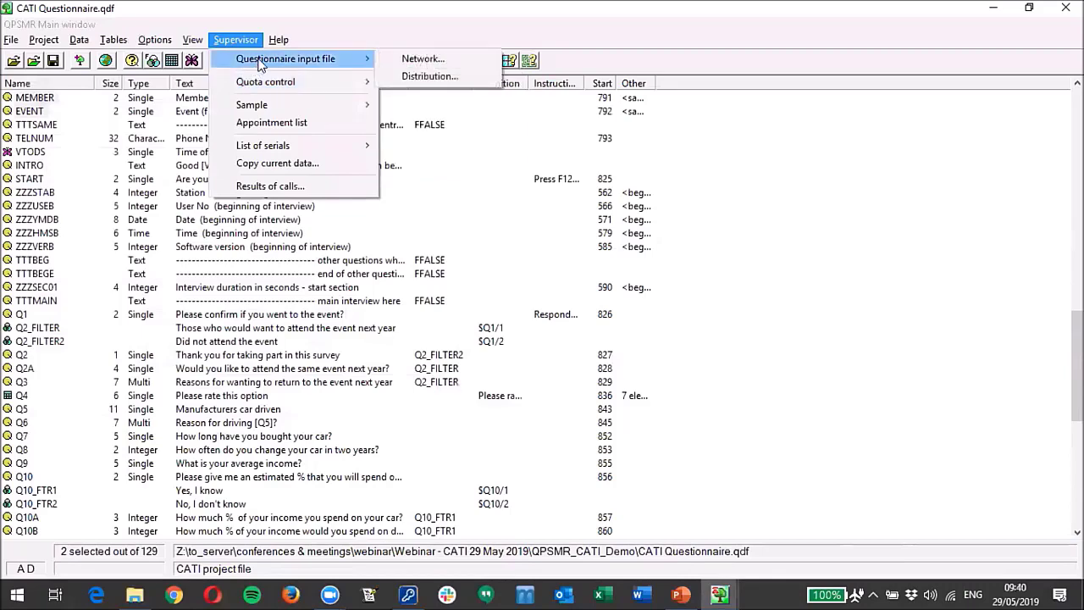
left_click(422, 59)
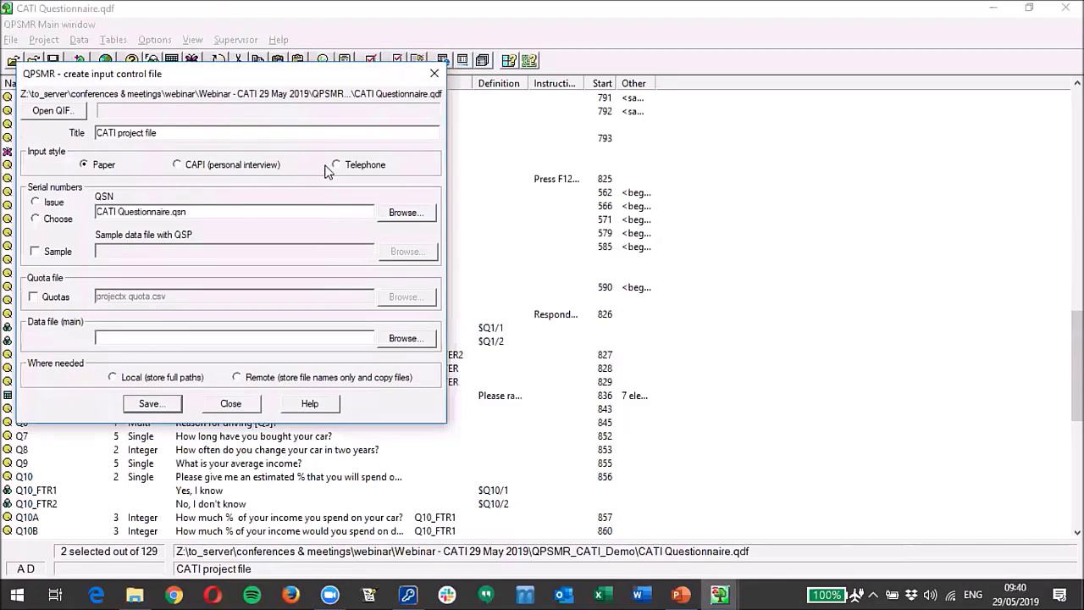
left_click(36, 202)
Step: Assign projectx Sample.asc as the sample, enable the projectx quota.csv quotas, and name the main data file projectx Main with Local full paths
left_click(38, 253)
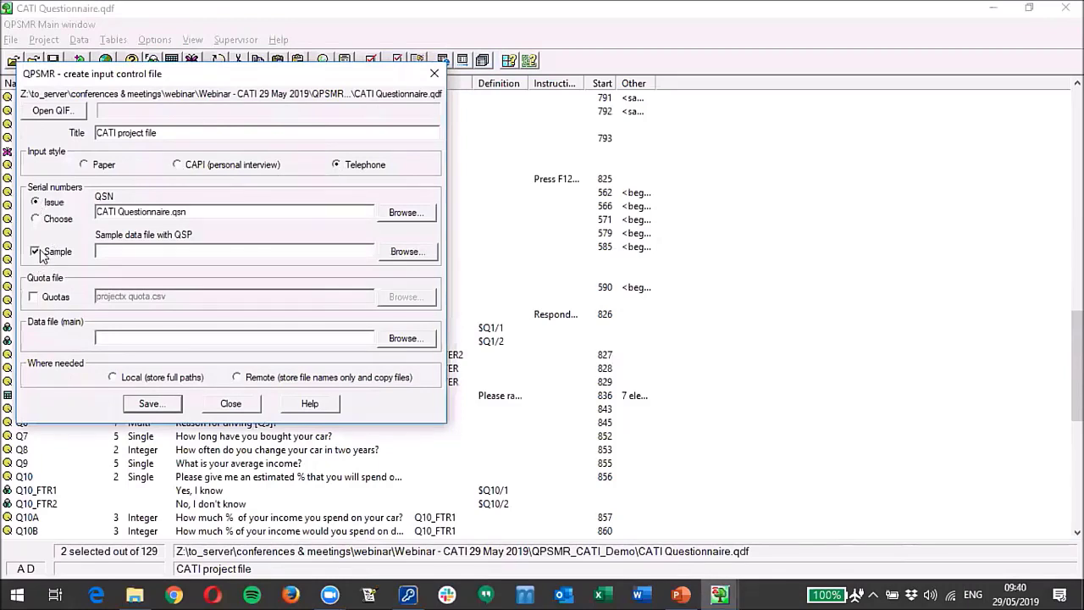
left_click(405, 252)
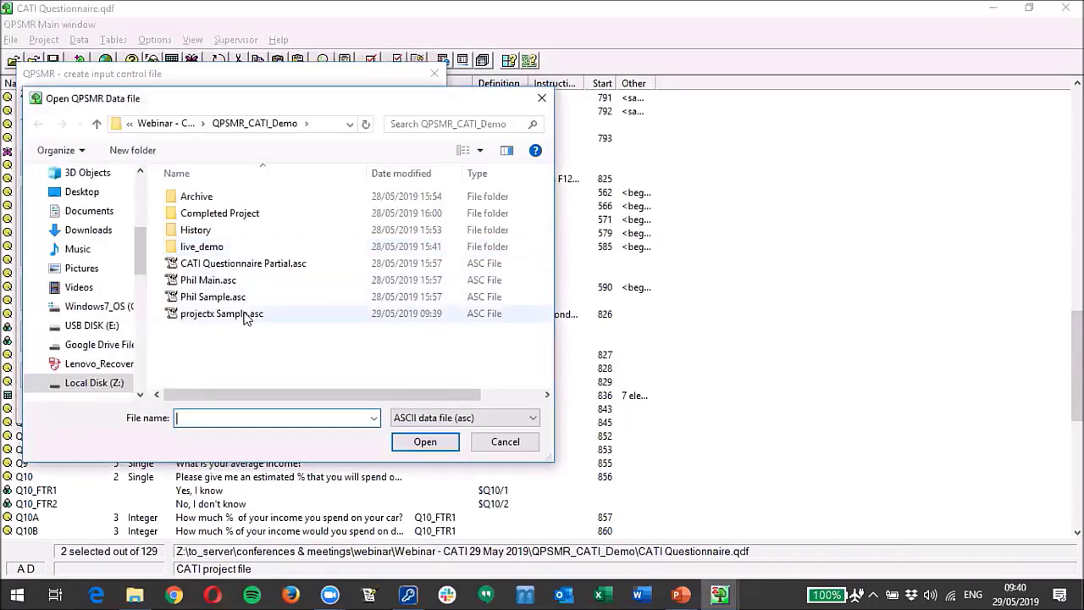
double_click(243, 315)
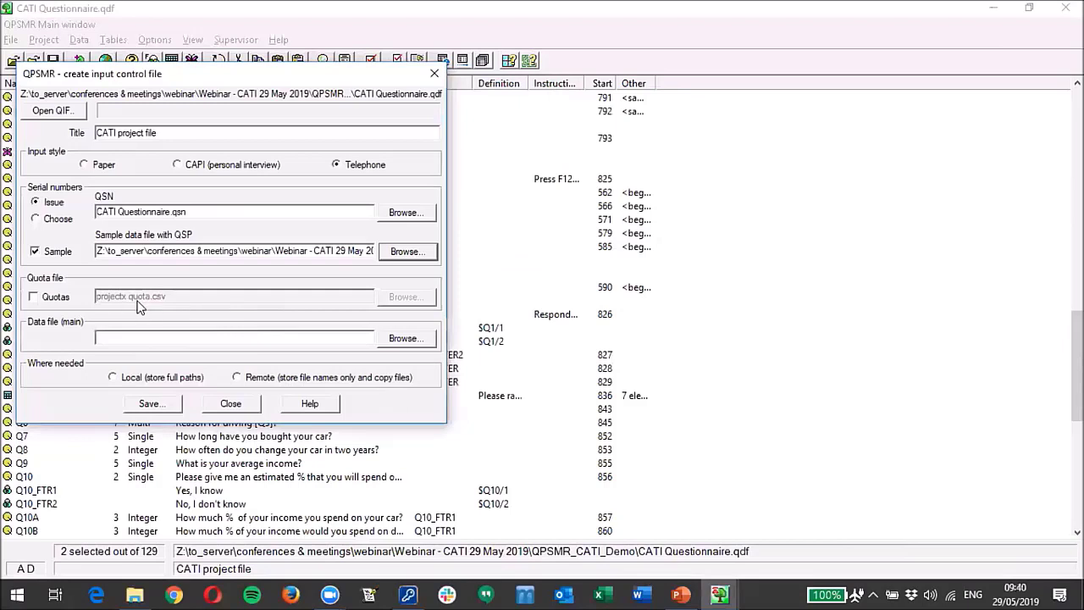
left_click(37, 298)
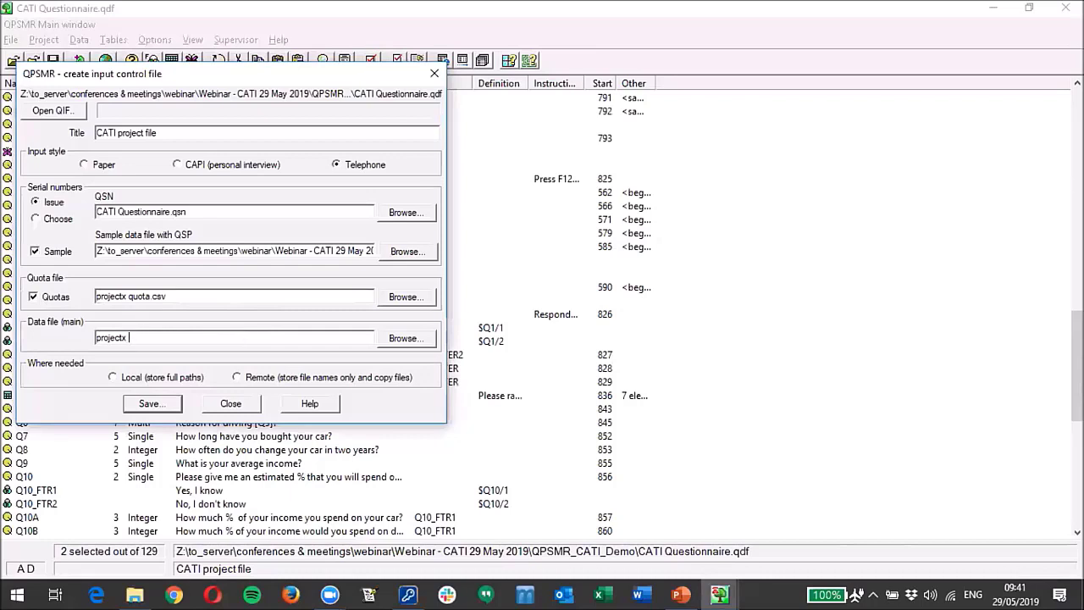
left_click(113, 378)
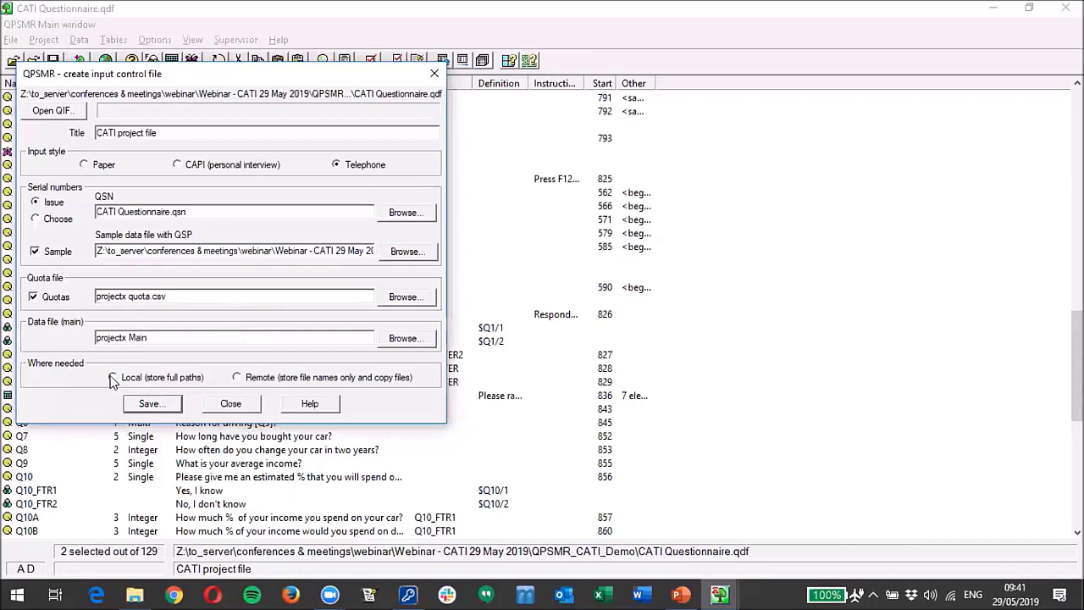
Step: Save the input file as projectx CATI Survey with the last serial input at 0, and close the input control file setup
left_click(148, 405)
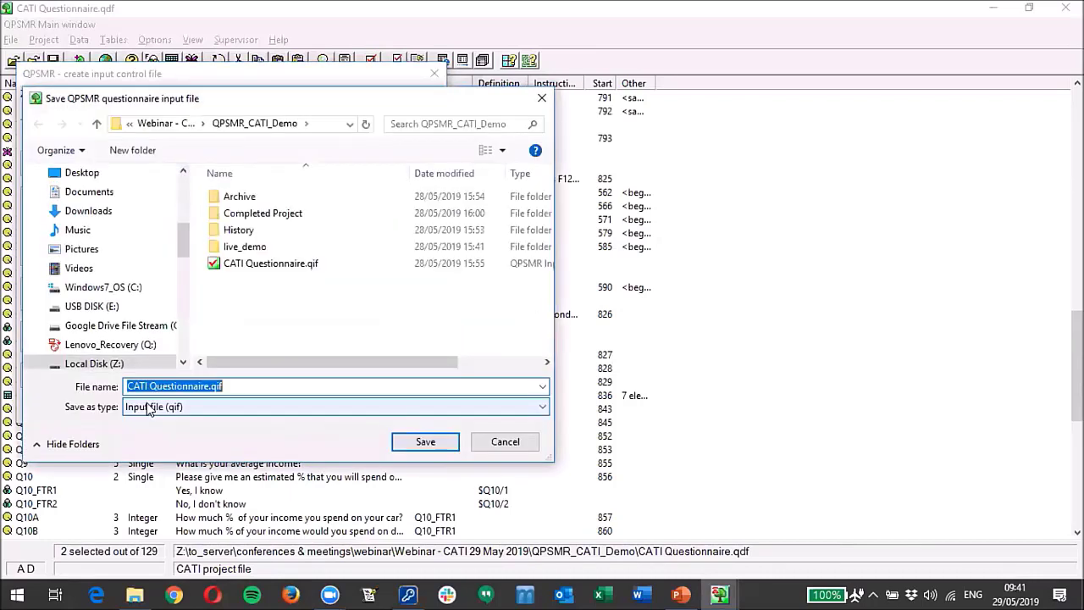
type("p")
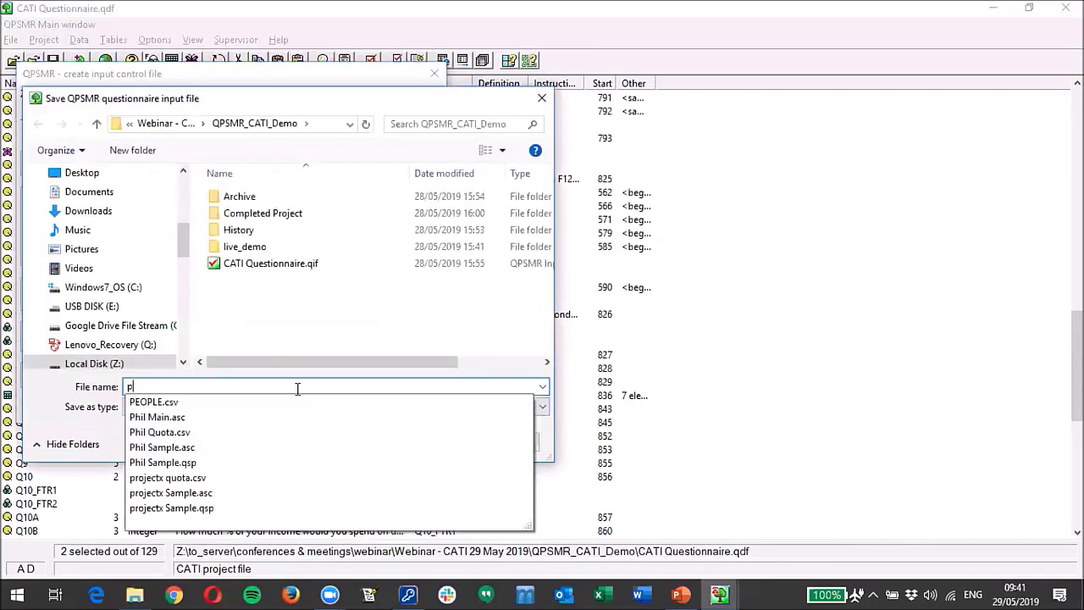
type("roject")
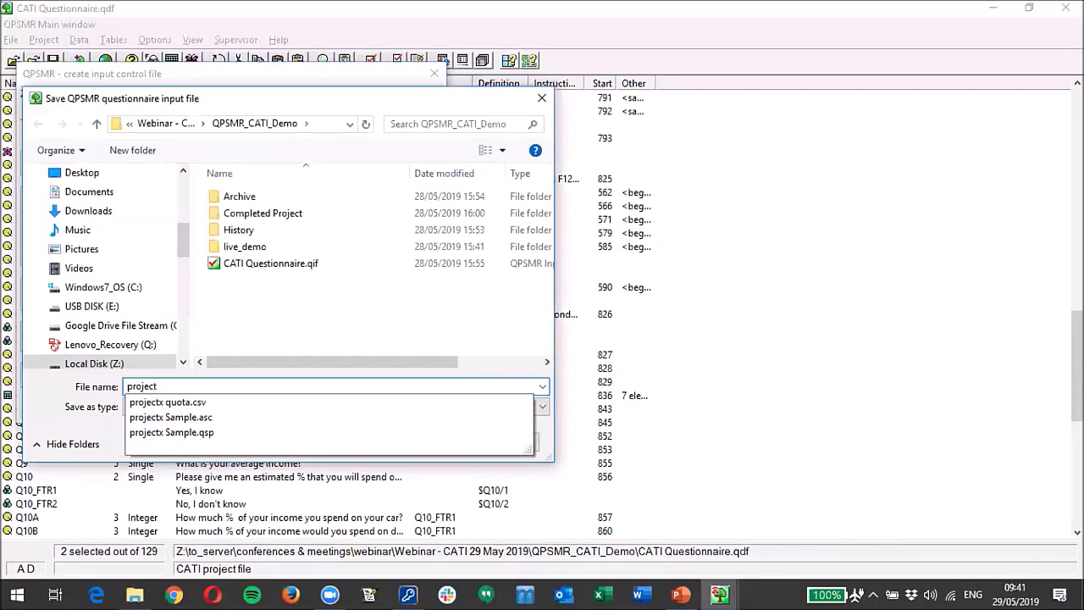
type("x CATI Survey")
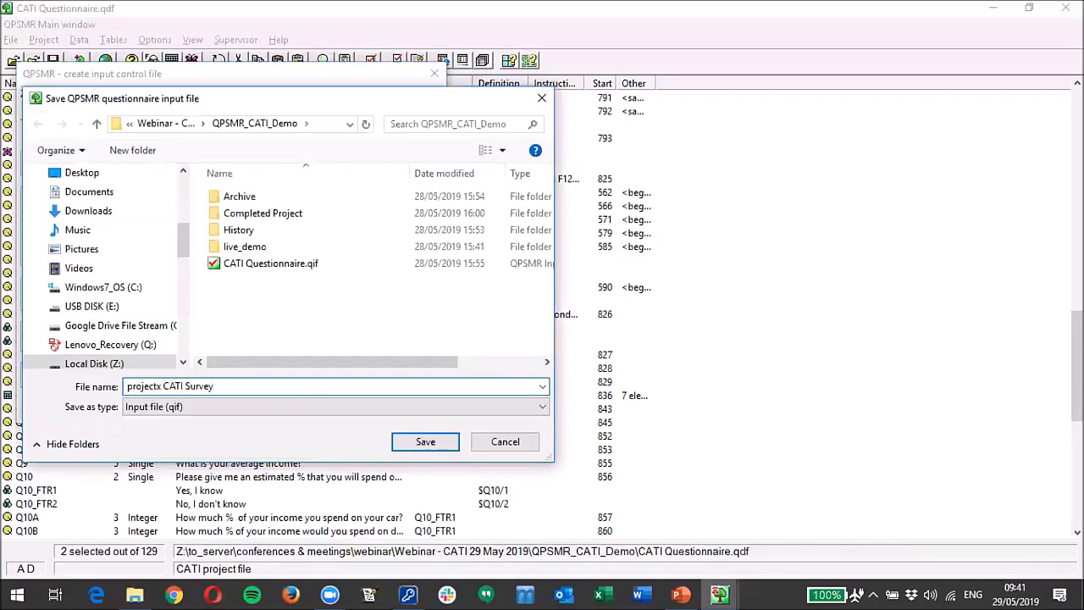
key("Return")
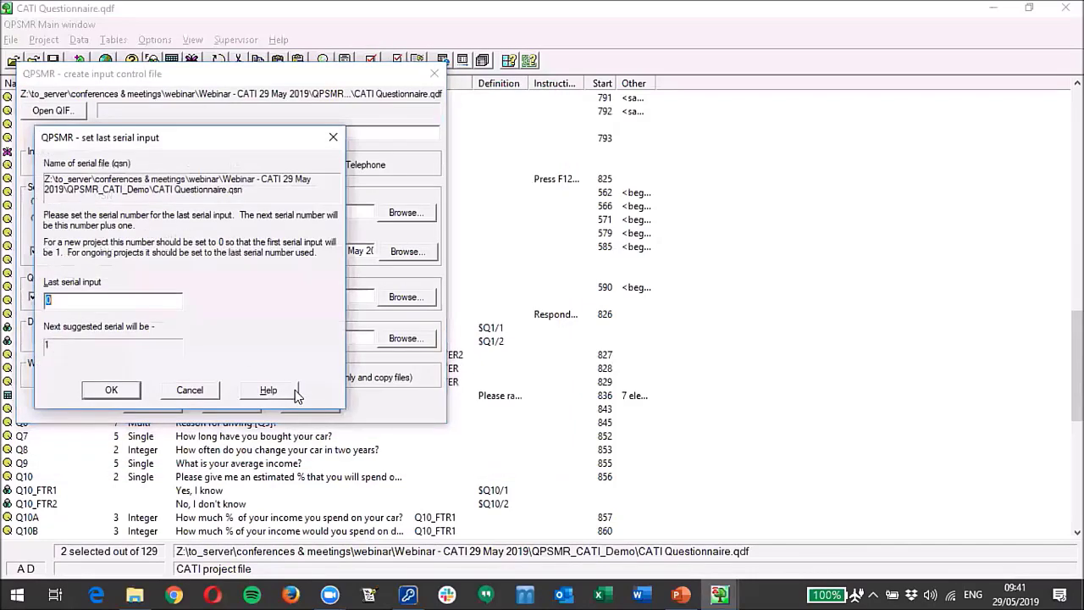
left_click(110, 391)
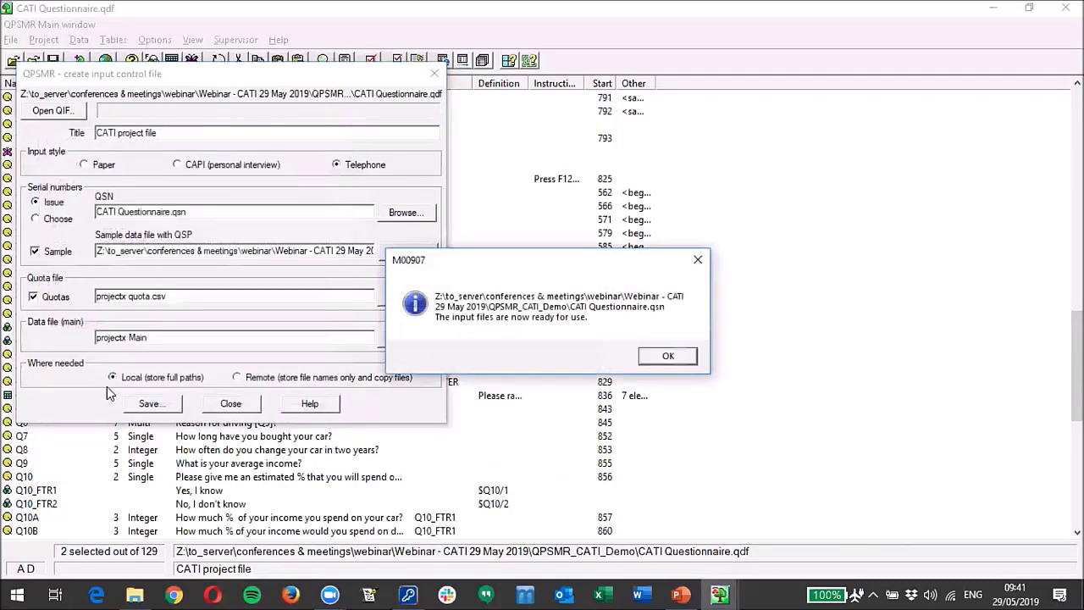
left_click(684, 362)
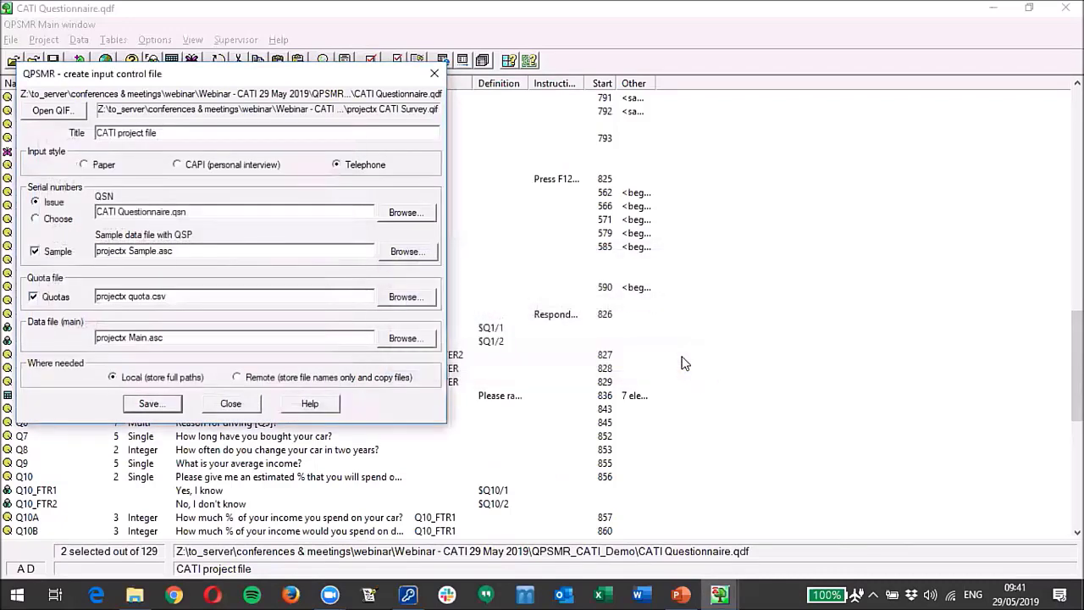
left_click(230, 404)
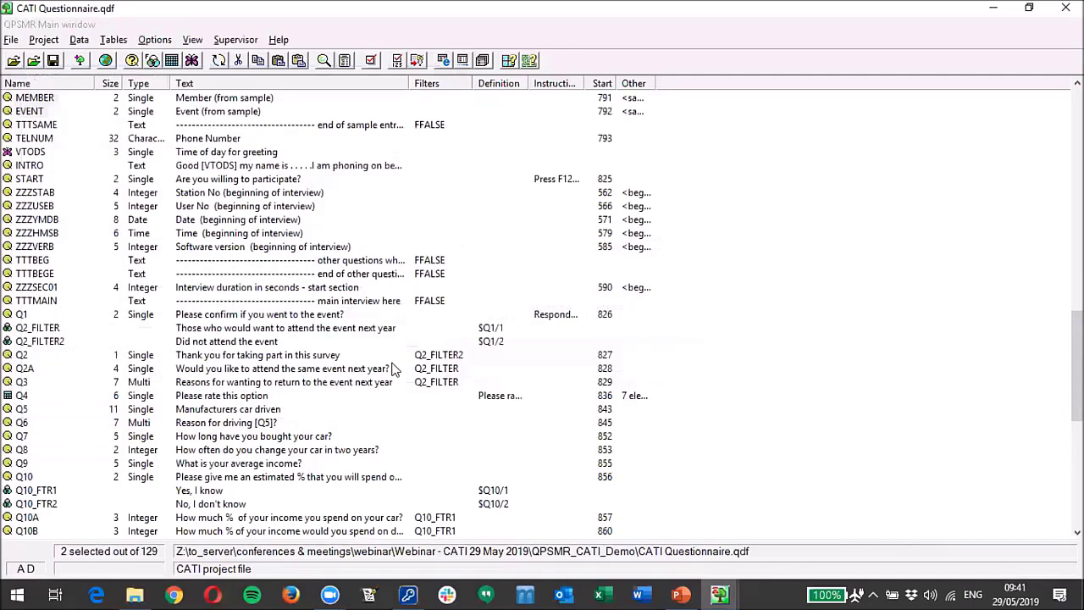
Step: Switch to File Explorer, open CATI Questionnaire.qif from the QPSMR_CATI_Demo folder, and enter telephone input as the listed interviewer
mouse_move(136, 593)
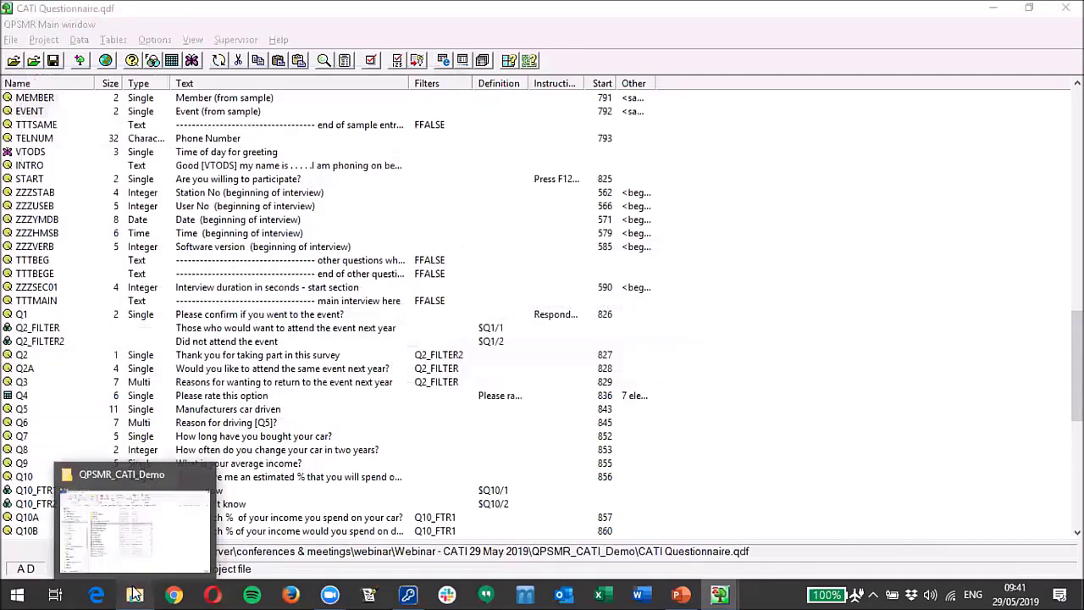
left_click(134, 593)
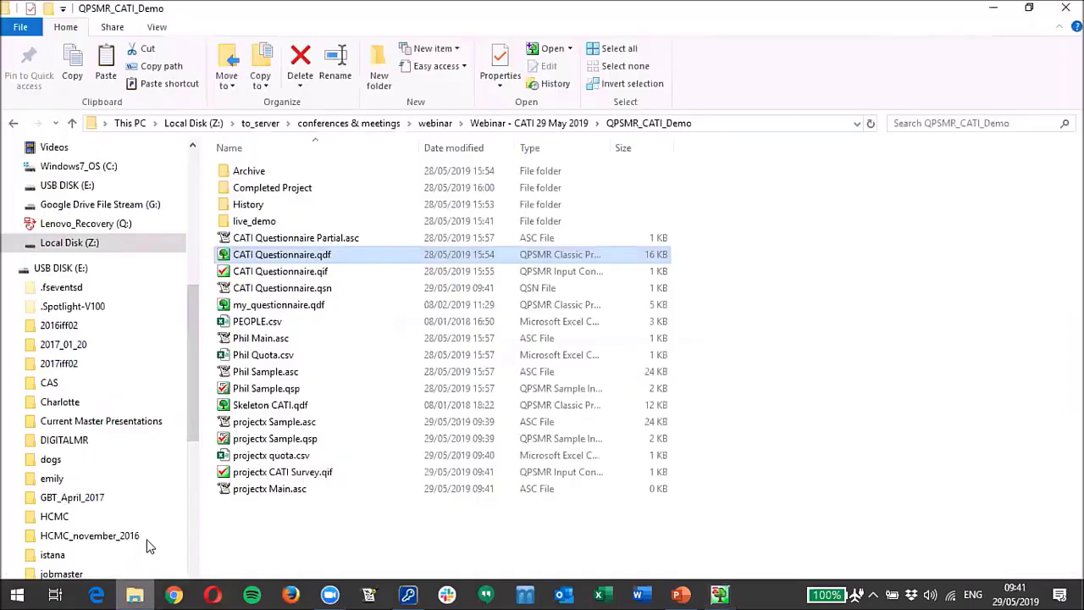
left_click(292, 277)
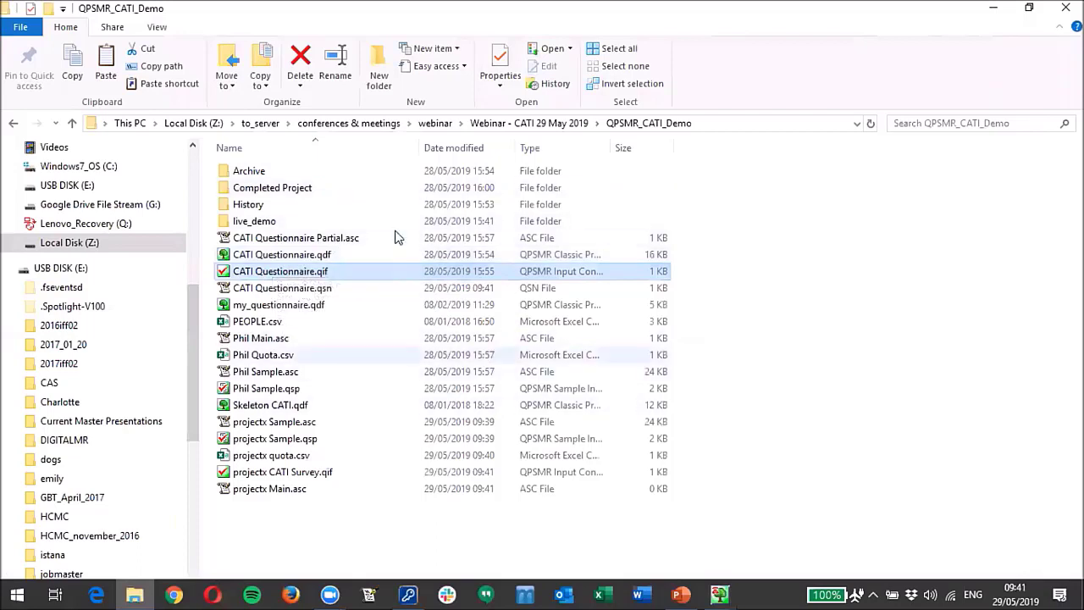
double_click(297, 275)
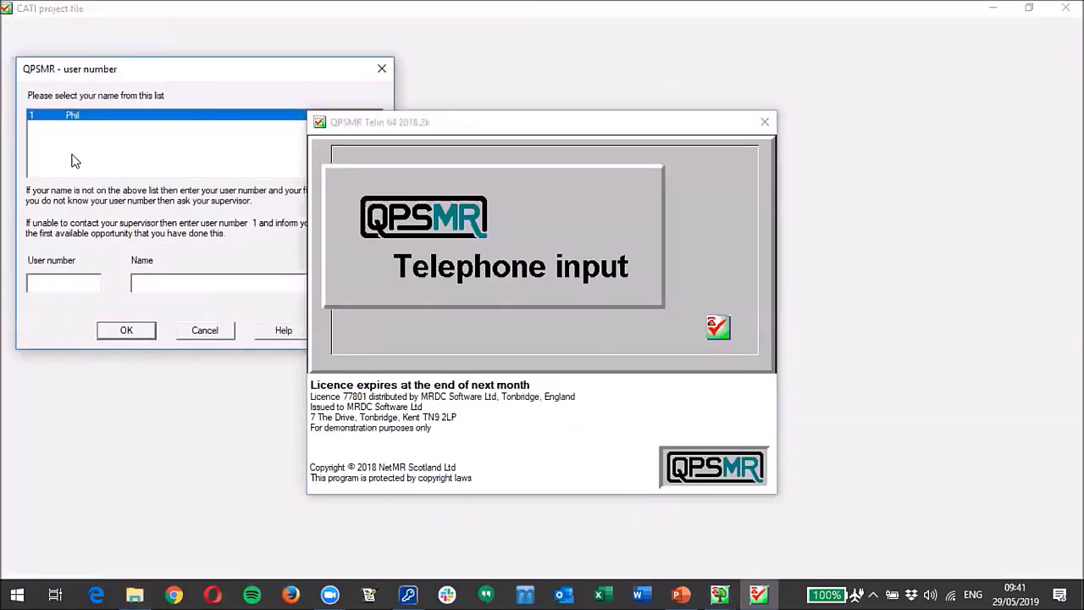
left_click(127, 331)
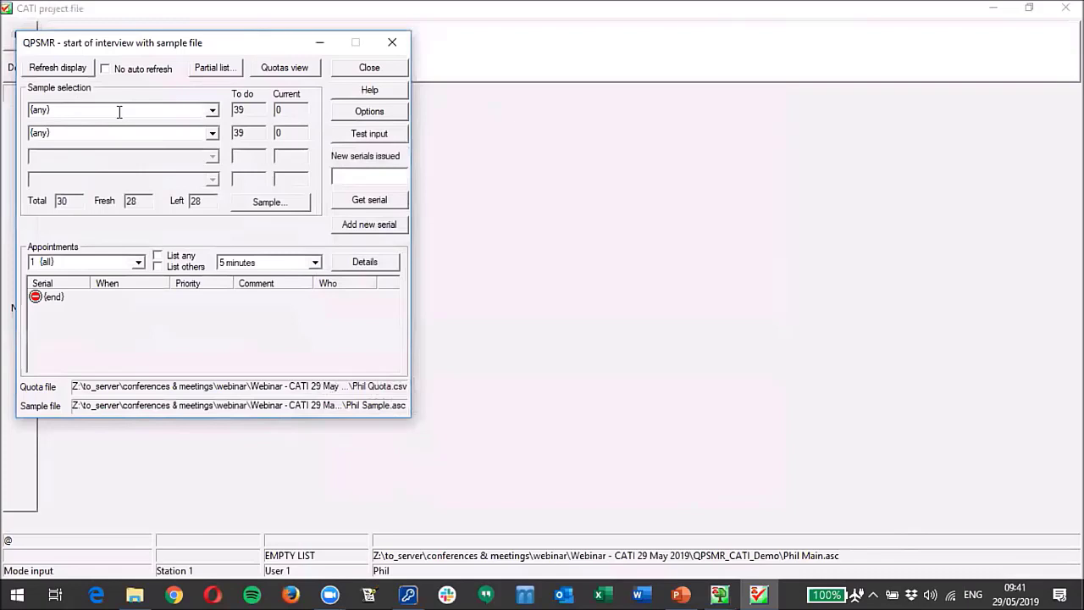
Step: Set the first sample selection to Member, retrieve a sample record, and proceed to its interview
left_click(207, 111)
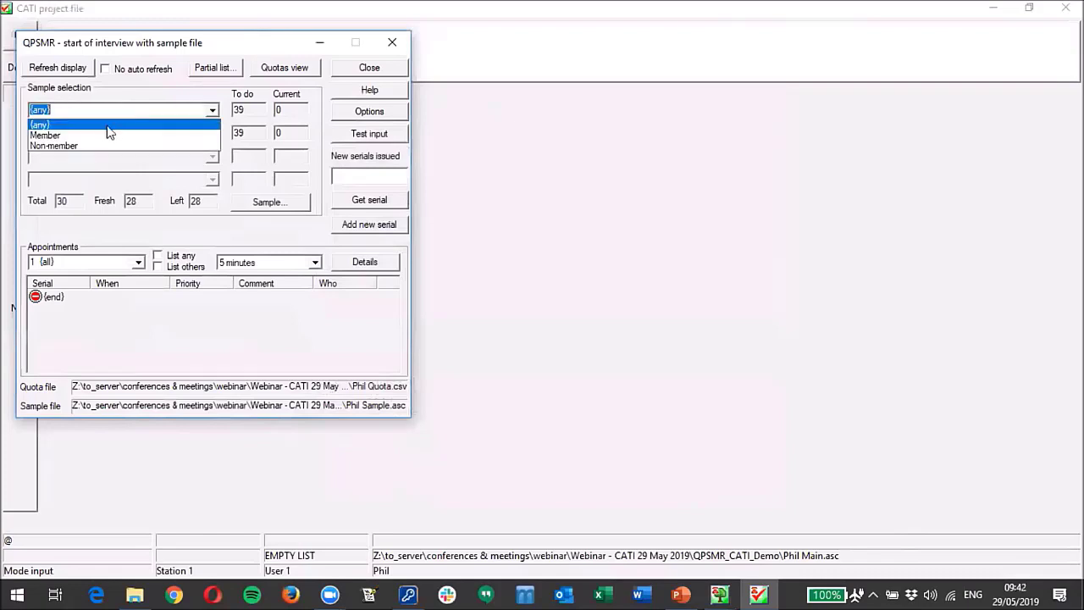
left_click(64, 127)
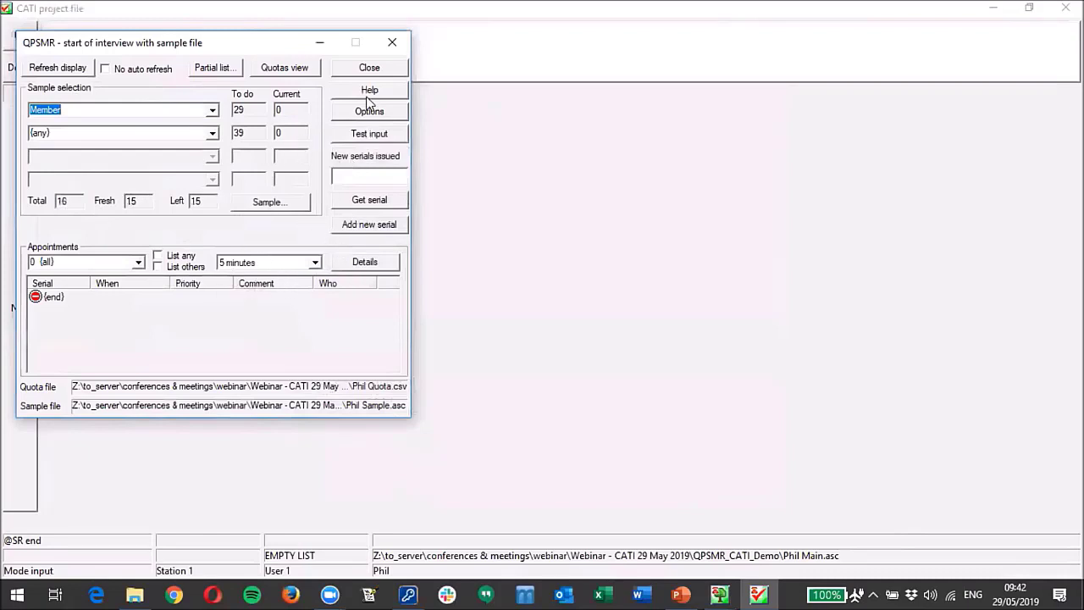
left_click(265, 204)
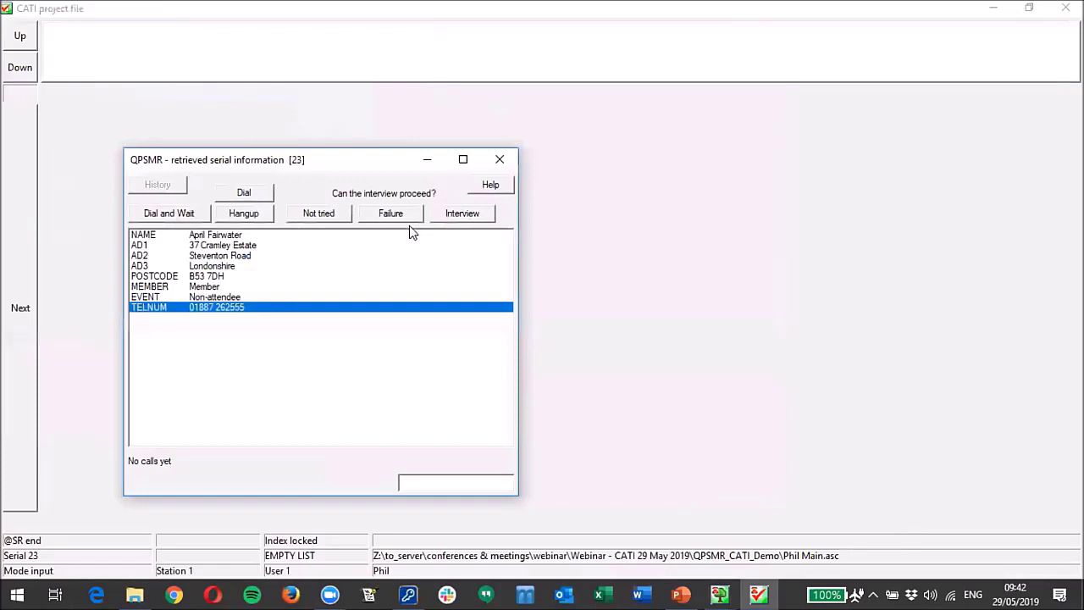
left_click(458, 214)
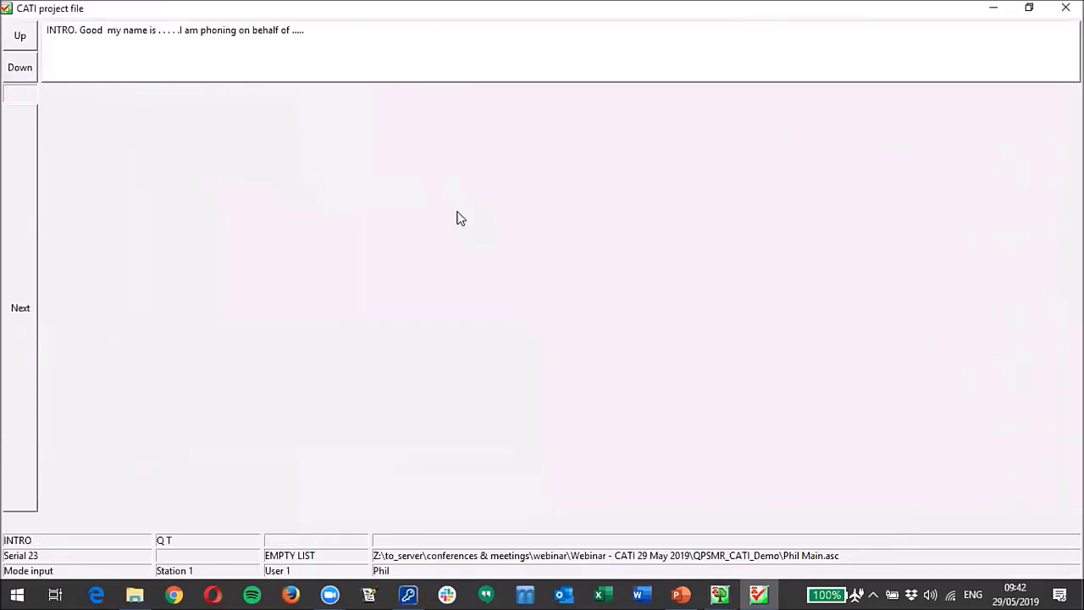
Step: Pass the introduction, accept participation with Yes, answer Q1 as Attended the event, and answer Q2A with Yes, maybe
left_click(24, 315)
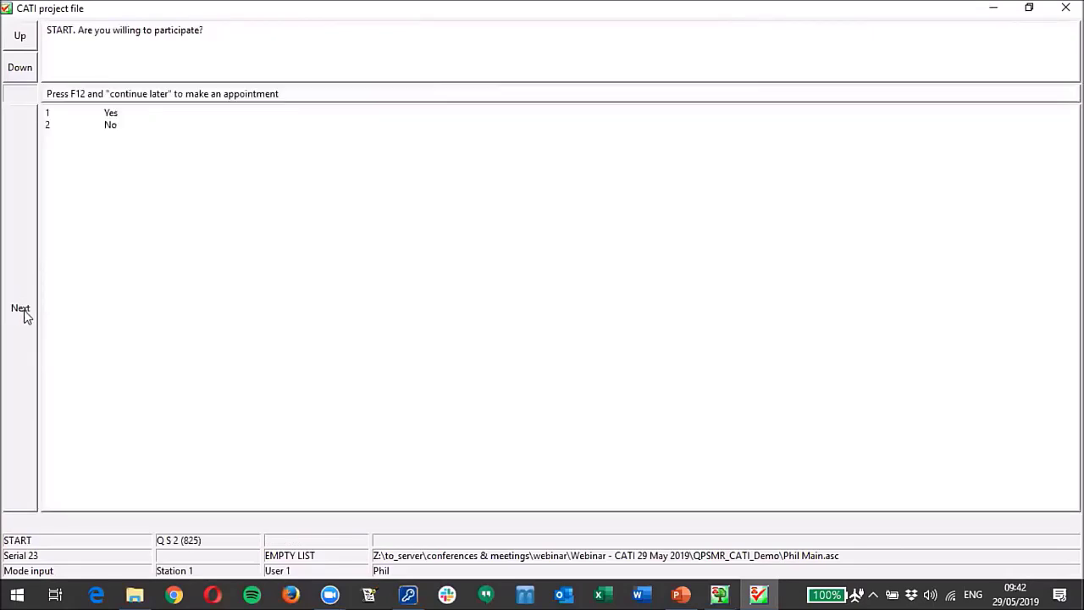
left_click(109, 116)
left_click(18, 281)
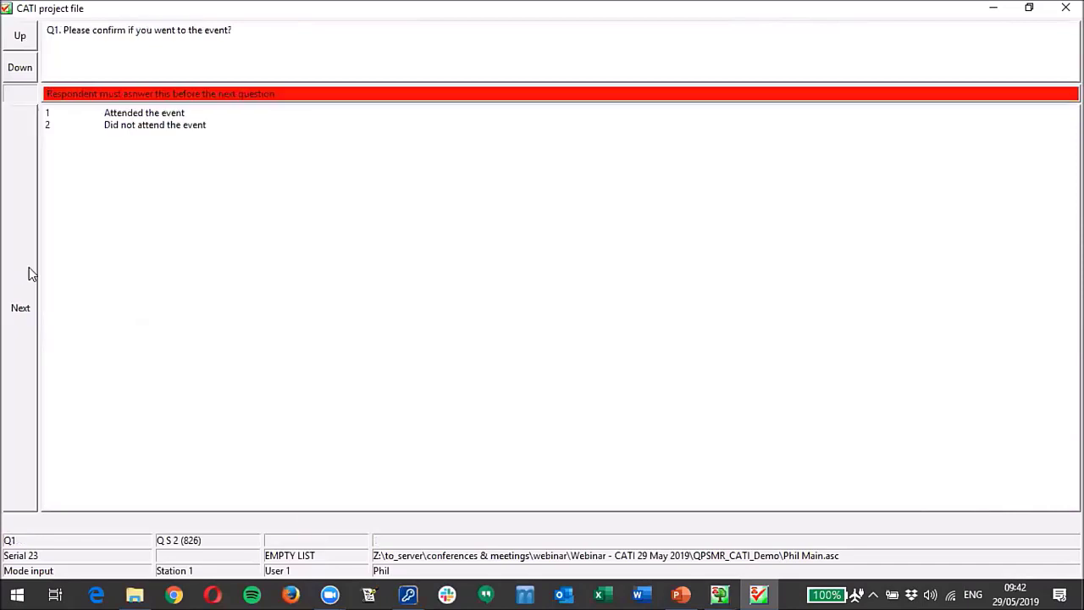
left_click(26, 231)
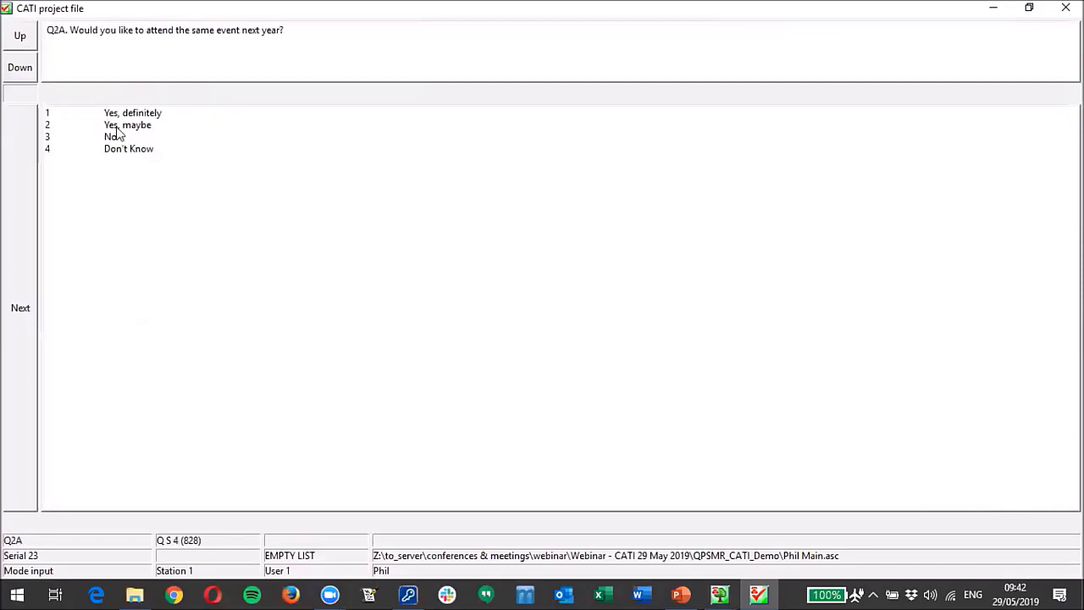
left_click(118, 127)
left_click(34, 195)
Step: Answer Q3 with Ease of booking tickets and Children activities as the reasons for returning next year
left_click(108, 128)
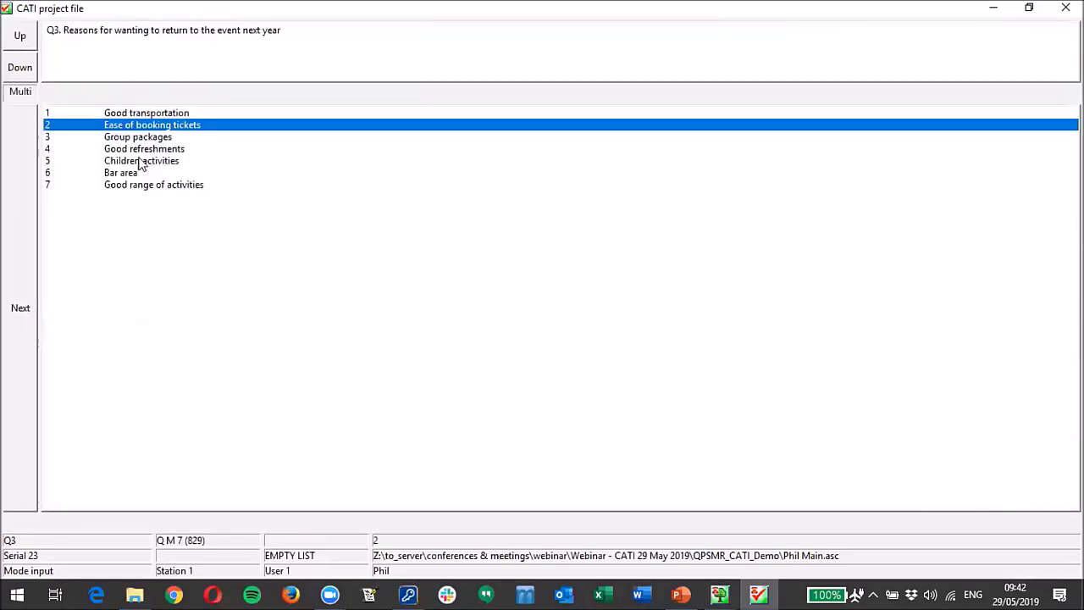
left_click(140, 161)
left_click(24, 206)
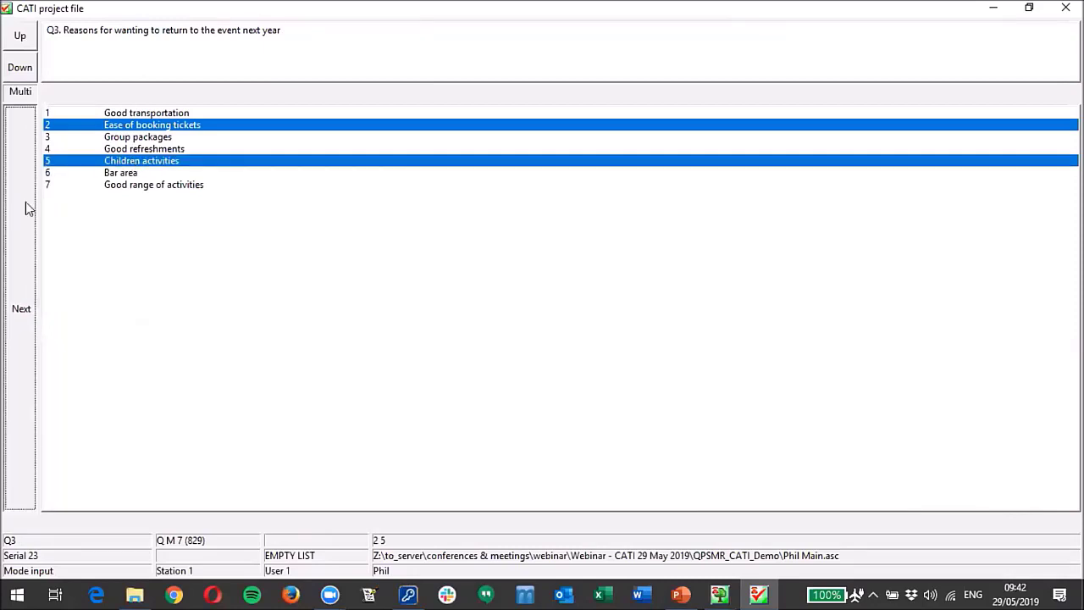
Step: Rate the first four Q4 options in order as Average, Good, Poor and Good
left_click(132, 138)
left_click(29, 193)
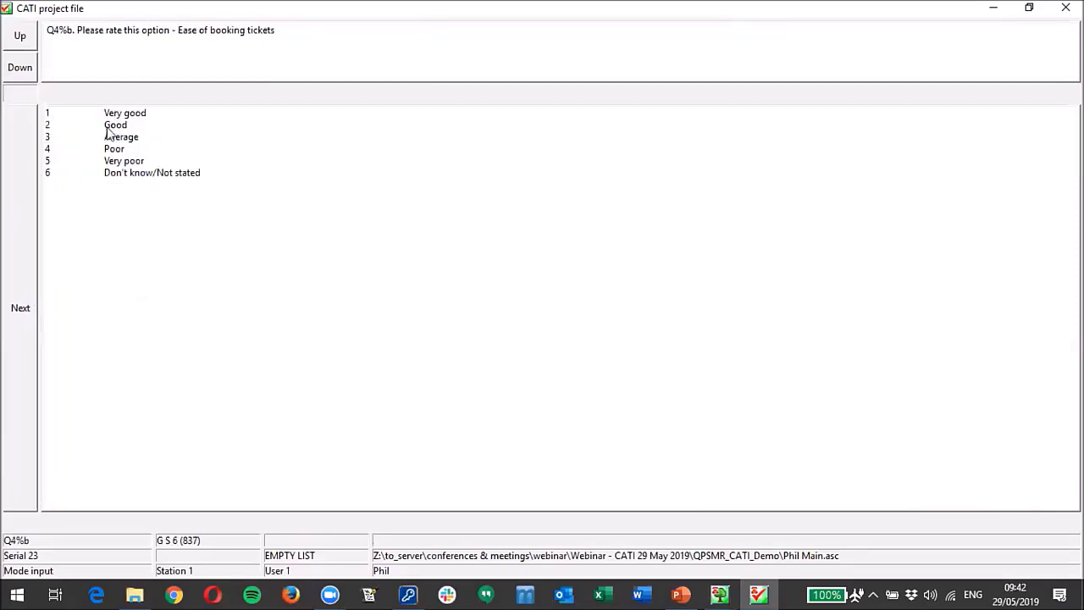
left_click(109, 128)
left_click(24, 228)
left_click(108, 151)
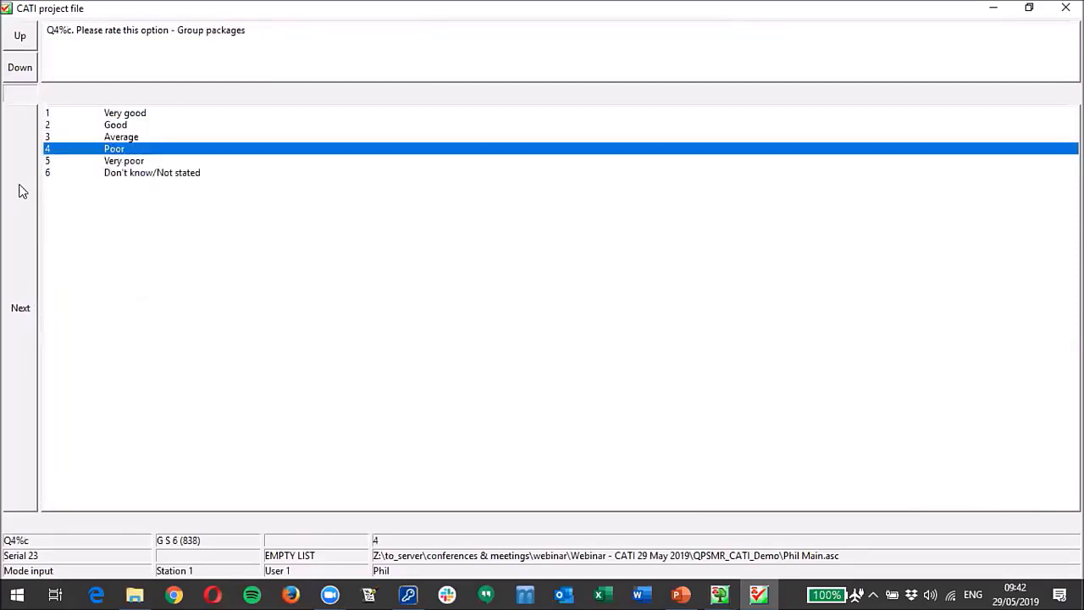
left_click(21, 190)
left_click(113, 129)
left_click(24, 200)
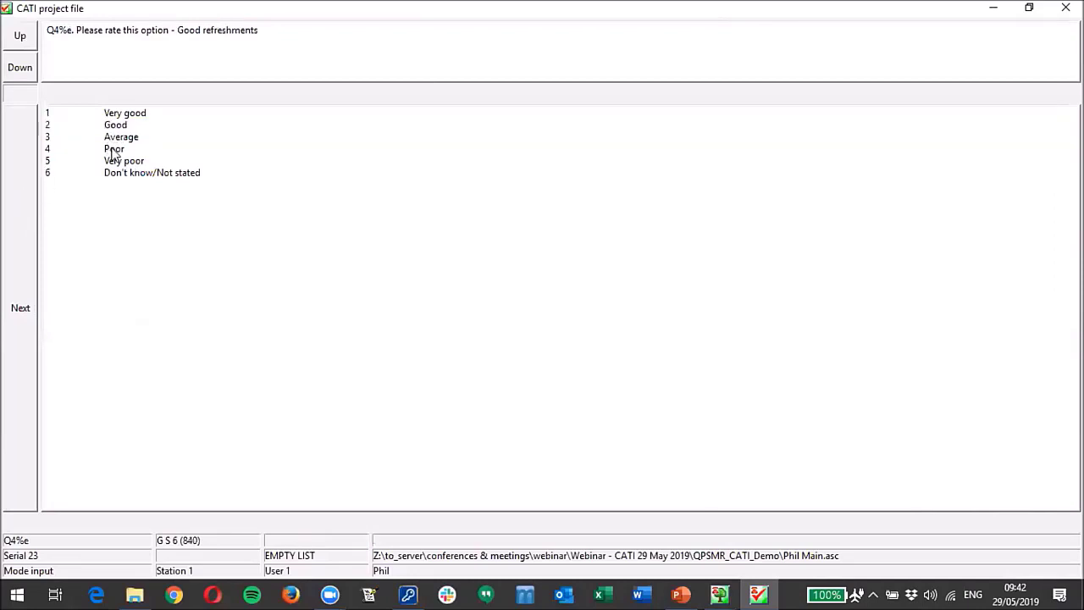
Step: Rate Good refreshments as Poor, Good bar range as Average, and the last Q4 option as Very poor
left_click(110, 153)
left_click(9, 159)
left_click(98, 136)
left_click(9, 183)
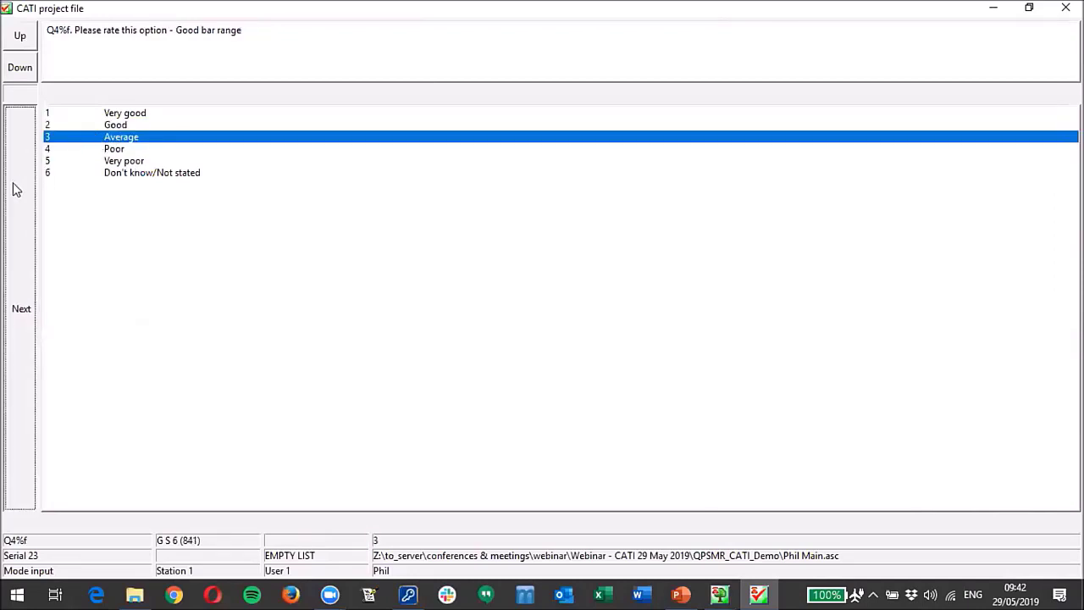
left_click(103, 161)
left_click(8, 182)
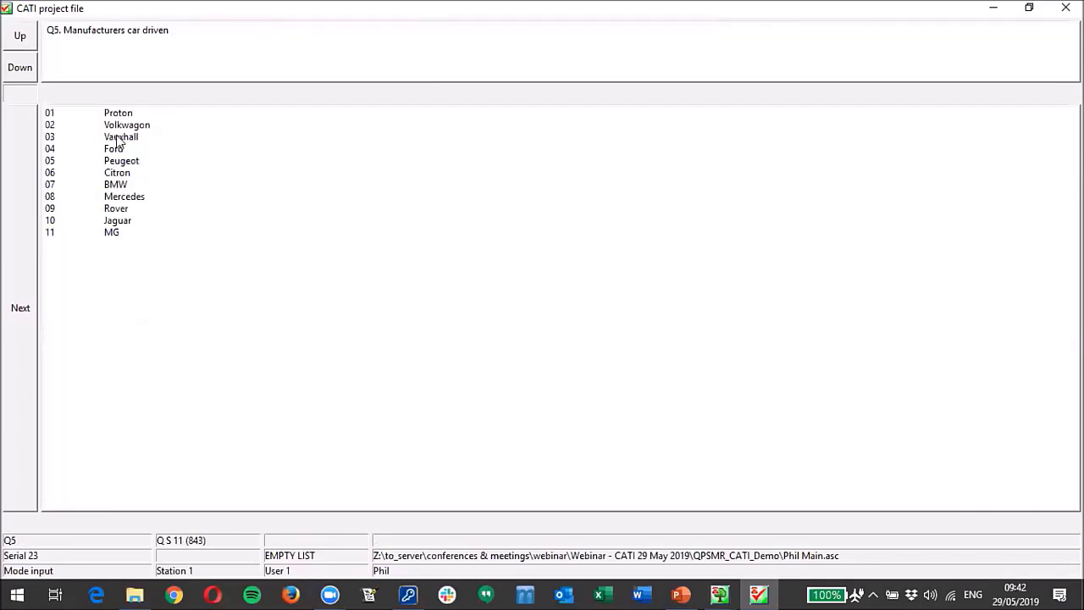
Step: Answer Q5 with Vauxhall and Q6 with After sales services, and record how long the car has been owned in Q7
left_click(120, 137)
left_click(24, 216)
left_click(134, 163)
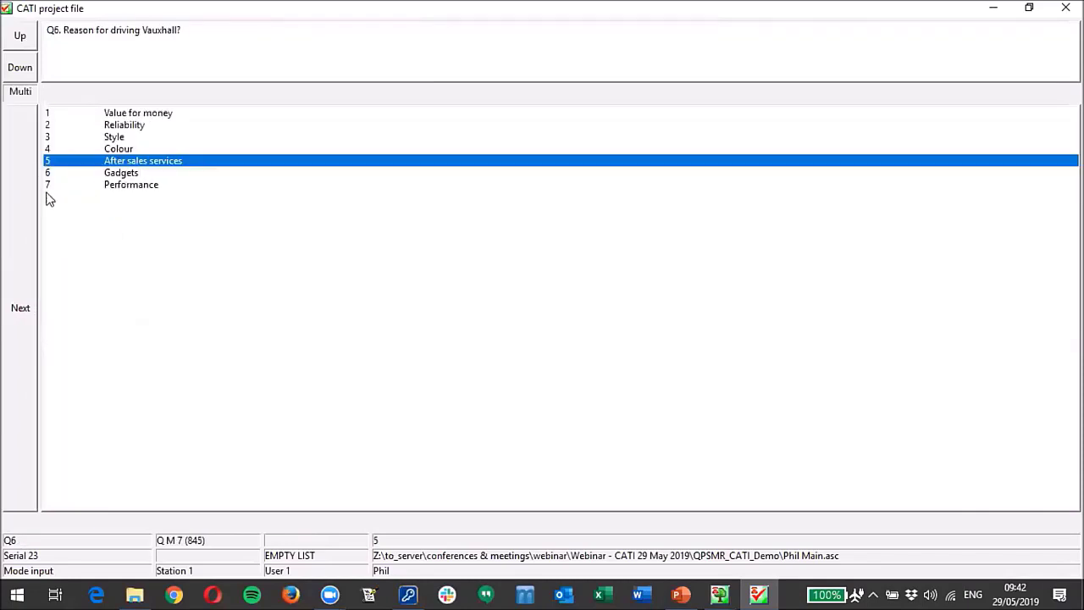
left_click(13, 208)
left_click(108, 138)
left_click(20, 185)
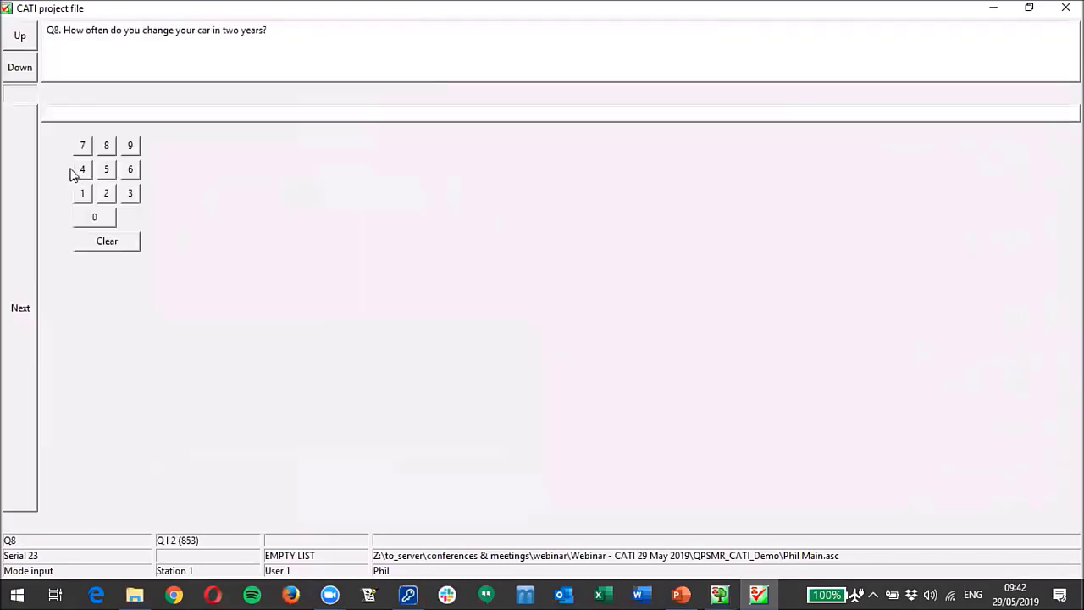
Step: Enter 2 for how often the car is changed in Q8 and choose Between 30001 to 40000 as the Q9 income
left_click(107, 199)
left_click(23, 224)
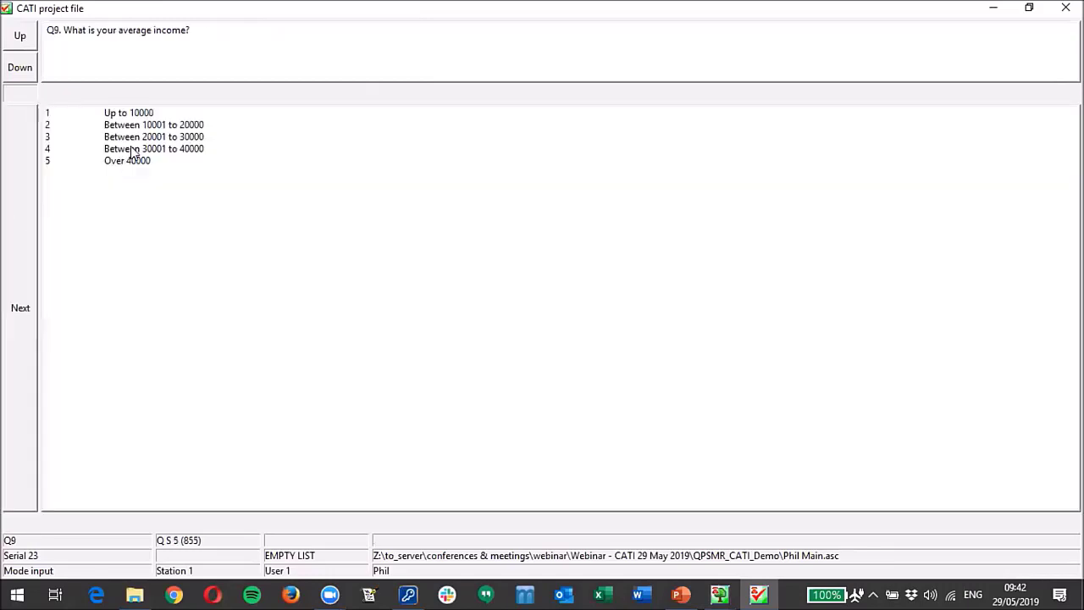
left_click(134, 150)
left_click(11, 215)
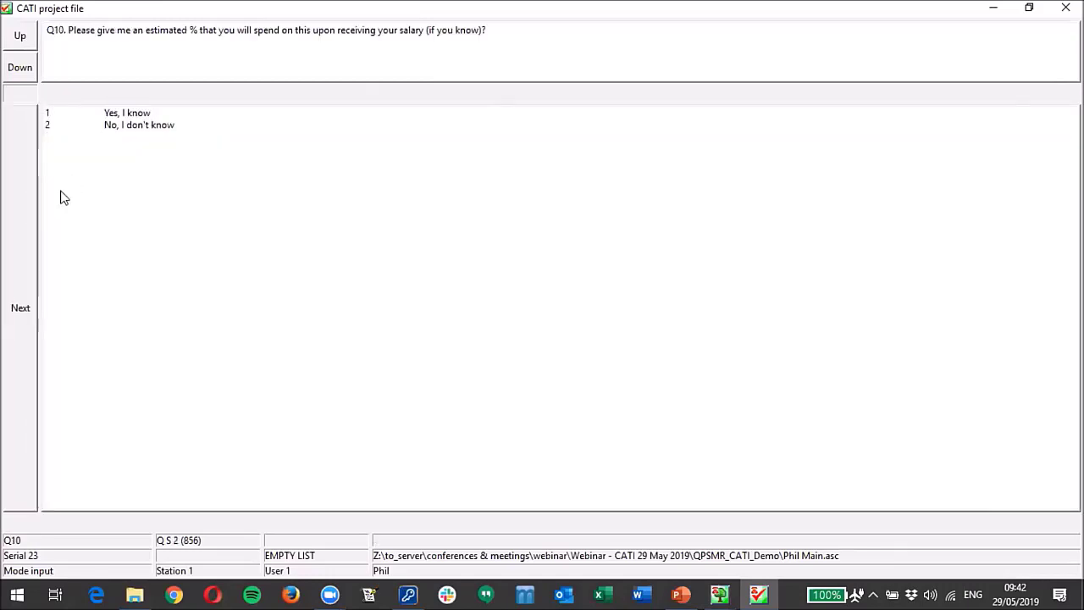
Step: Answer Q10 with No, I don't know, and Q11 with Good Price
left_click(140, 127)
left_click(25, 241)
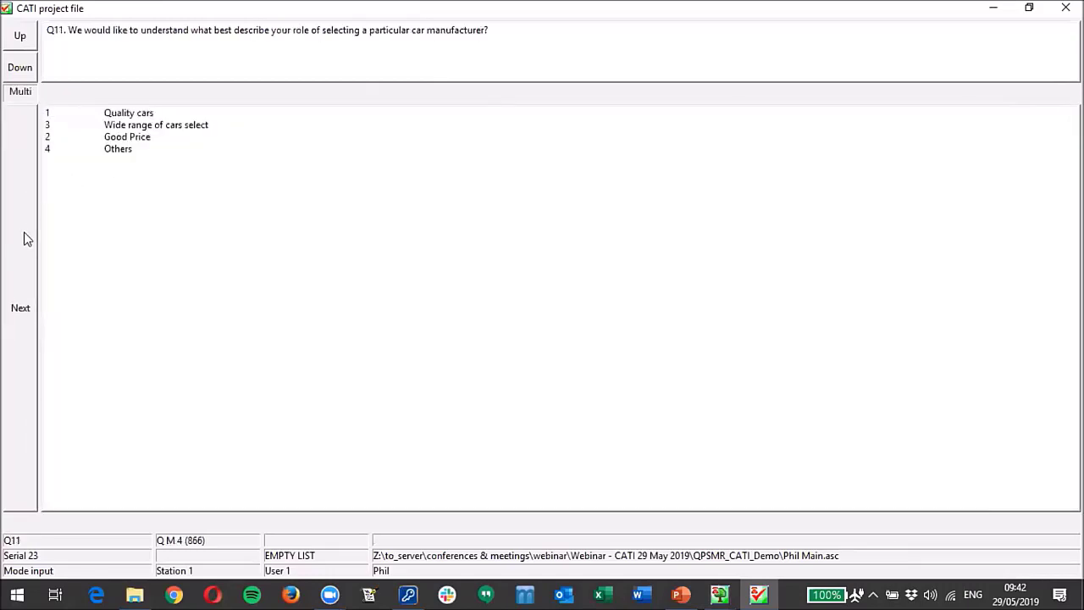
left_click(128, 138)
left_click(14, 204)
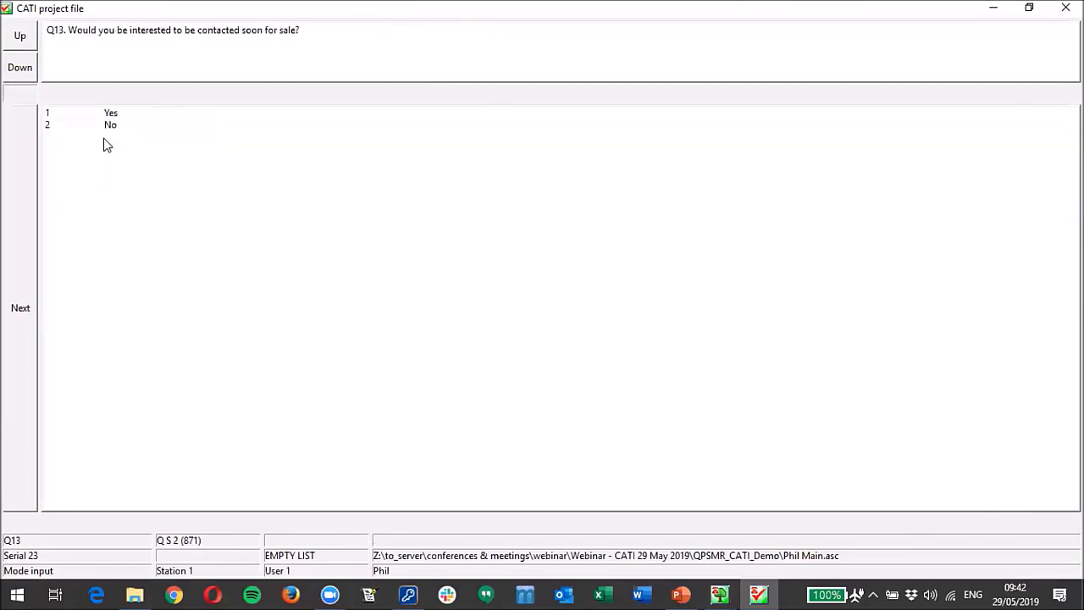
Step: Decline sales contact in Q13 with No and advance to the closing message of the interview
left_click(109, 128)
left_click(21, 226)
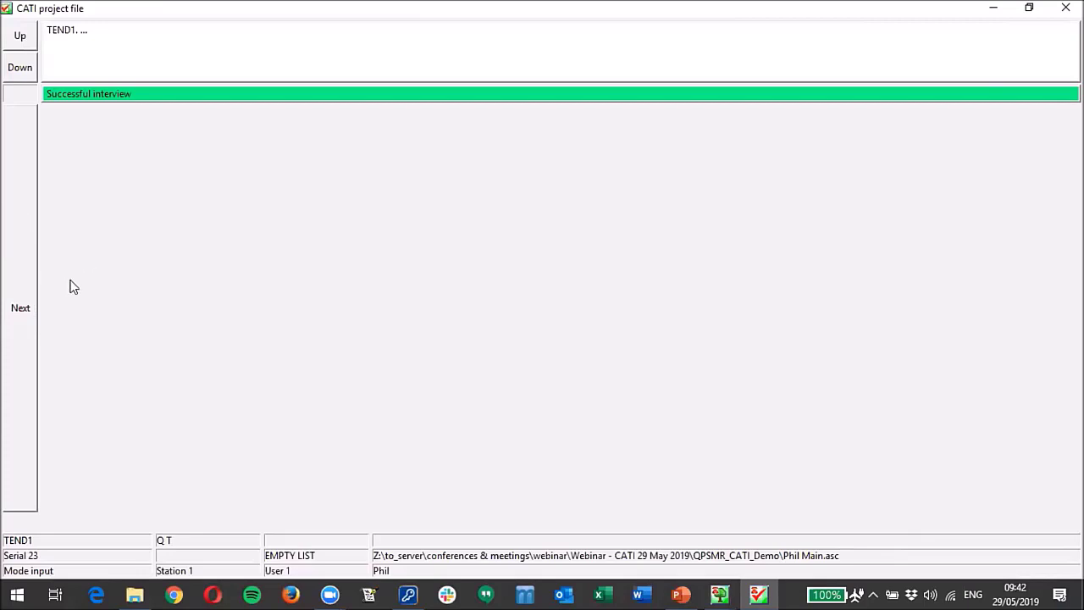
left_click(19, 335)
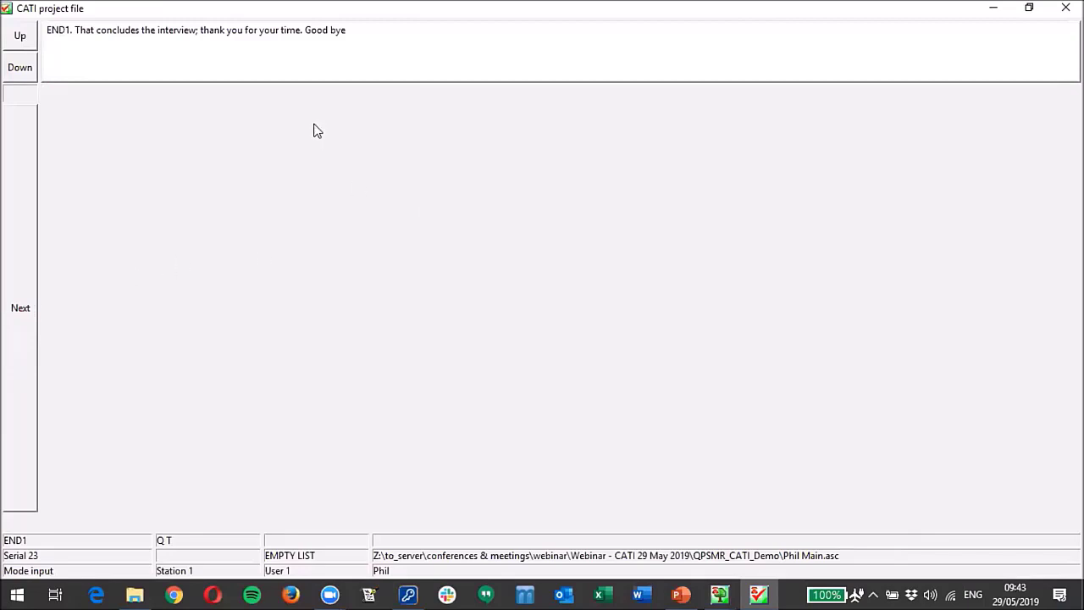
Step: Save the completed questionnaire and start an interview with the next respondent from the Member sample
left_click(21, 299)
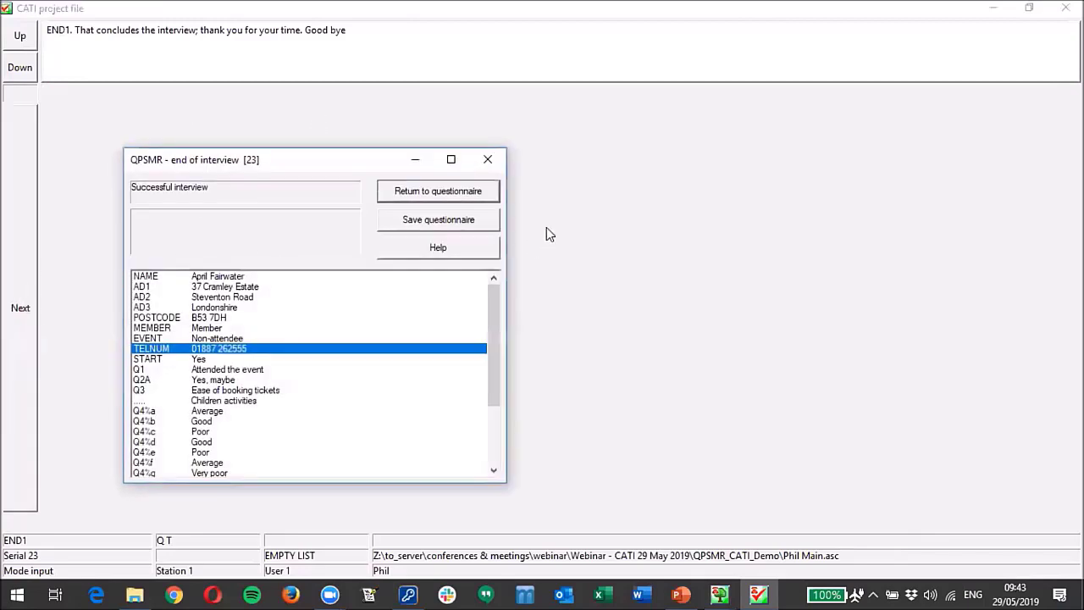
left_click(449, 222)
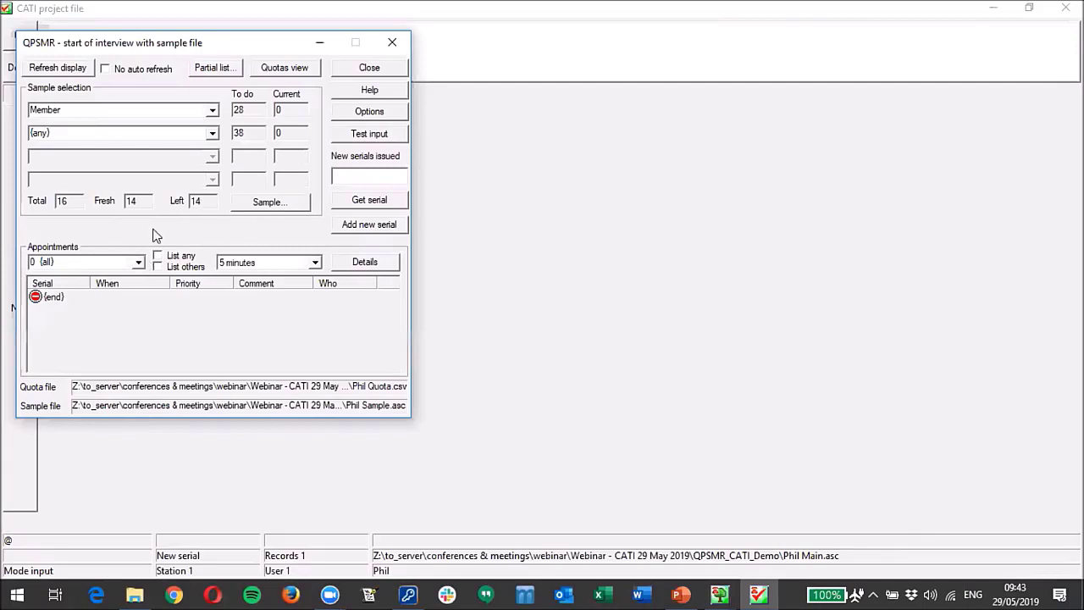
left_click(269, 202)
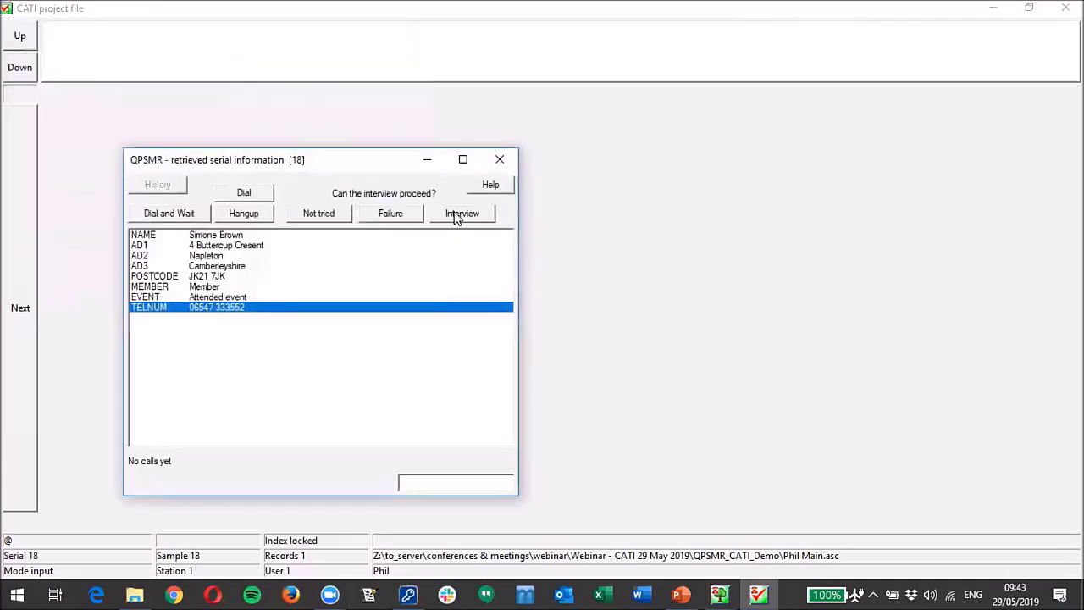
left_click(460, 213)
left_click(34, 271)
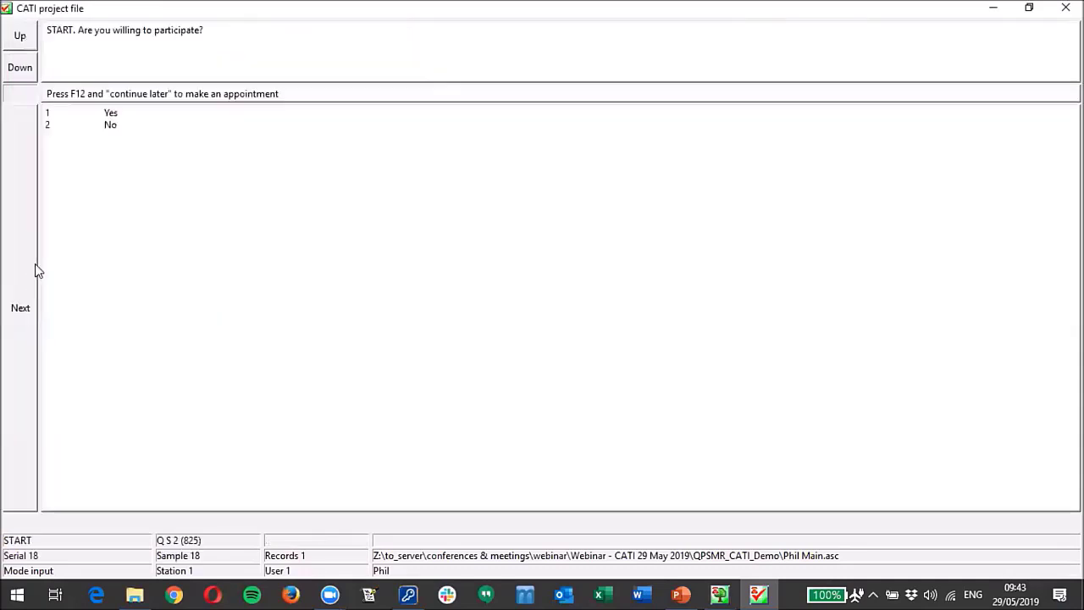
Step: Answer the START question on willingness to participate with Yes and Q1 with Attended the event
left_click(112, 116)
left_click(34, 227)
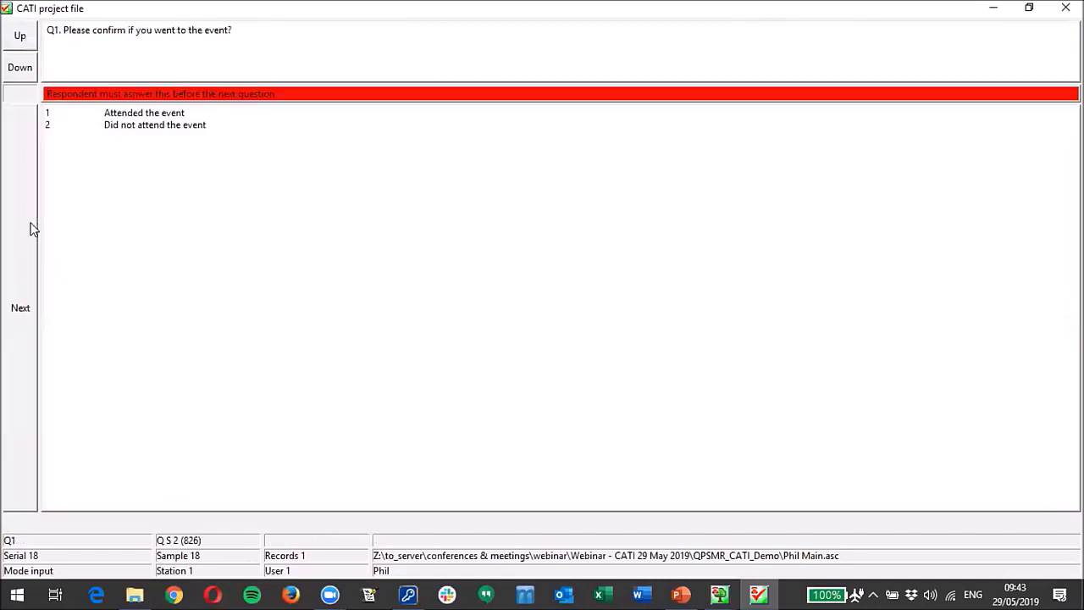
left_click(137, 114)
left_click(29, 217)
Step: Answer Q2A with Yes, maybe, and choose Group packages as the Q3 reason for returning
left_click(150, 127)
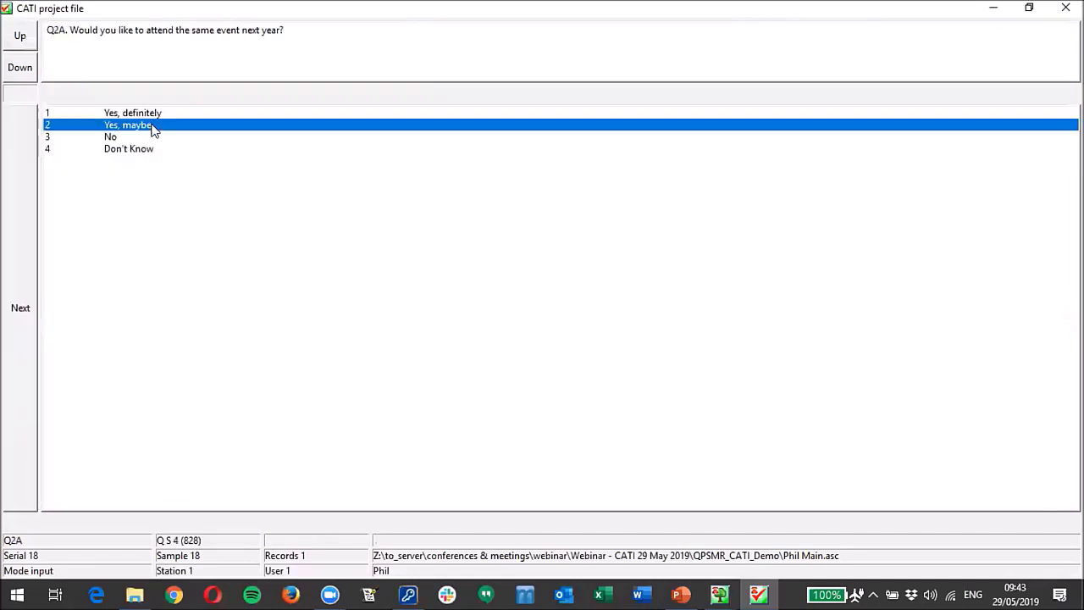
left_click(25, 220)
left_click(137, 137)
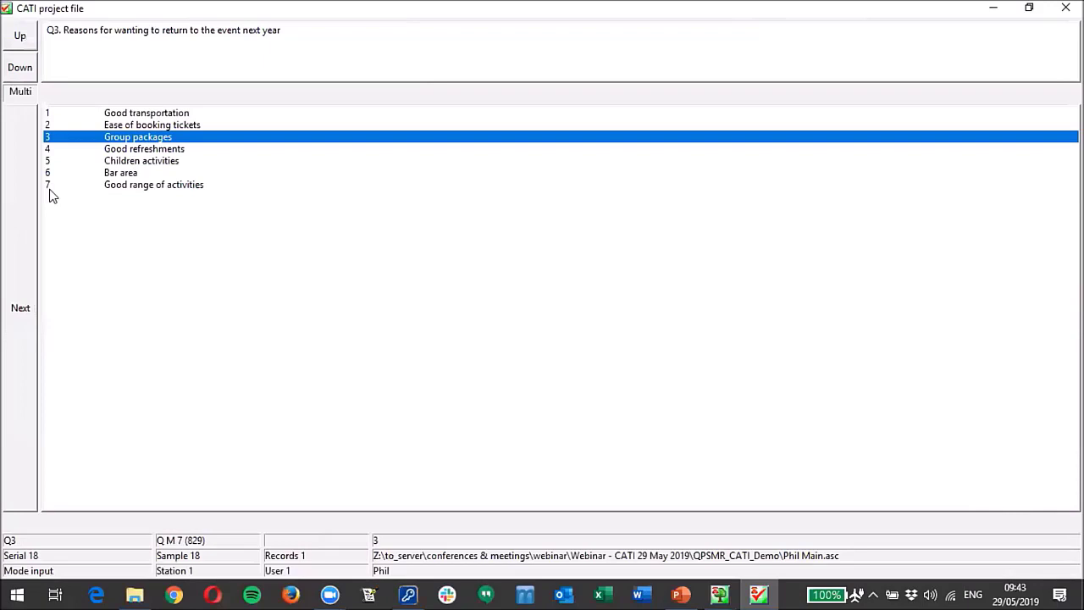
left_click(28, 256)
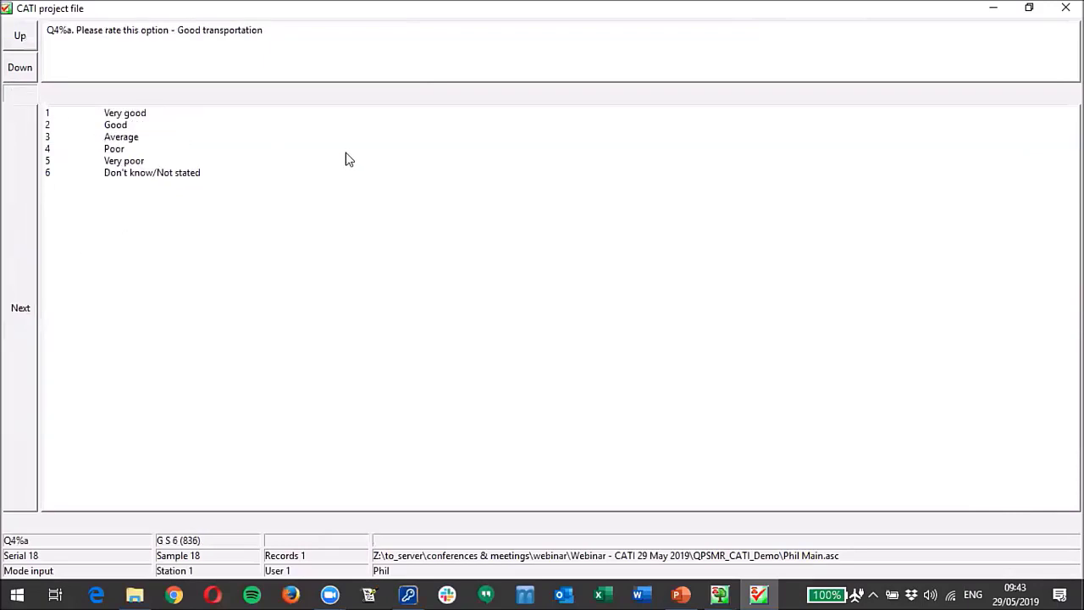
Step: Suspend the interview at Q4 to continue later and set the appointment to 30 May 2019 at 19:00
key("Escape")
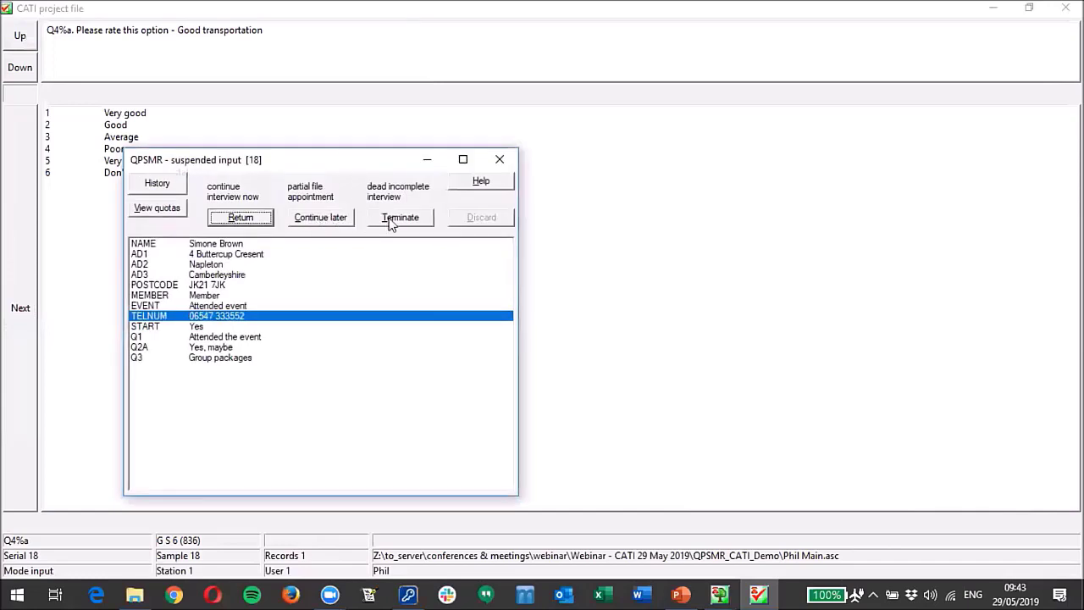
left_click(322, 217)
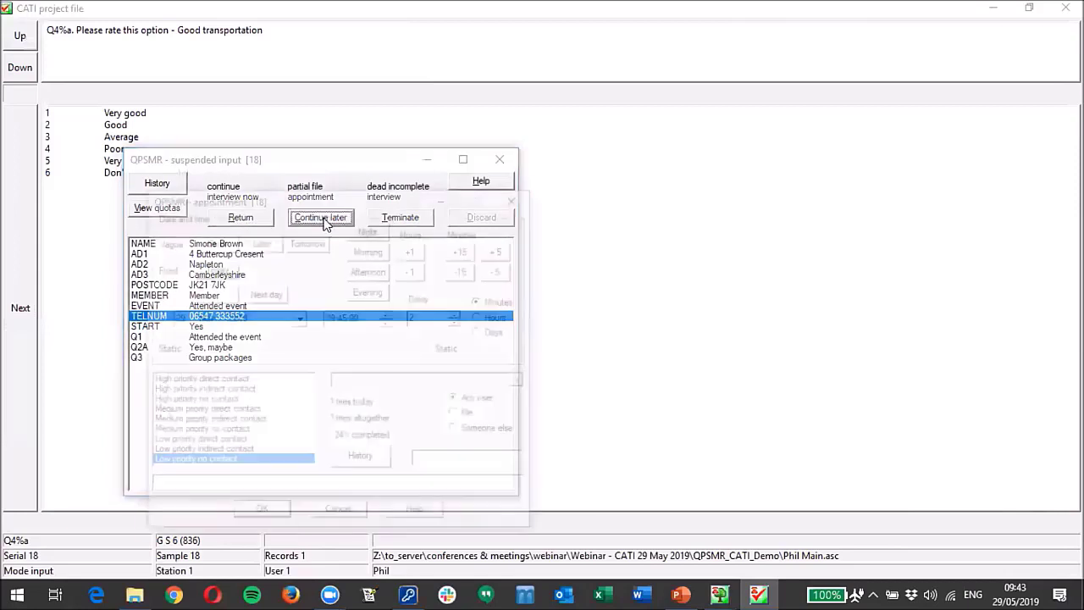
left_click(300, 319)
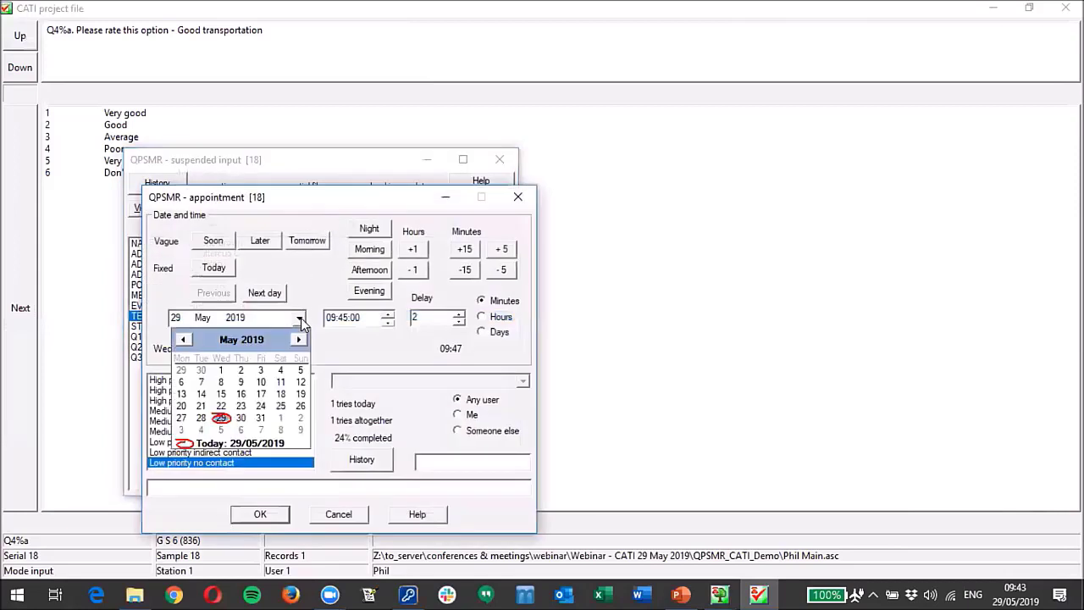
left_click(242, 417)
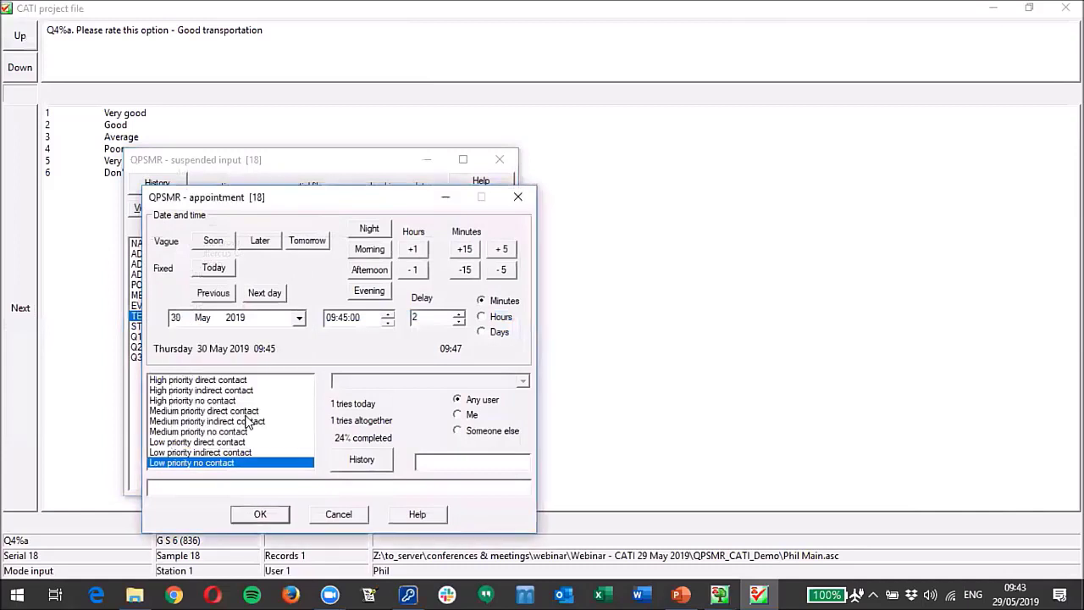
left_click(332, 319)
type("19")
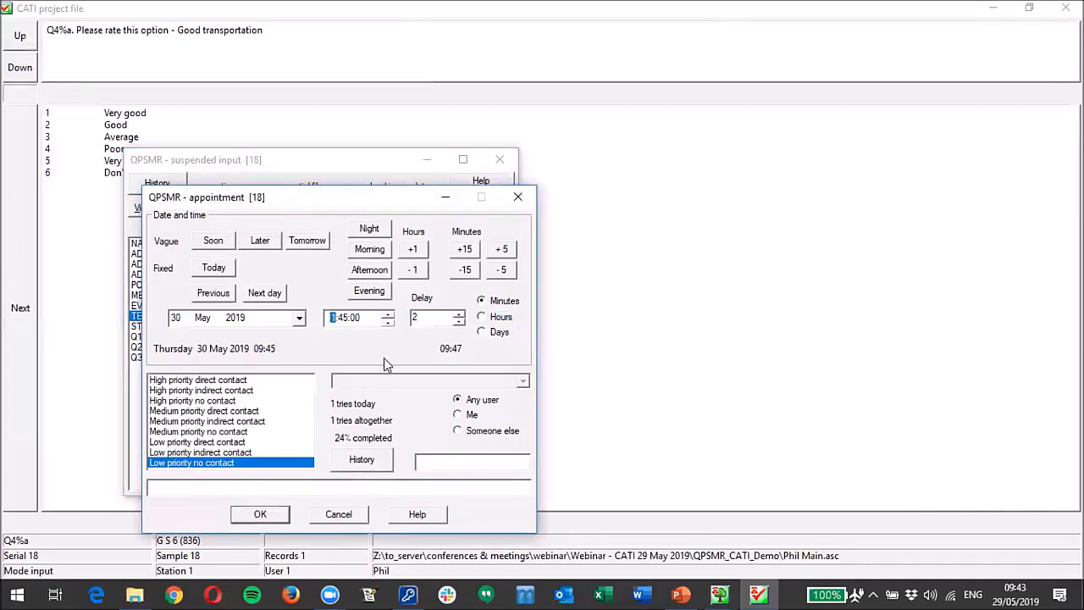
left_click(344, 320)
type("00")
Step: Set the appointment delay to 30 minutes, confirm the callback, pass the closing message and end the interviewing session
left_click(459, 315)
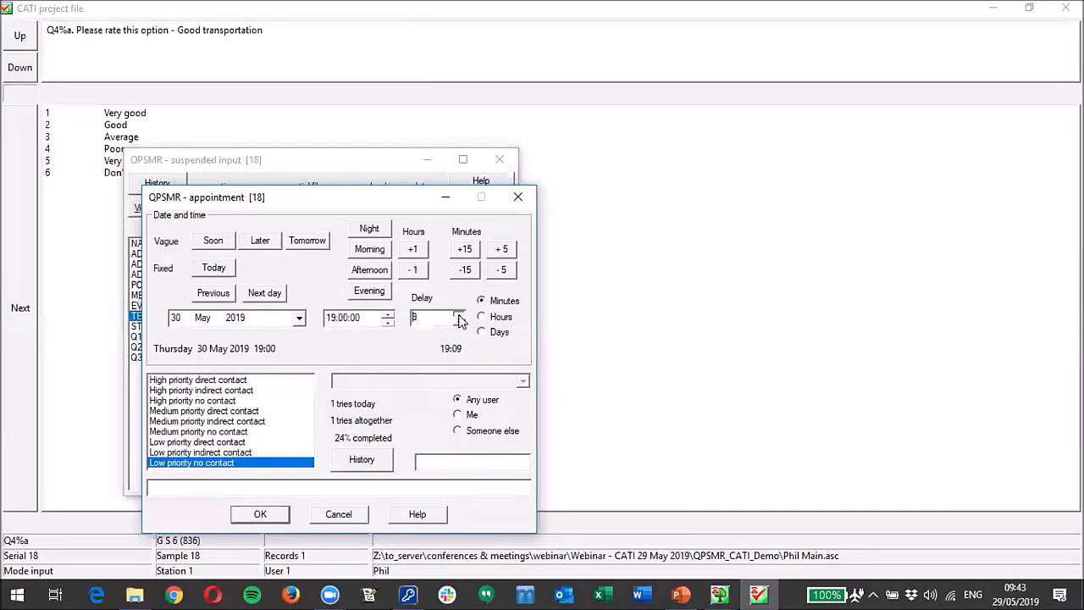
left_click(459, 315)
left_click(459, 315)
left_click(459, 315)
type("30")
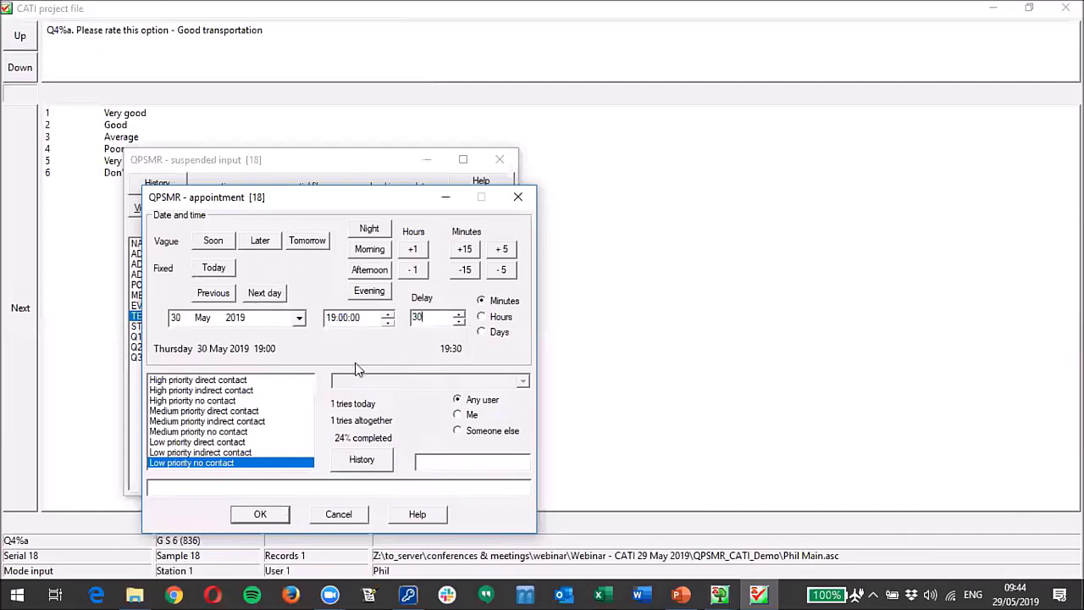
left_click(260, 516)
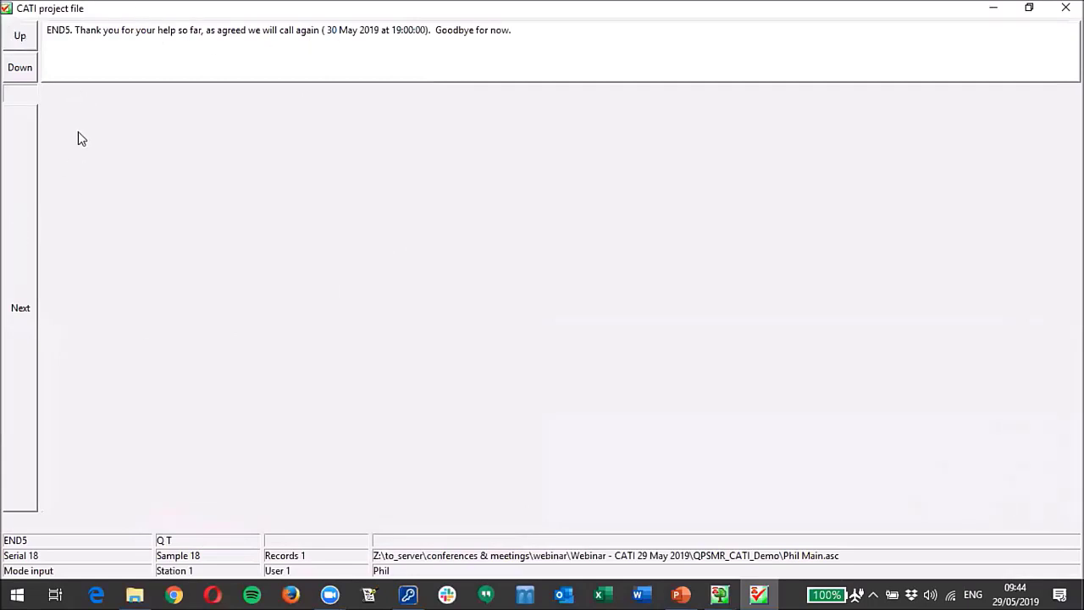
left_click(20, 310)
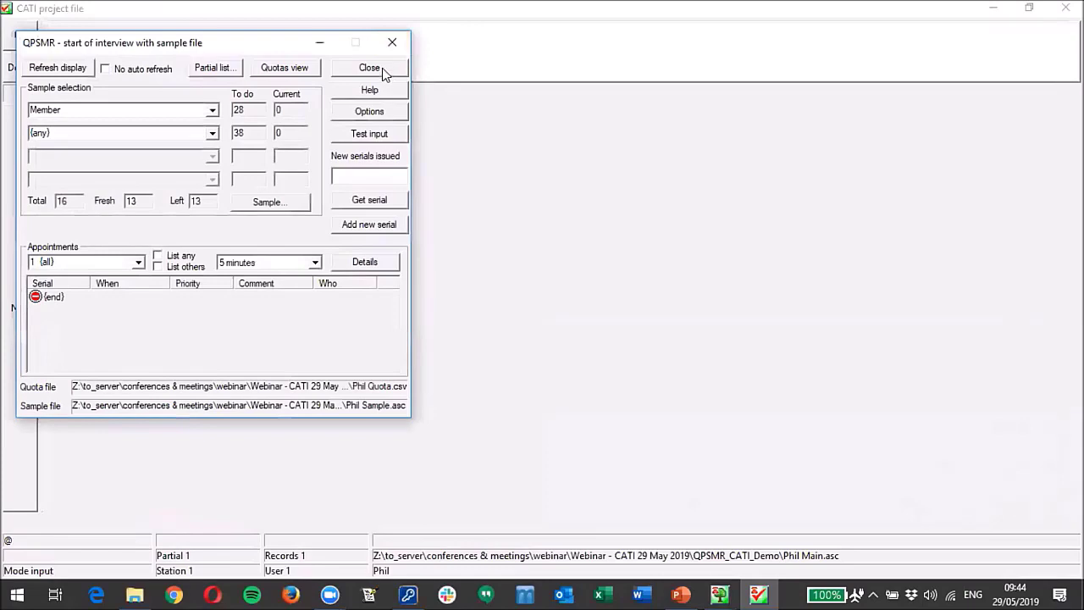
left_click(382, 68)
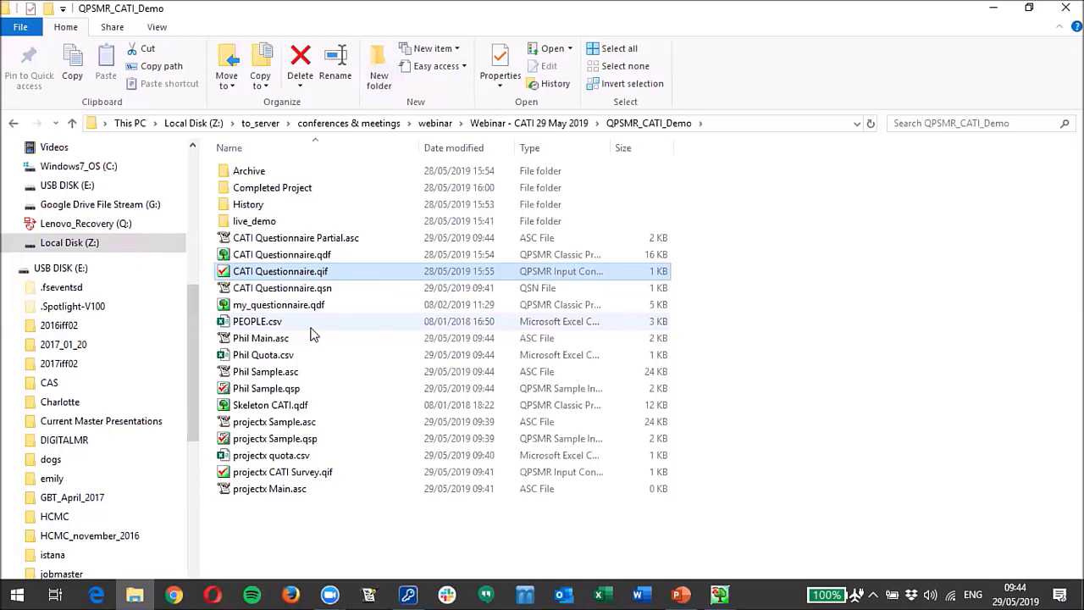
Step: Browse the webinar folders and open the Completed Project folder inside QPSMR_CATI_Demo
left_click(520, 123)
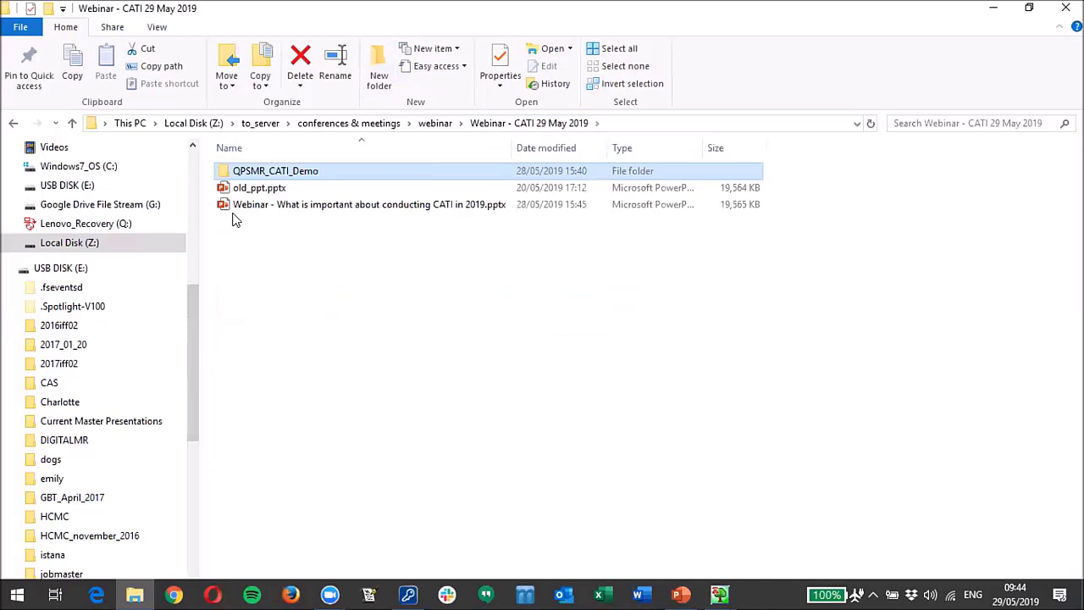
left_click(435, 123)
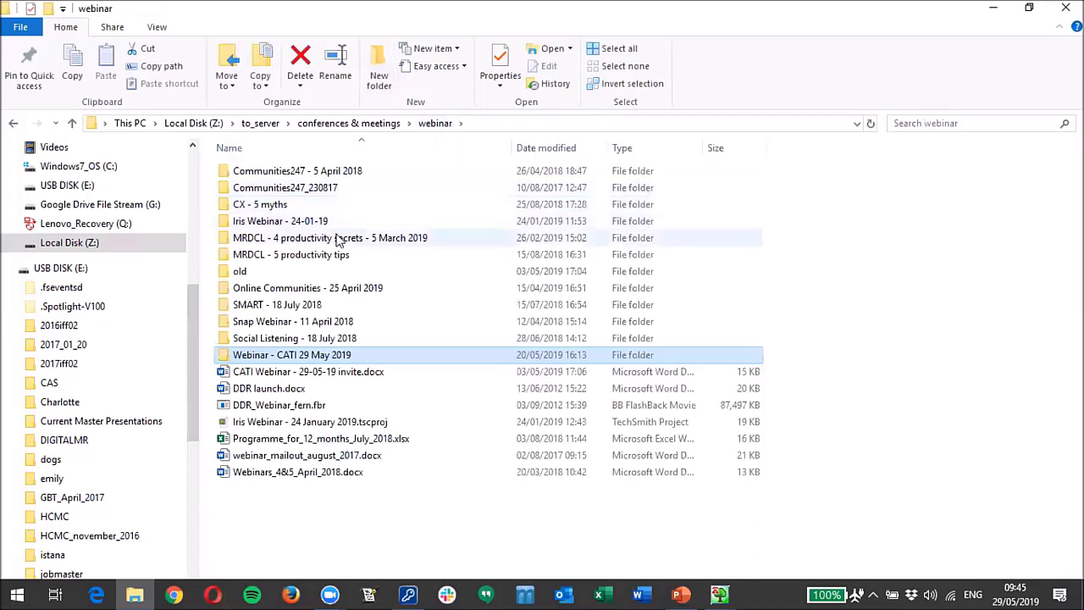
double_click(349, 356)
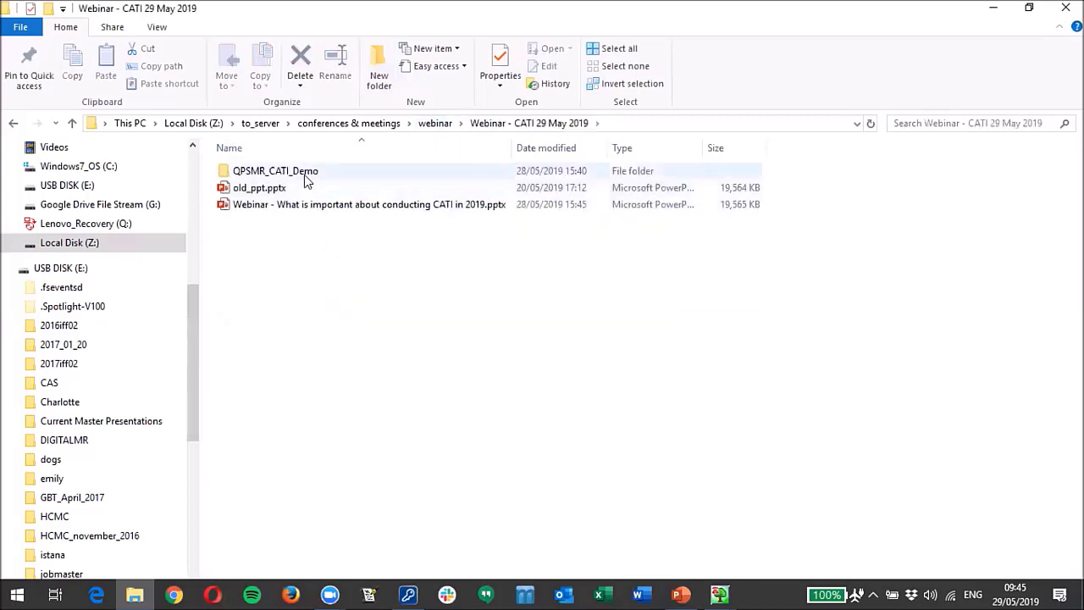
double_click(304, 171)
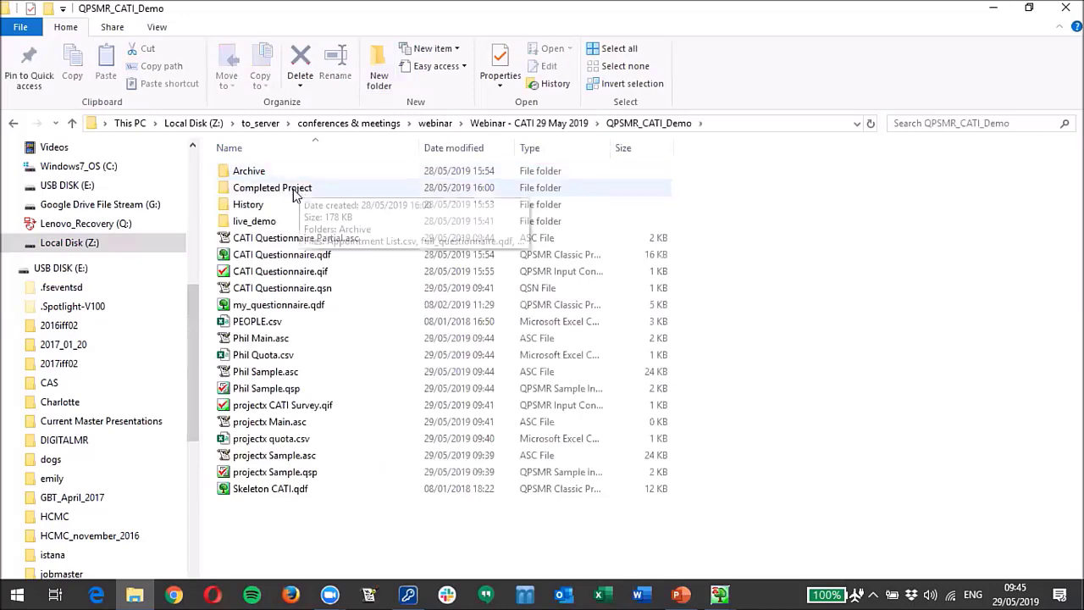
double_click(292, 188)
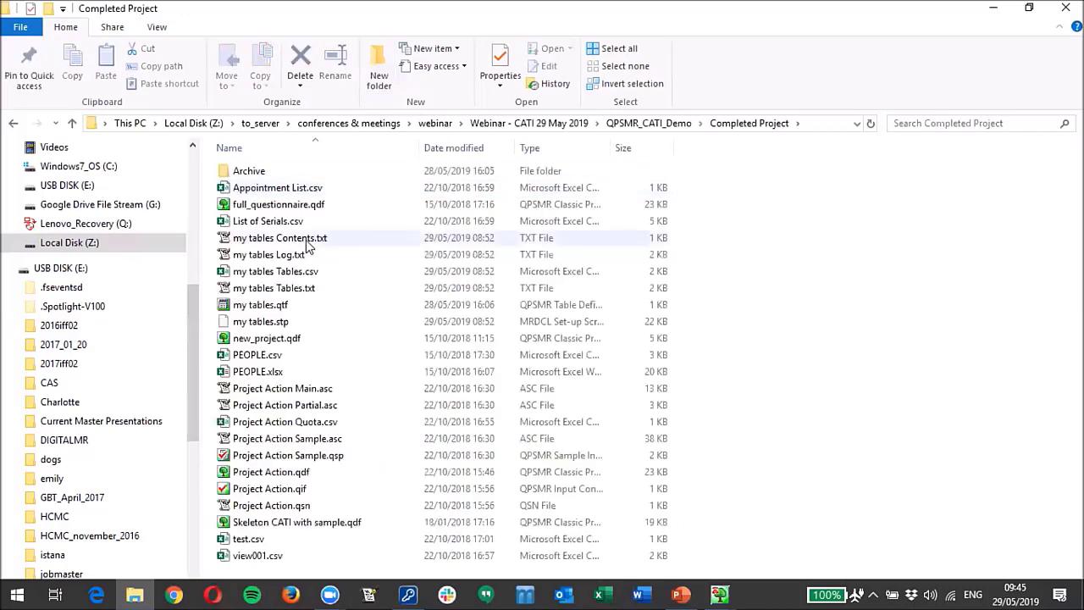
Step: Switch to the full_questionnaire.qdf project in QPSMR and look through its list of variables
key("alt+Tab")
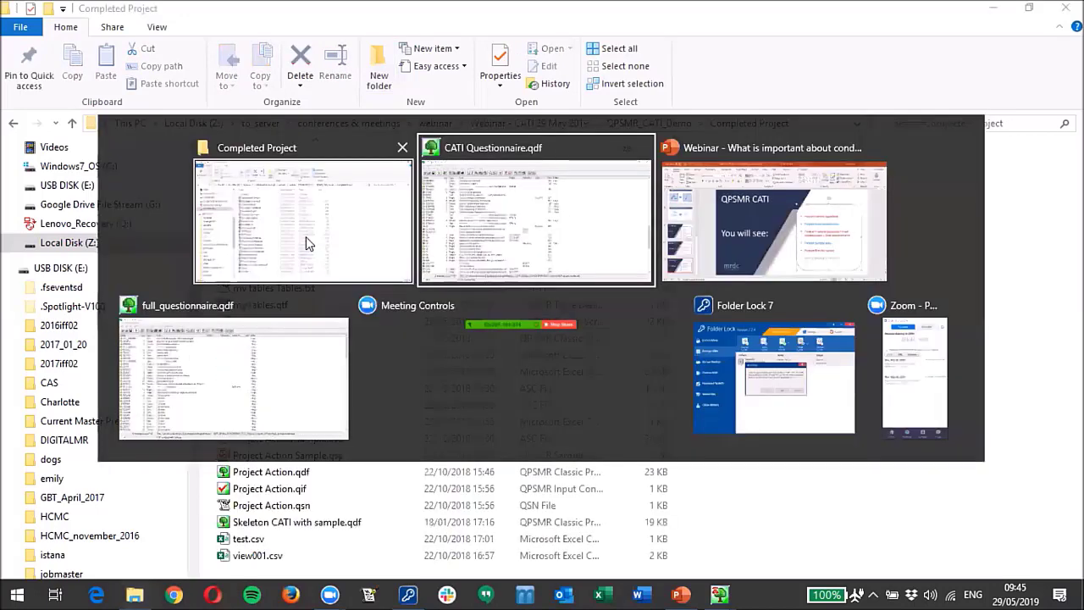
key("alt+Tab")
key("alt+Tab")
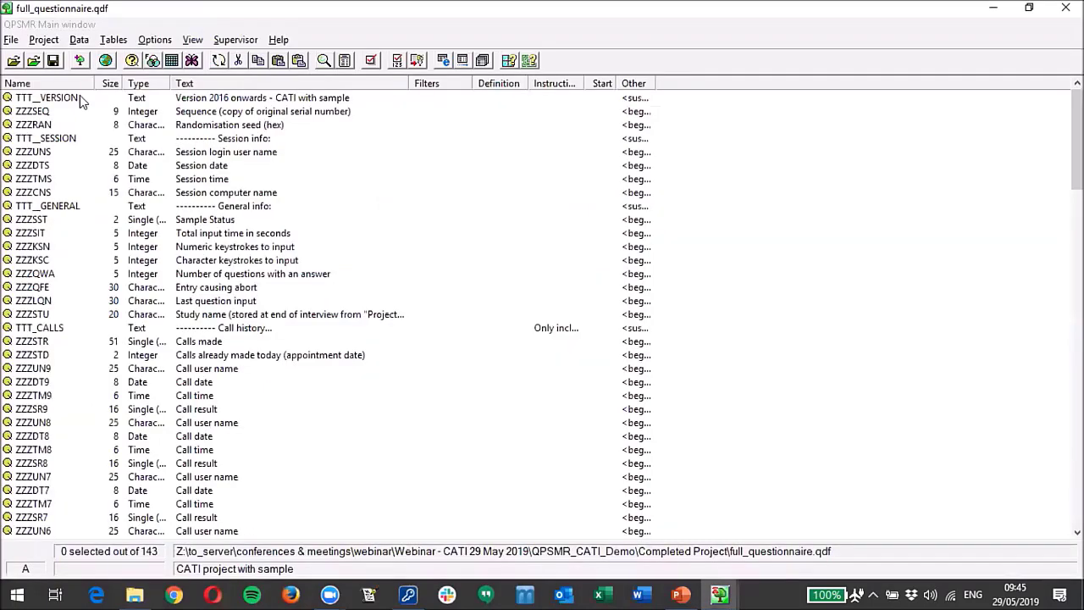
scroll(222, 218, "down", 7)
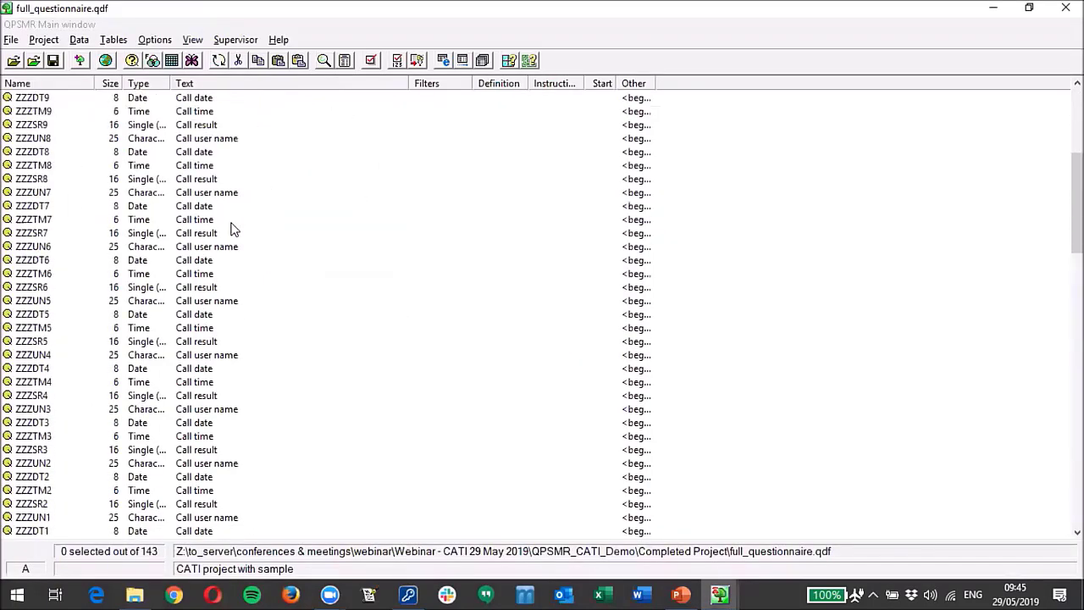
scroll(241, 233, "down", 6)
scroll(240, 232, "up", 12)
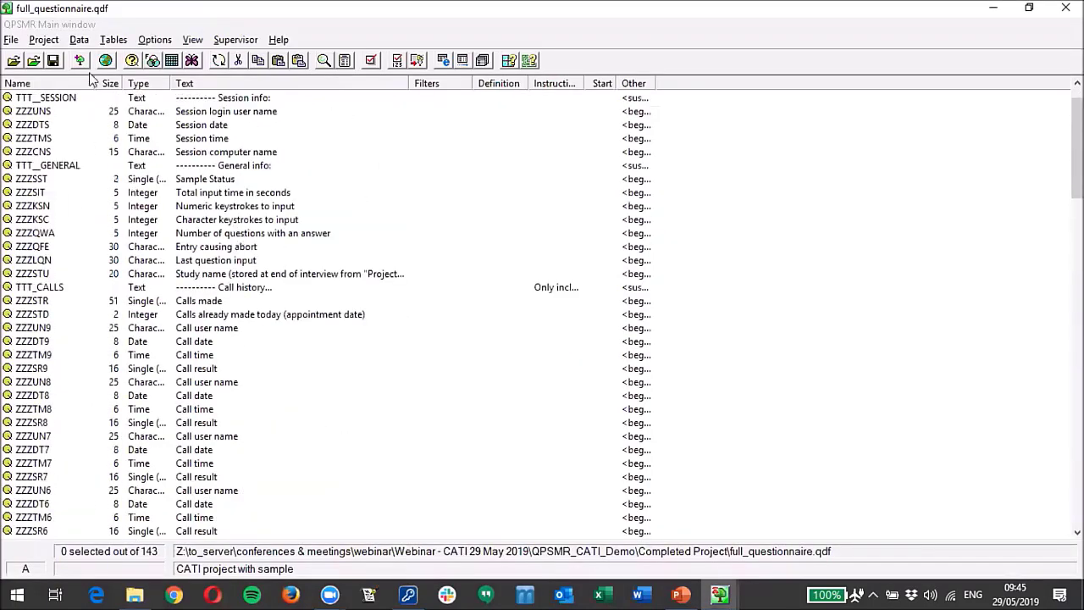
Step: Open the tables file my tables.qtf and run its tables
left_click(107, 39)
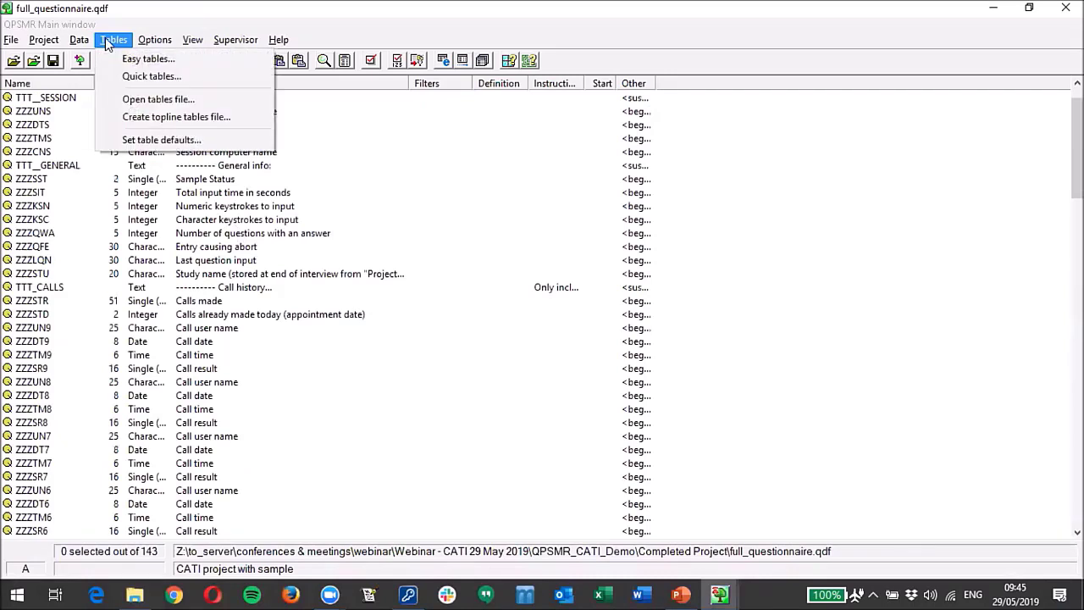
left_click(170, 101)
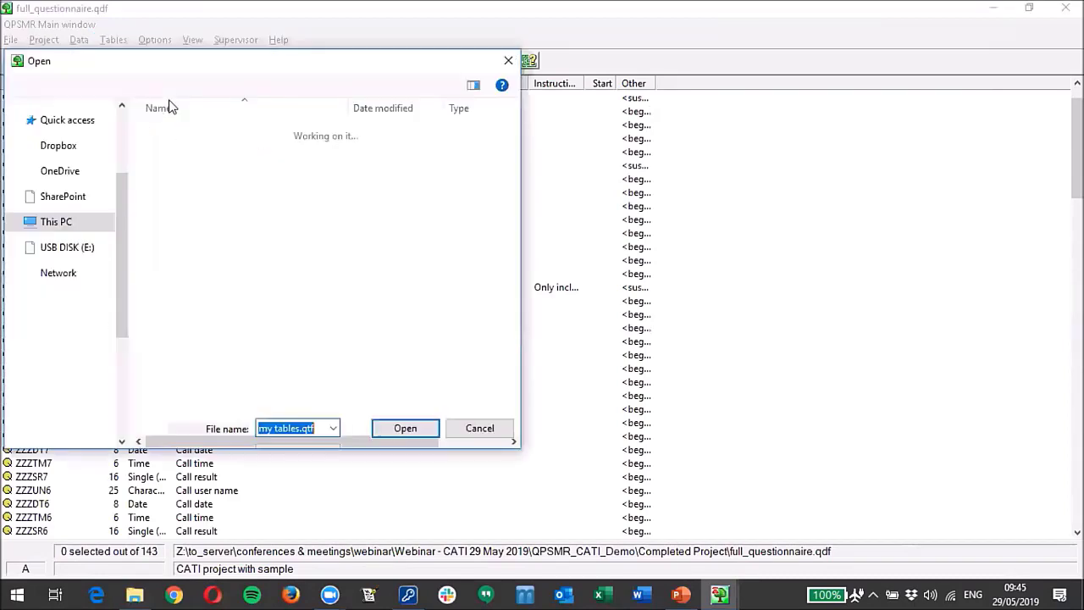
left_click(198, 179)
double_click(198, 179)
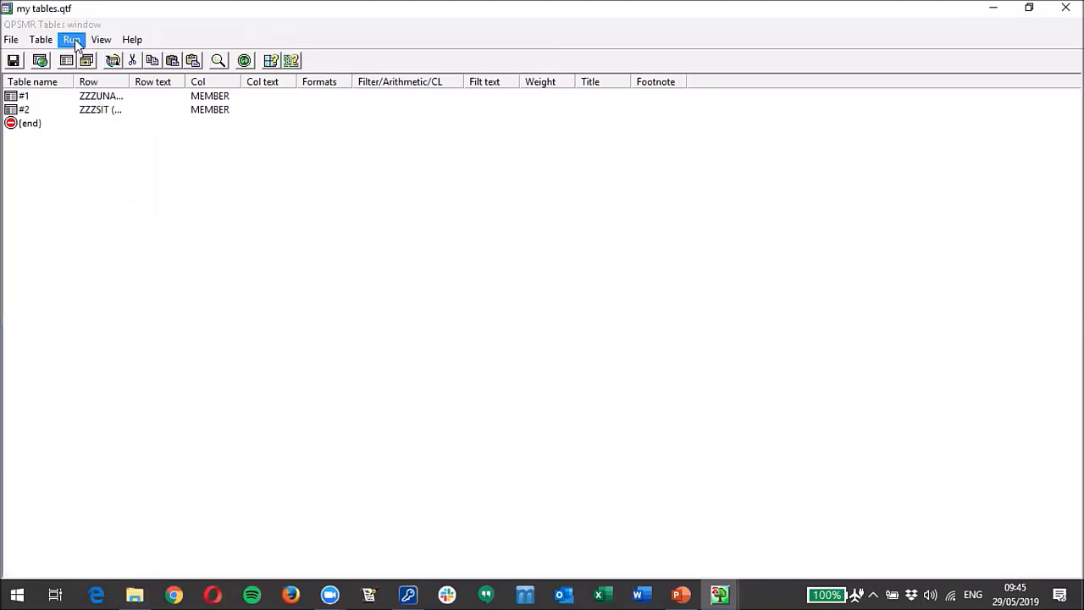
left_click(72, 39)
left_click(98, 59)
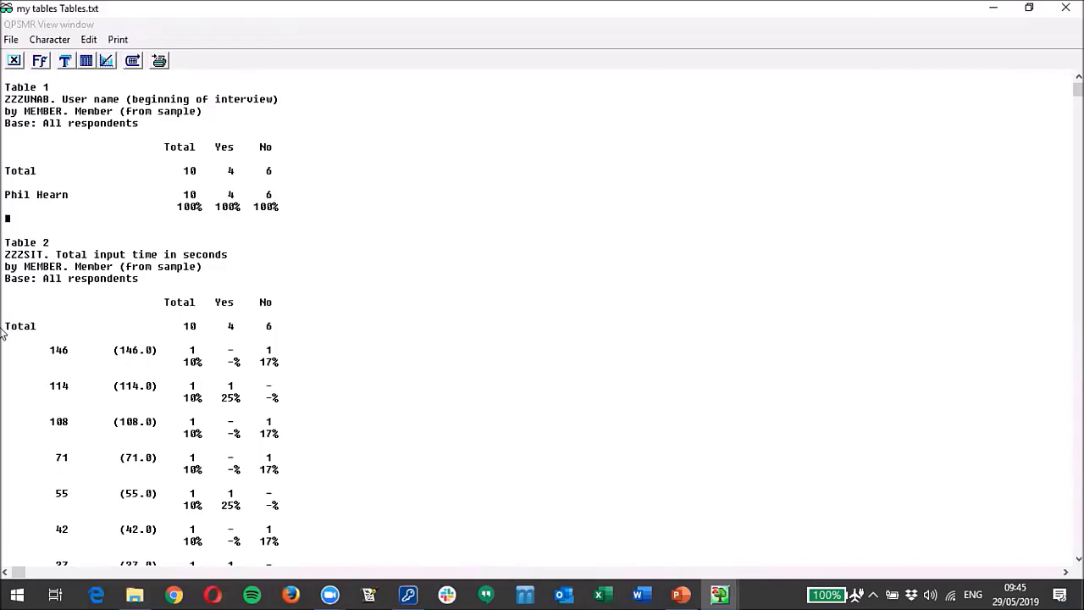
Step: Examine the tables of interviewer user name and total input time in seconds by MEMBER, including the mean scores
scroll(4, 335, "down", 6)
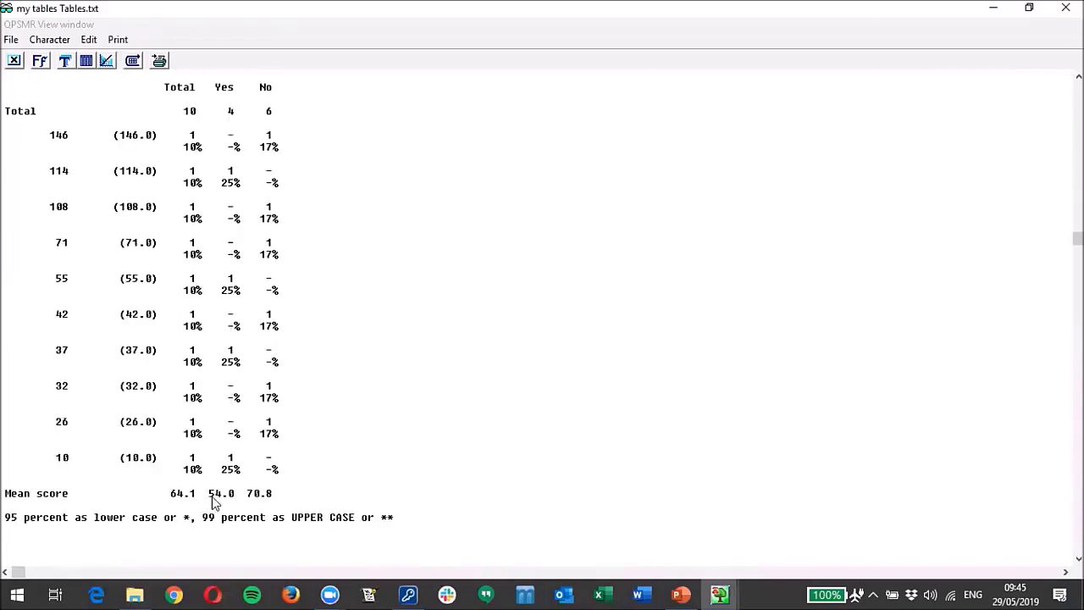
scroll(165, 347, "up", 1)
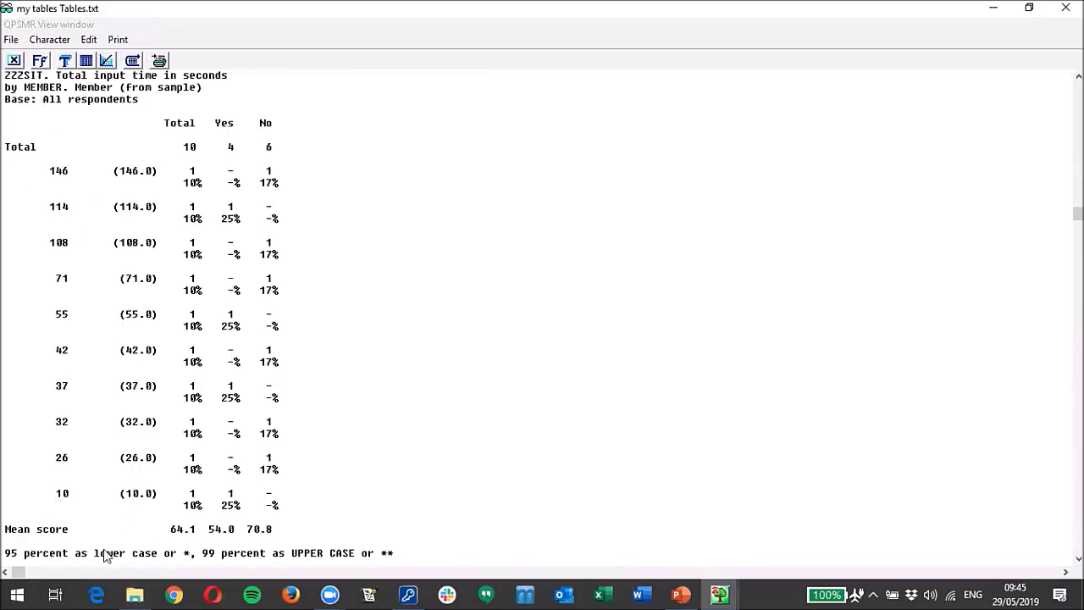
scroll(250, 400, "up", 3)
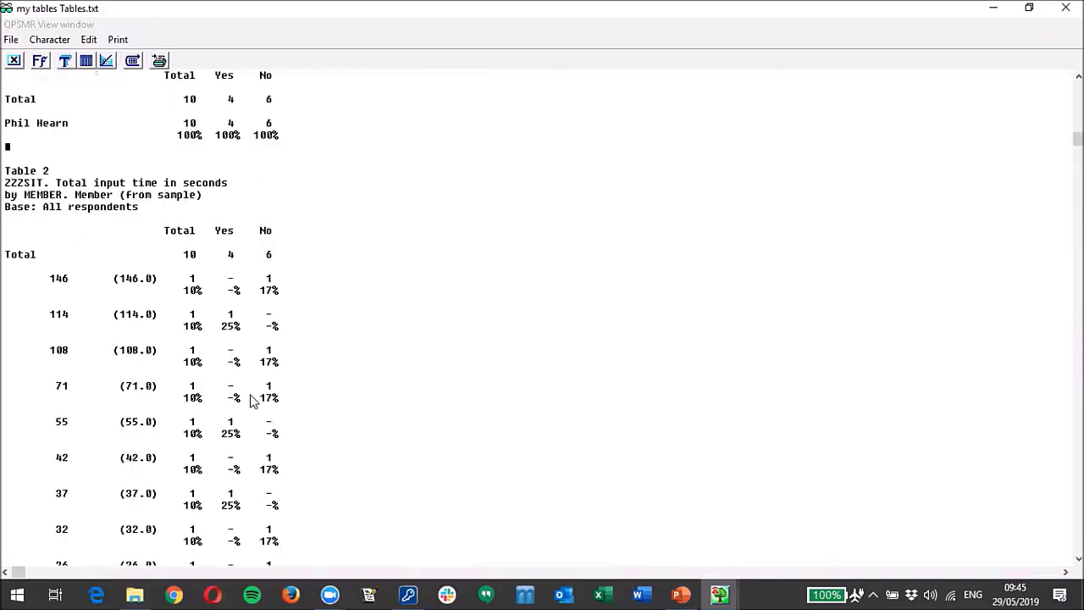
scroll(251, 400, "down", 1)
scroll(250, 399, "up", 3)
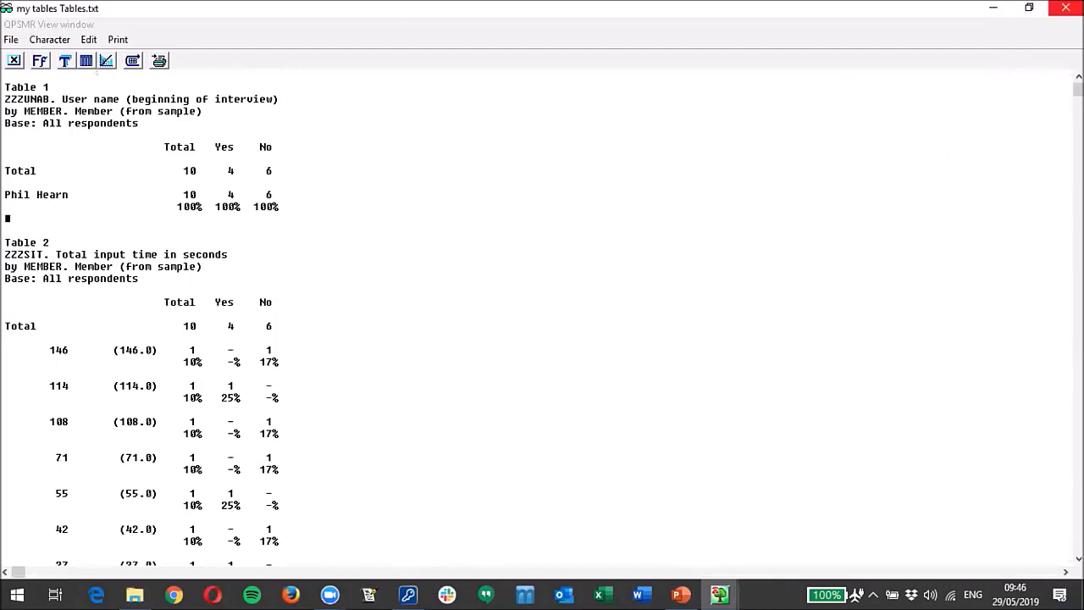
Step: Close the table output and the my tables.qtf file, and switch to the CATI Questionnaire.qdf project
left_click(1065, 7)
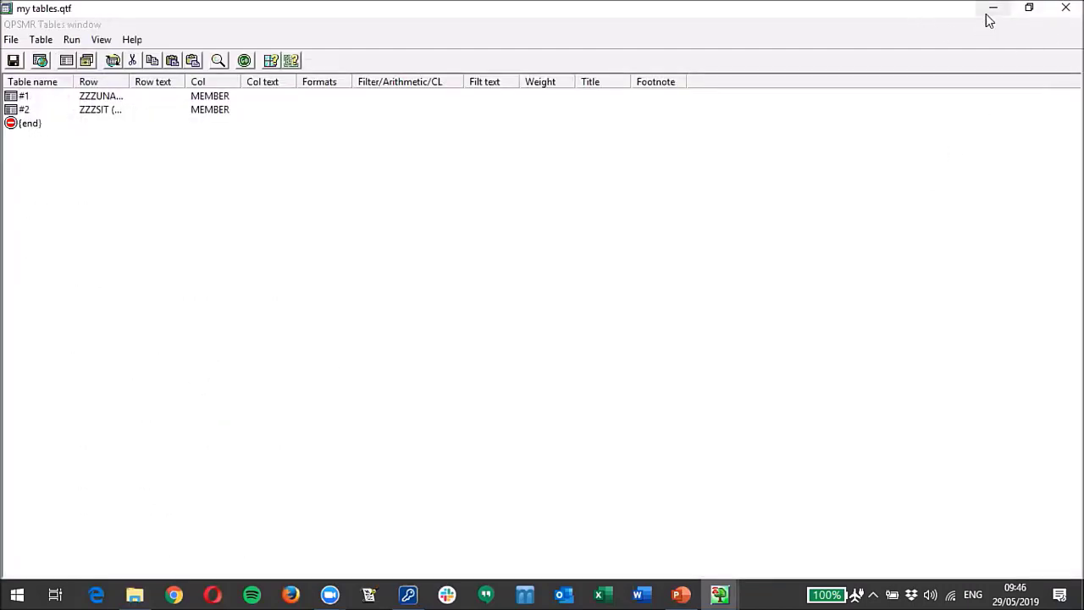
left_click(1066, 7)
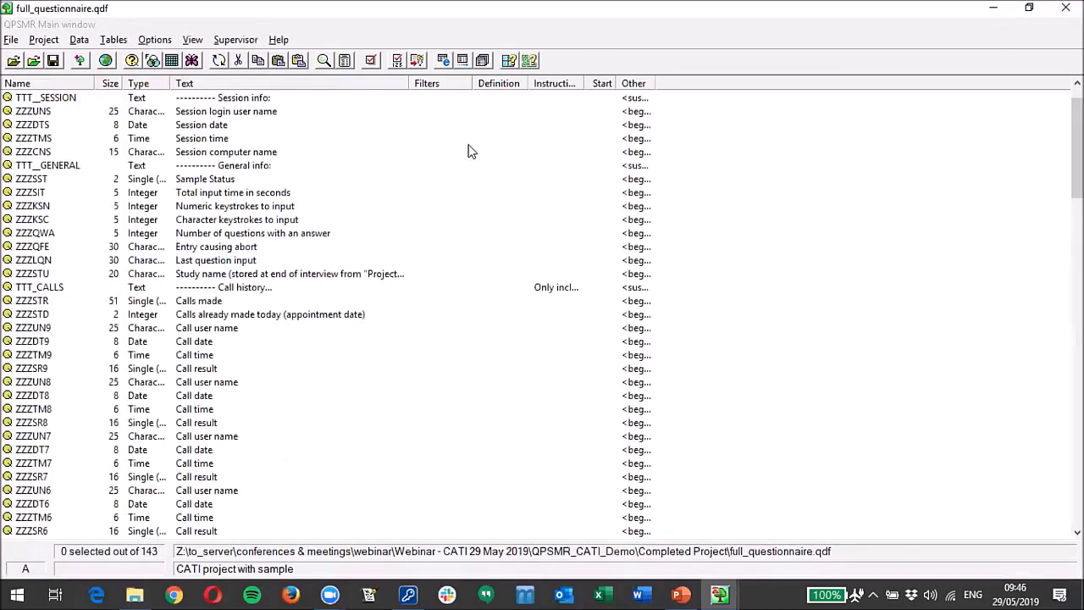
key("alt+Tab")
key("alt+Tab")
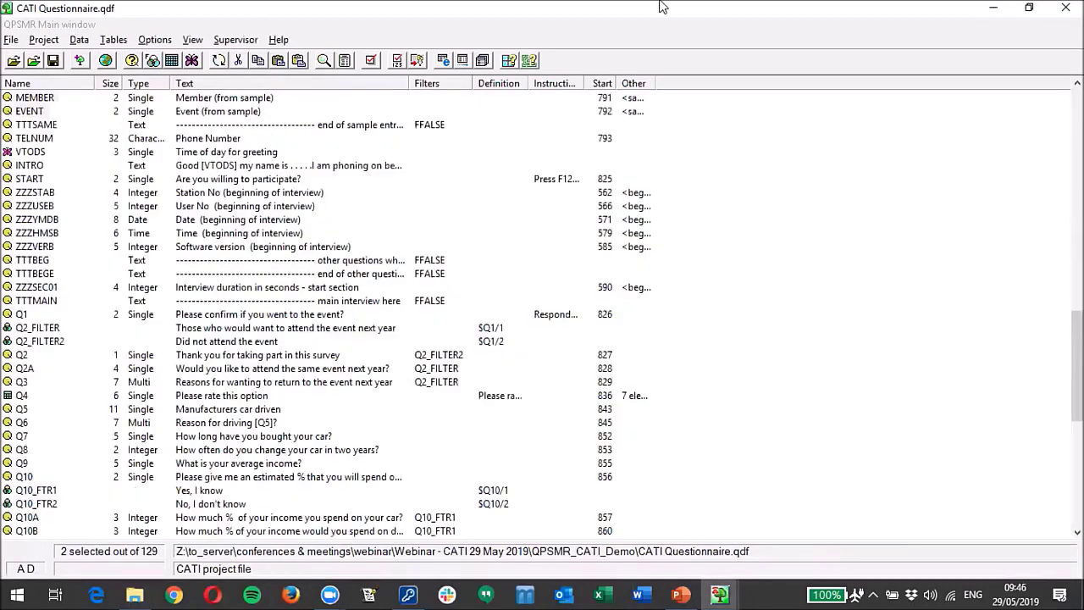
Step: View the quota file projectx quota.csv from the QPSMR_CATI_Demo folder, then close its quota view
left_click(246, 41)
mouse_move(291, 79)
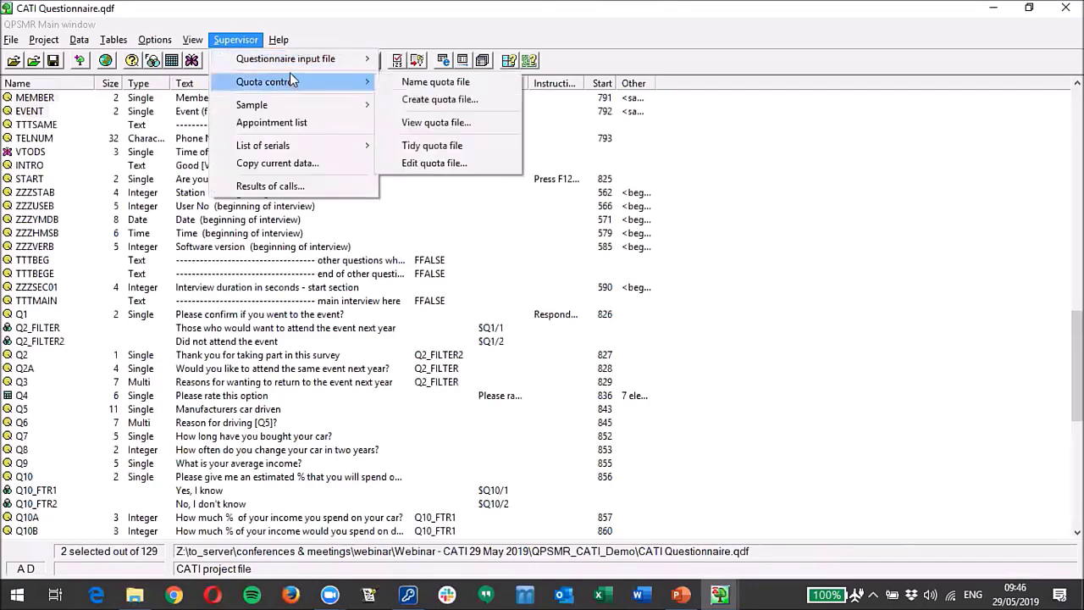
left_click(446, 122)
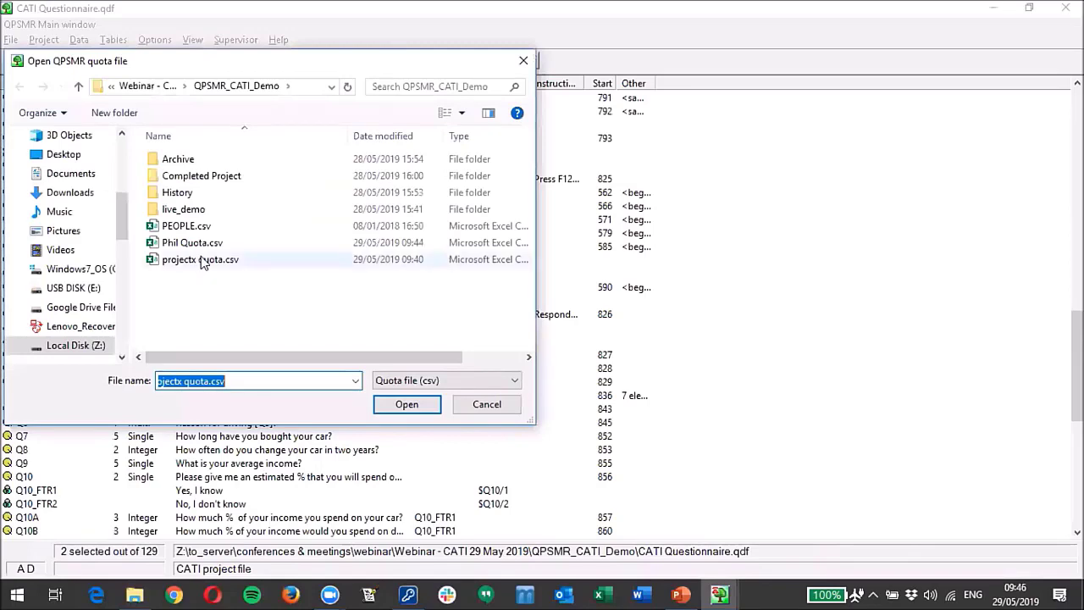
double_click(206, 260)
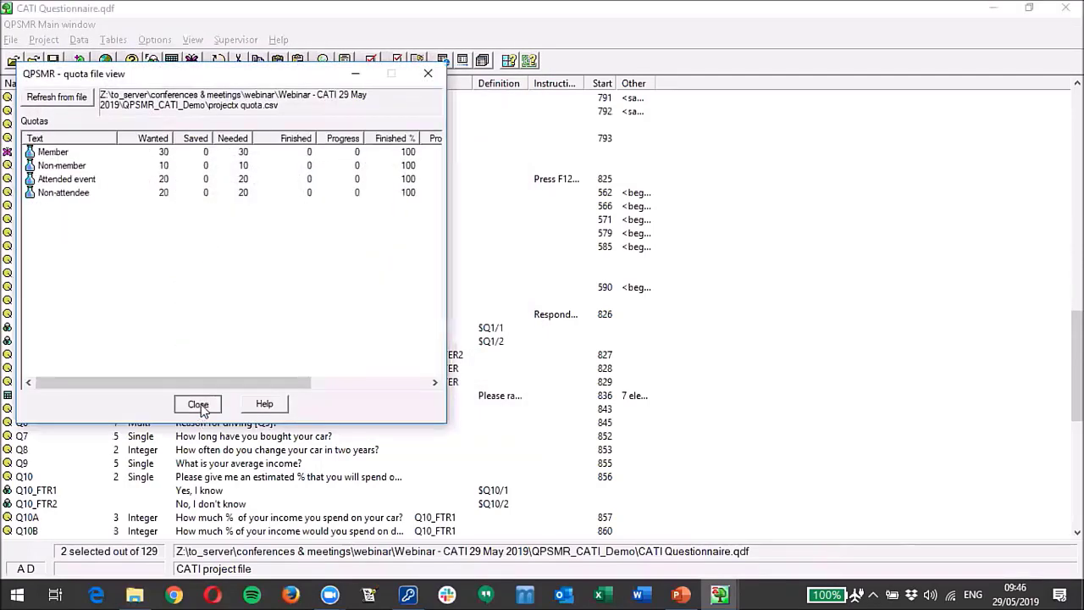
left_click(200, 404)
Step: View the quota file Phil Quota.csv and examine its quotas, including the Attended event and Non-member rows
left_click(232, 40)
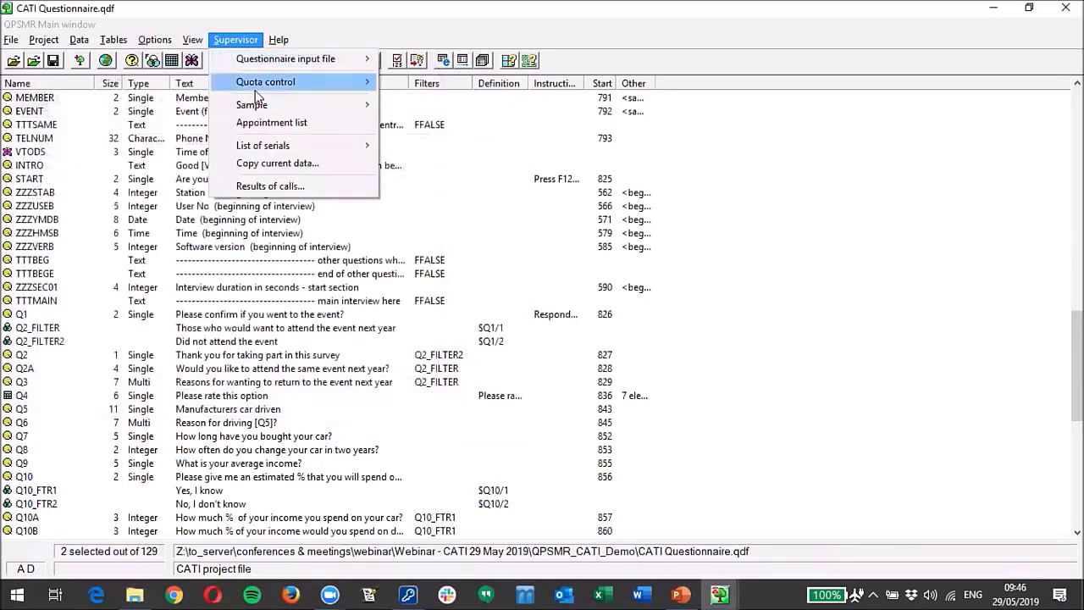
mouse_move(282, 85)
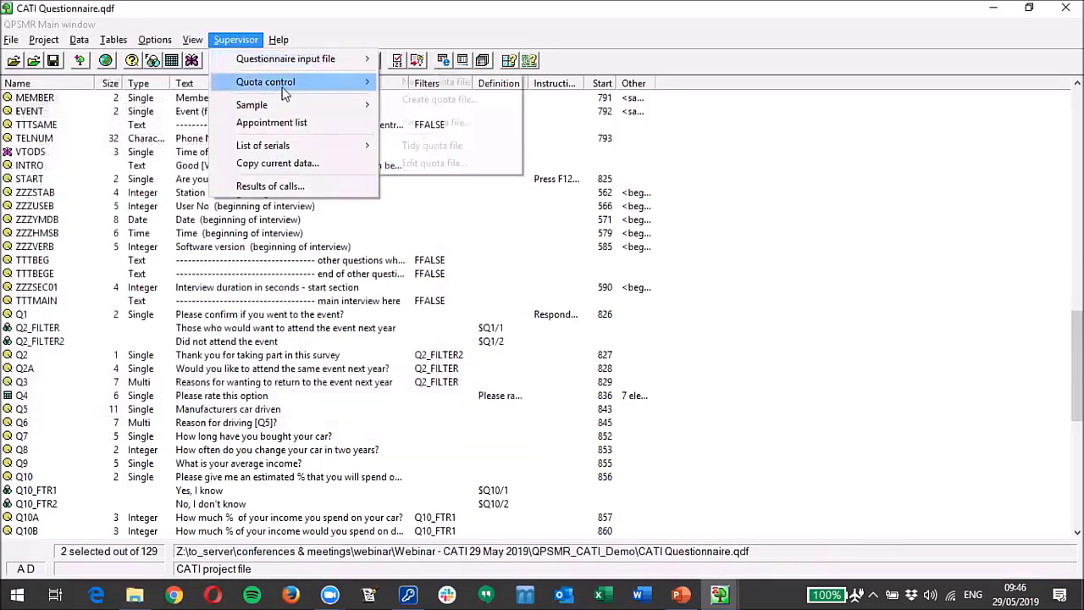
left_click(437, 122)
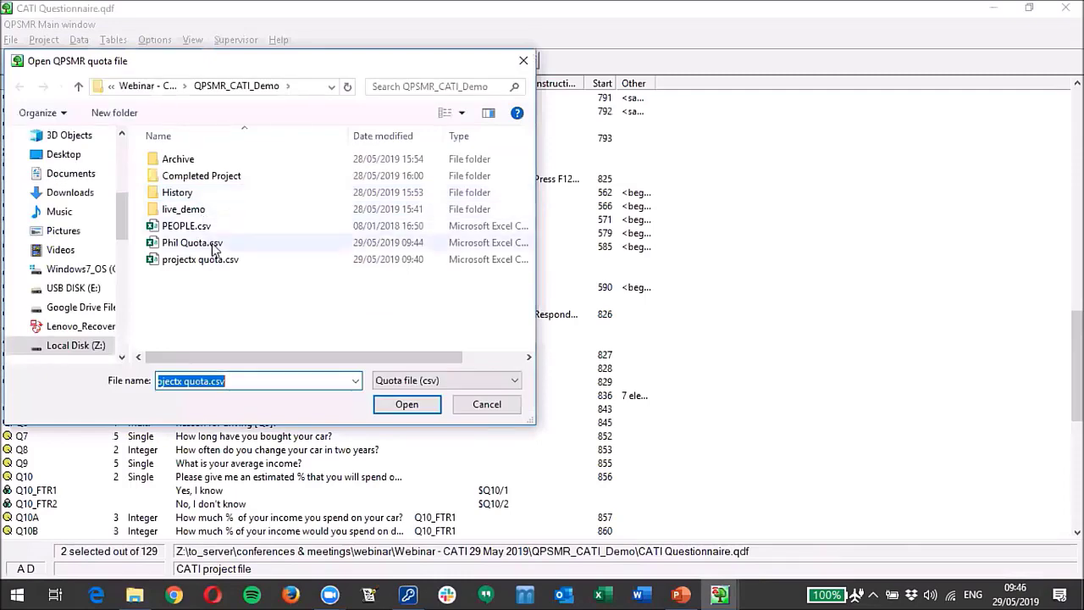
double_click(215, 242)
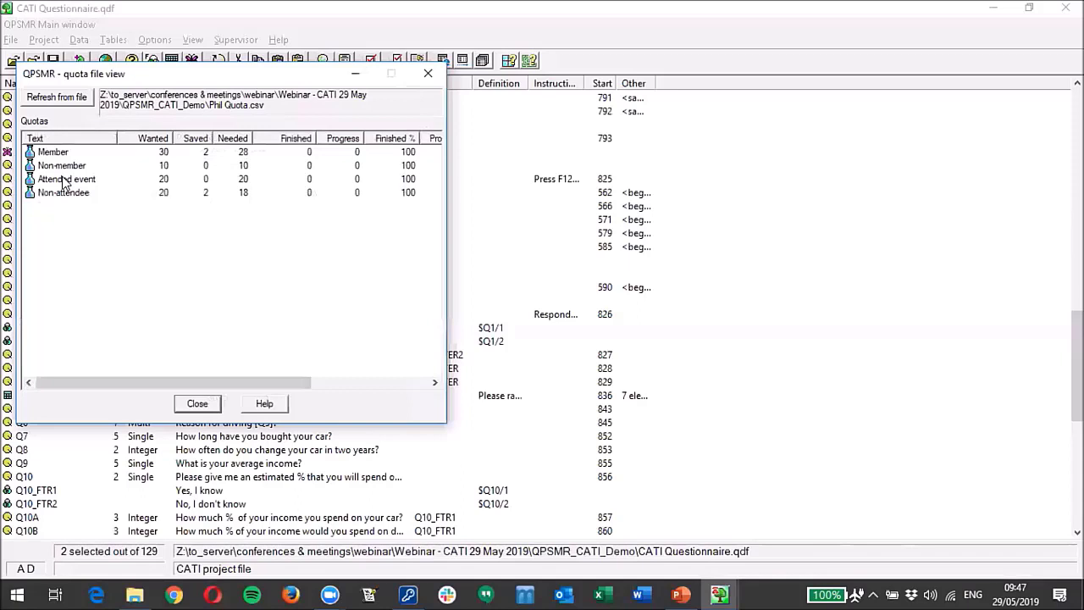
left_click(64, 183)
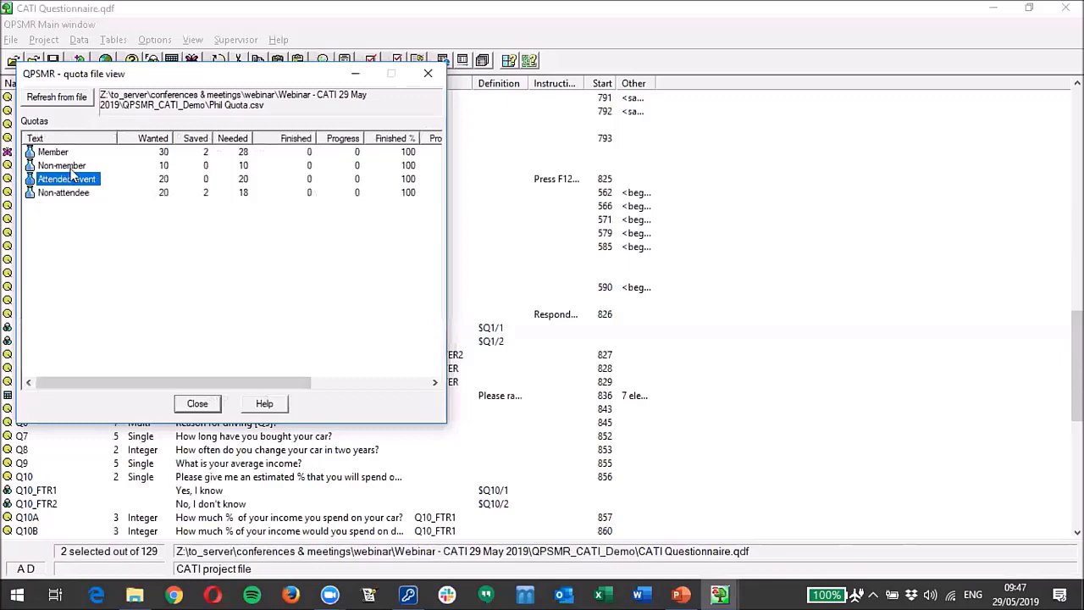
left_click(72, 167)
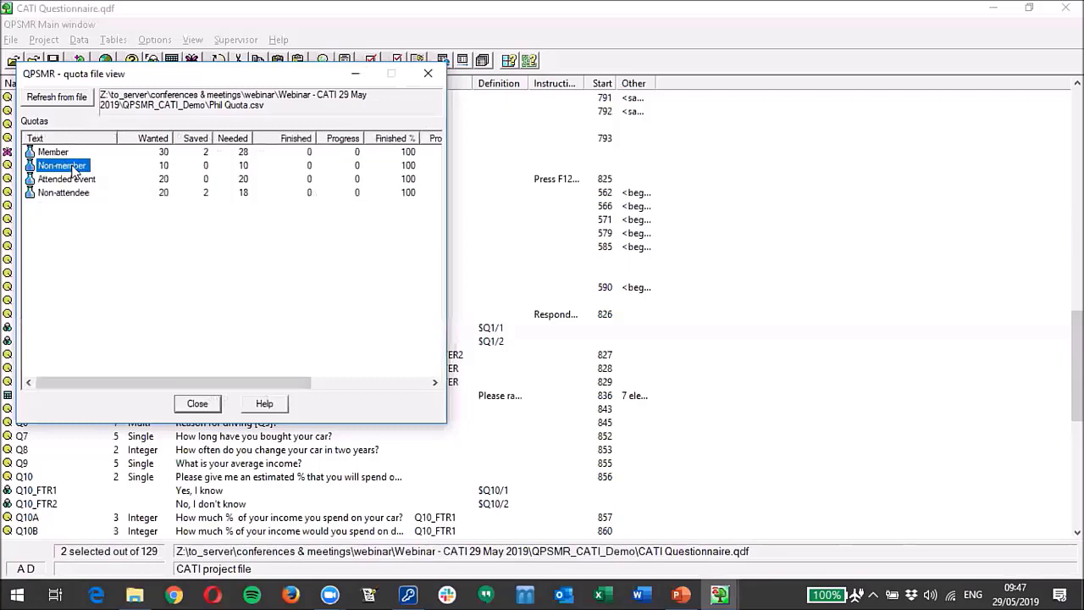